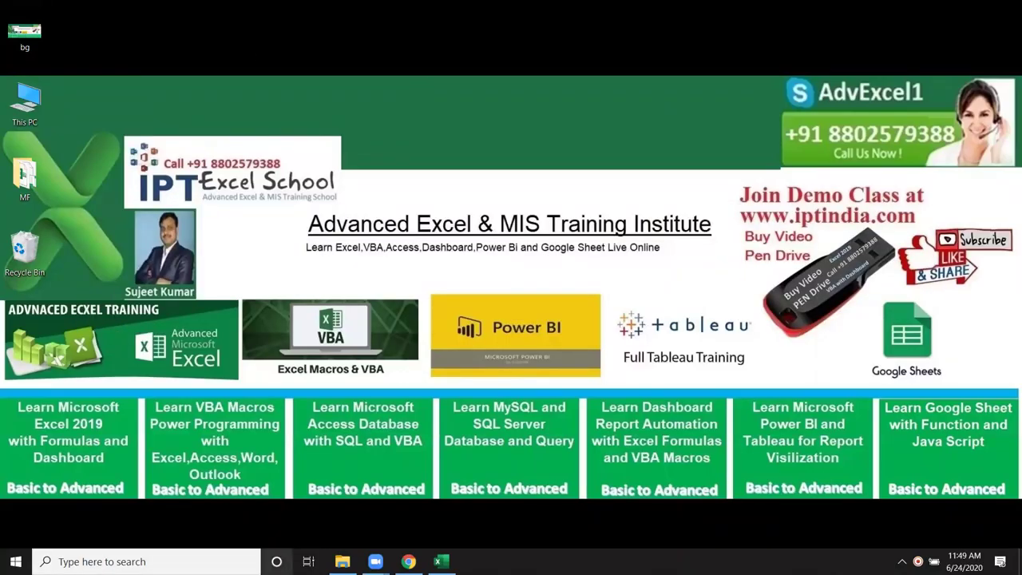
# Bring the PWE workbook with its comma-joined records to the front in Excel.
pyautogui.click(441, 561)
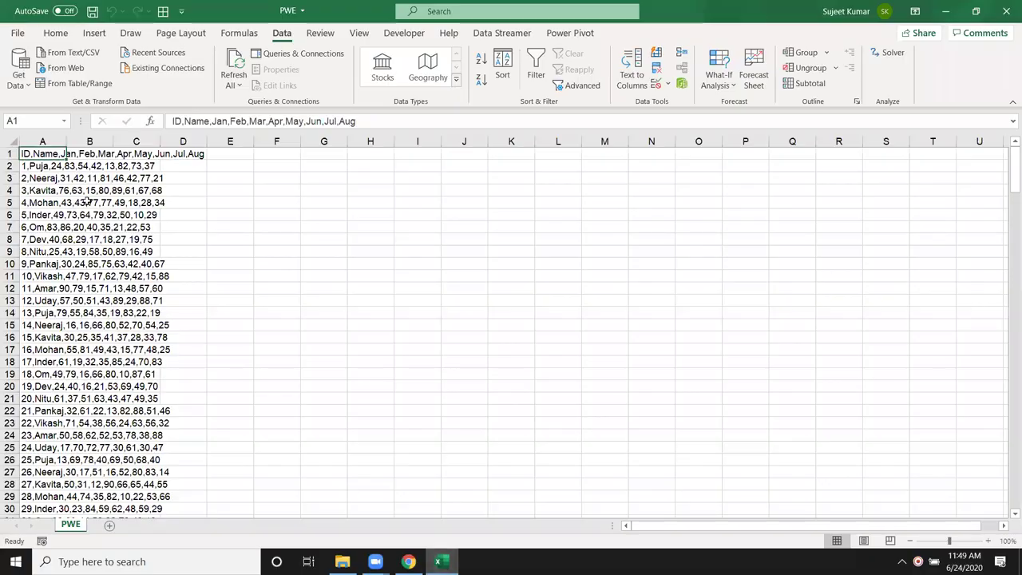
pyautogui.click(40, 170)
pyautogui.click(40, 216)
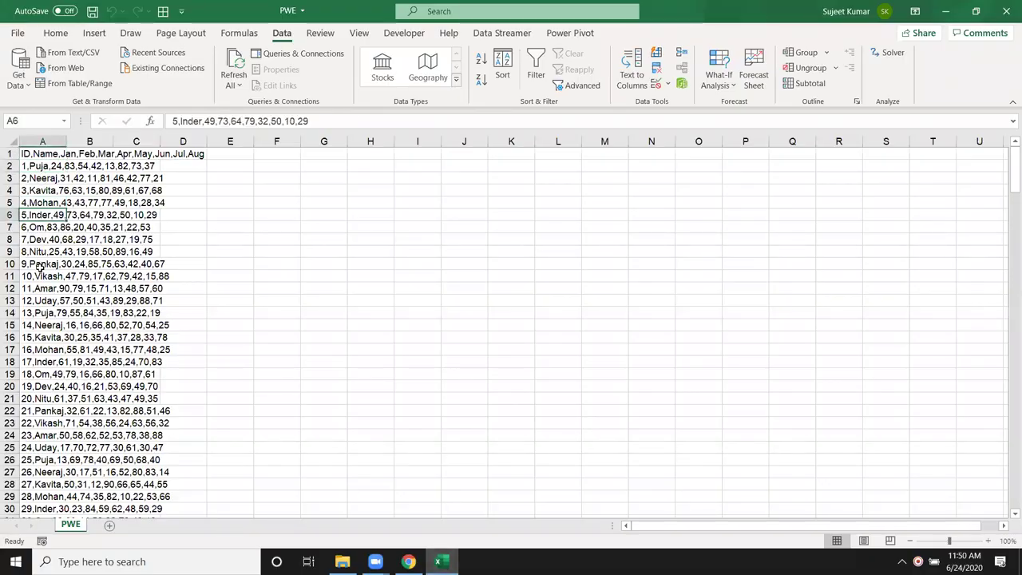
pyautogui.scroll(-4, 39, 267)
pyautogui.scroll(4, 38, 266)
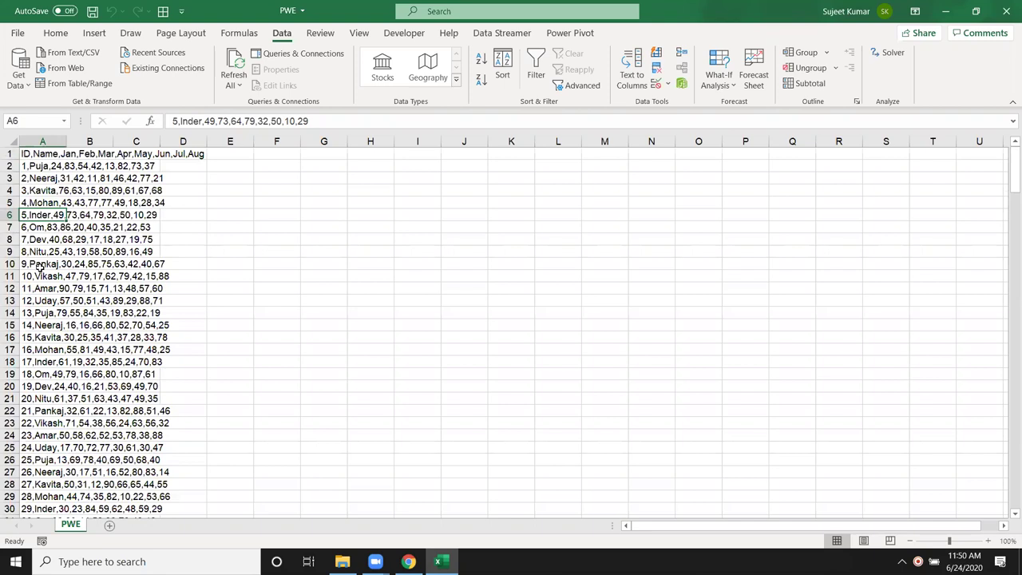
pyautogui.click(34, 156)
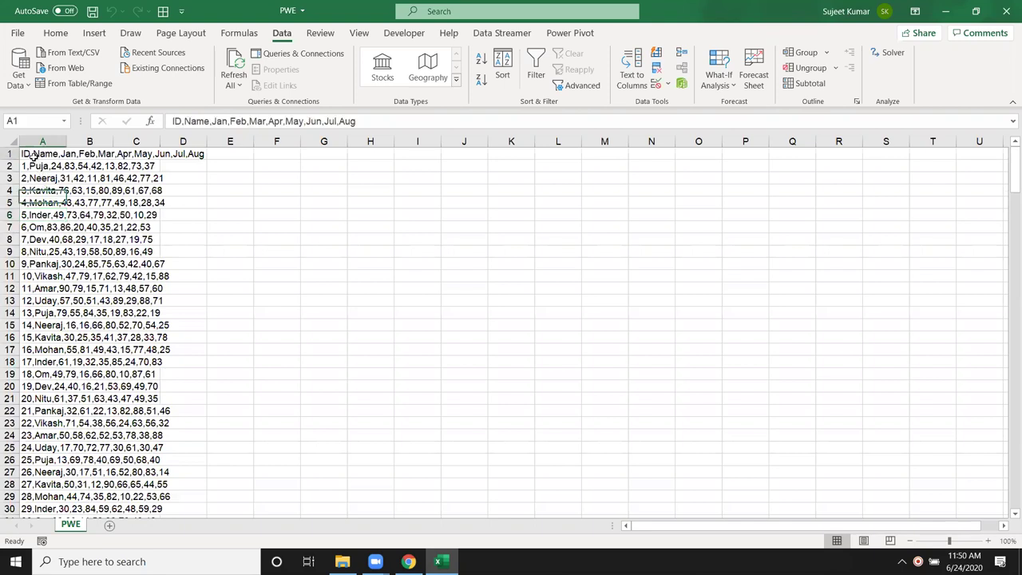
pyautogui.click(280, 154)
pyautogui.click(323, 154)
pyautogui.click(369, 155)
pyautogui.click(409, 154)
pyautogui.click(465, 154)
pyautogui.click(517, 154)
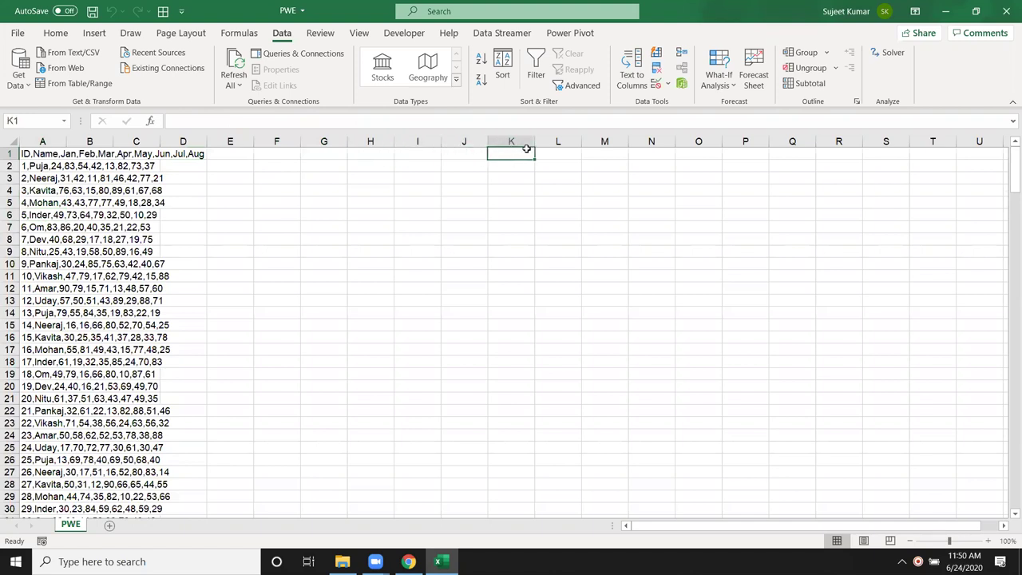
pyautogui.click(452, 141)
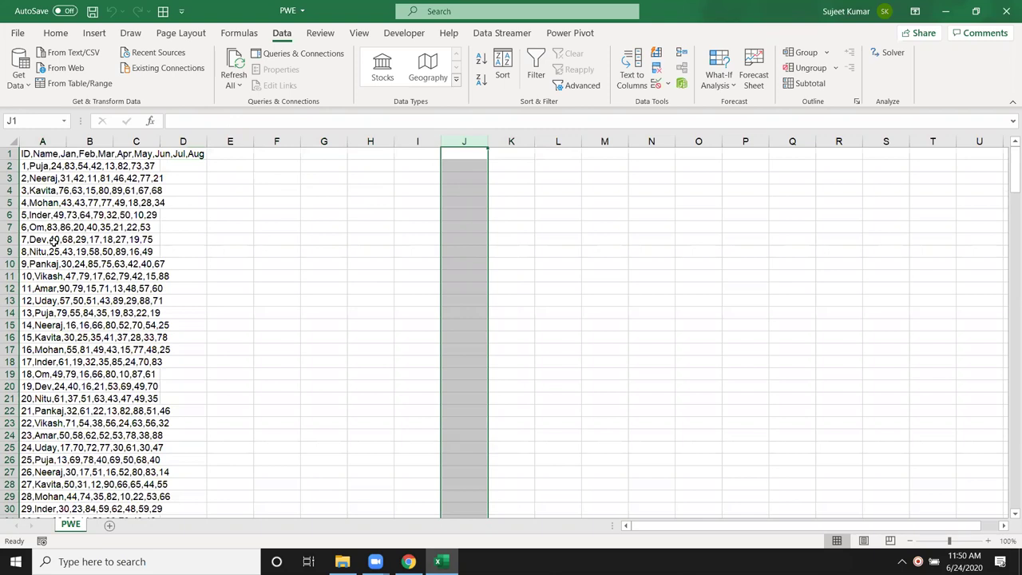
pyautogui.click(31, 167)
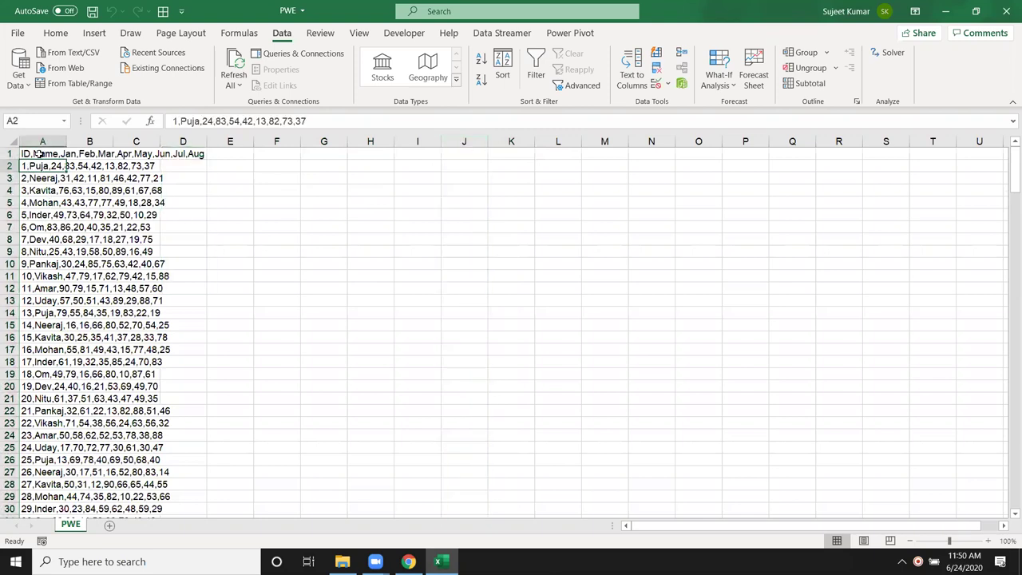
# Autofit column A and type trial headings ID, Name and JAN in D1:F1.
pyautogui.doubleClick(67, 142)
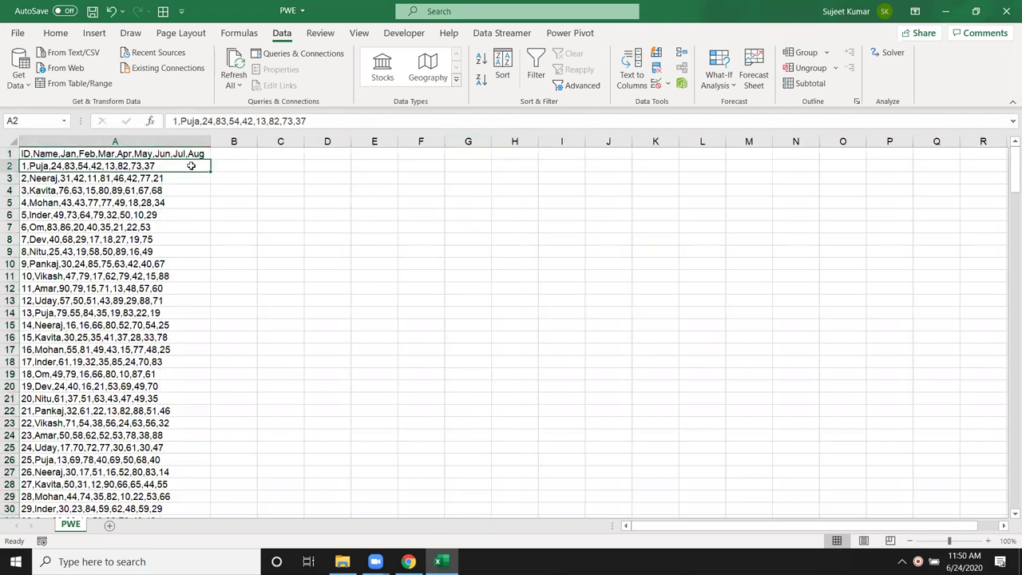
pyautogui.click(260, 170)
pyautogui.click(332, 152)
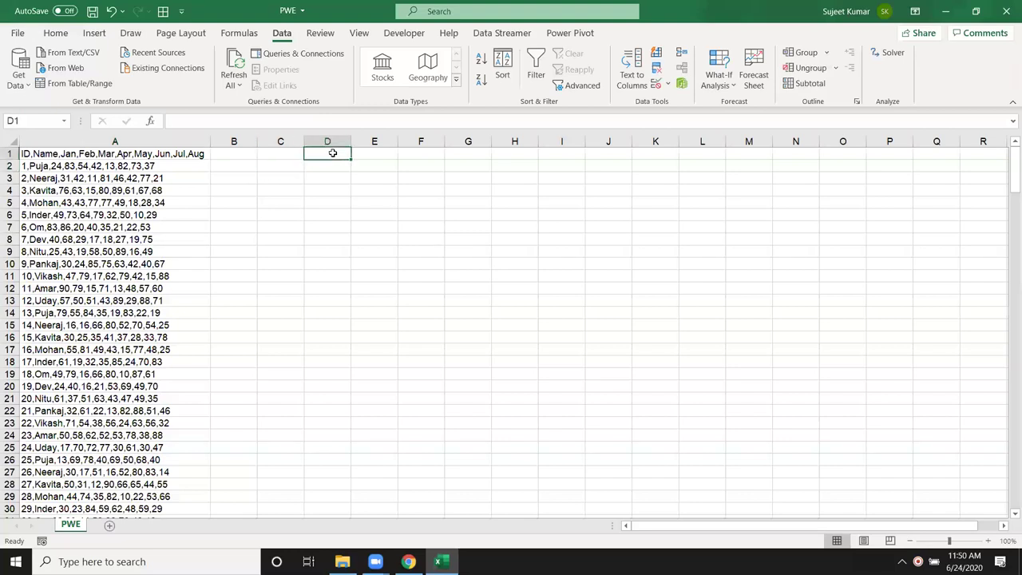
pyautogui.write('ID')
pyautogui.press('Tab')
pyautogui.write('Nameq')
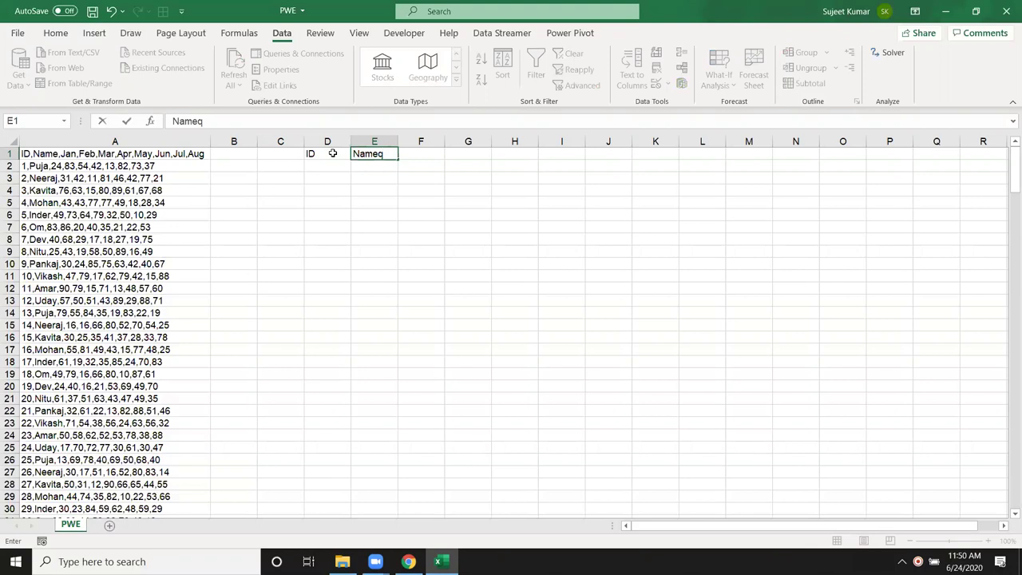
pyautogui.press('BackSpace')
pyautogui.press('Tab')
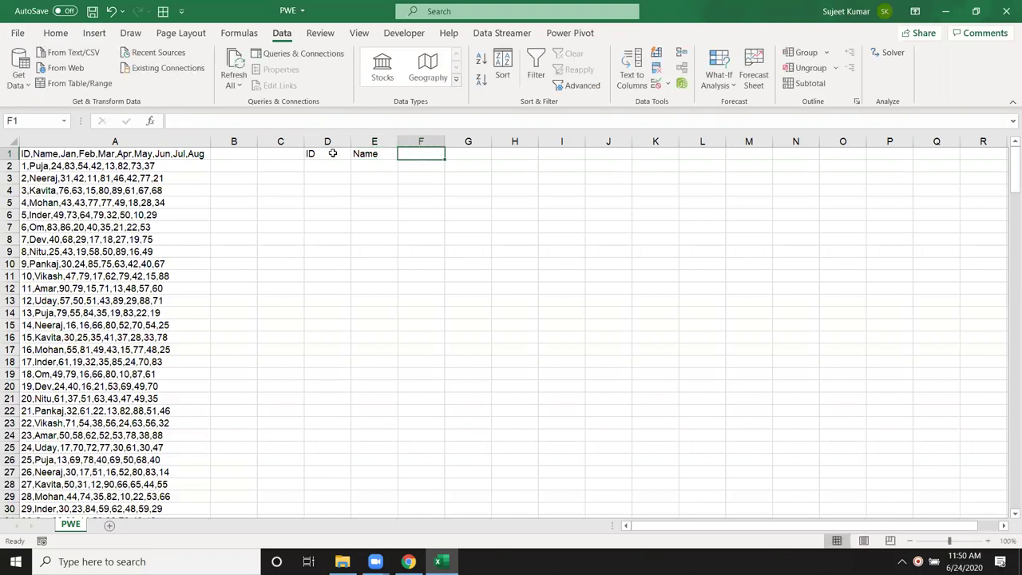
pyautogui.write('JAN')
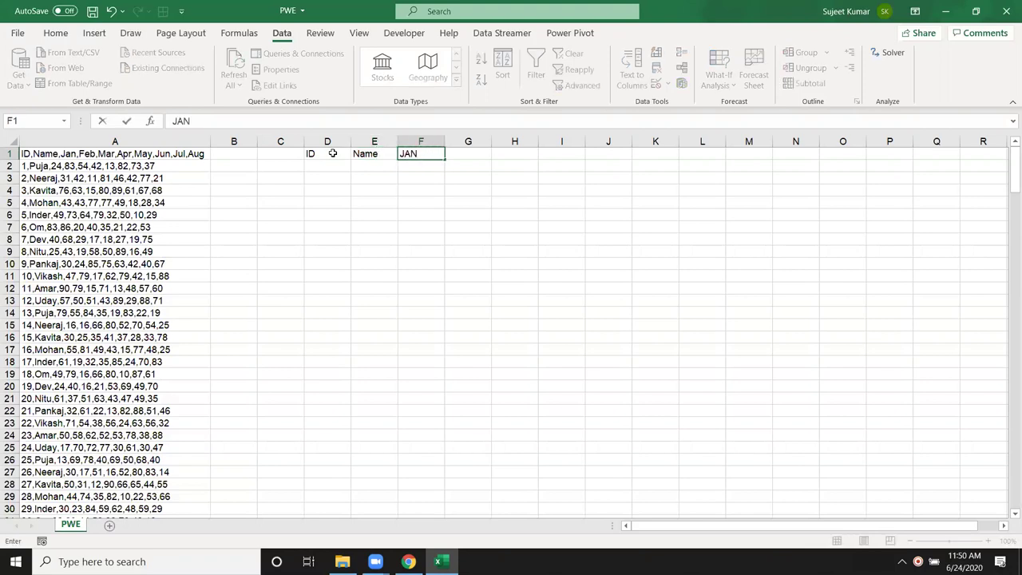
pyautogui.press('Tab')
# Enter a sample row (1, Puja), then clear the trial entries from columns D–F.
pyautogui.click(319, 166)
pyautogui.write('1')
pyautogui.press('Tab')
pyautogui.write('Puja')
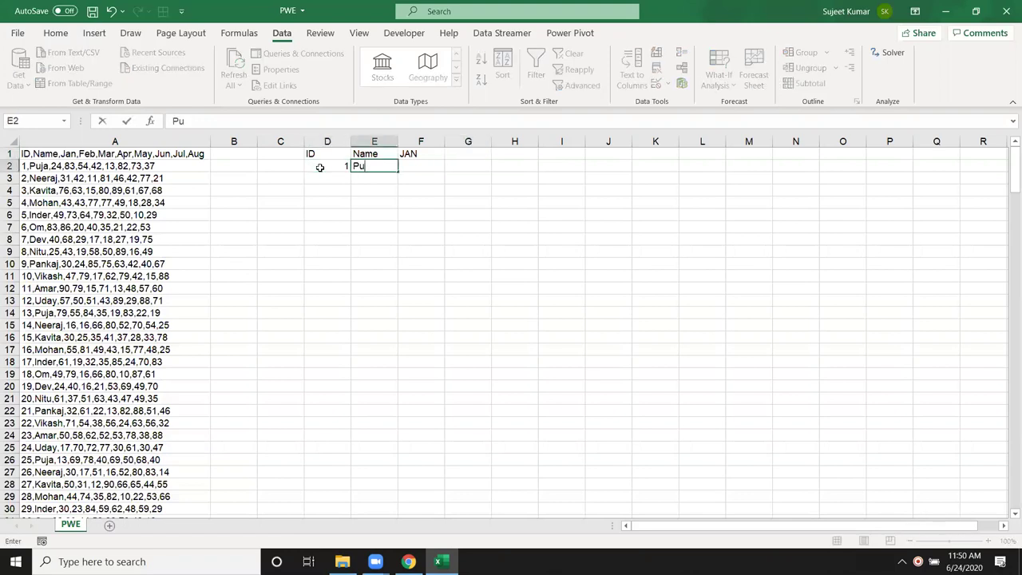
pyautogui.click(330, 176)
pyautogui.moveTo(314, 142); pyautogui.dragTo(434, 141)
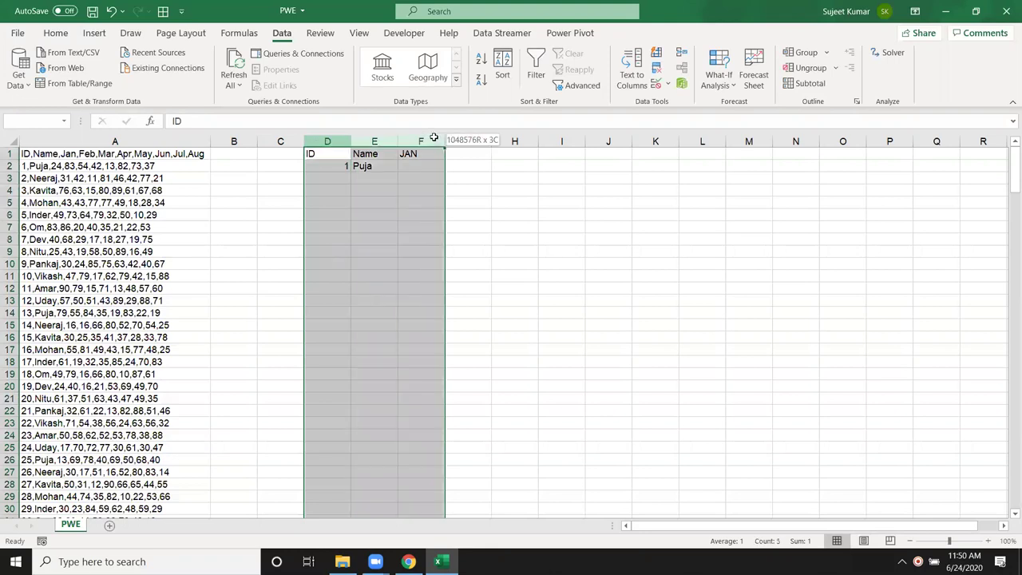
pyautogui.press('Delete')
pyautogui.click(157, 152)
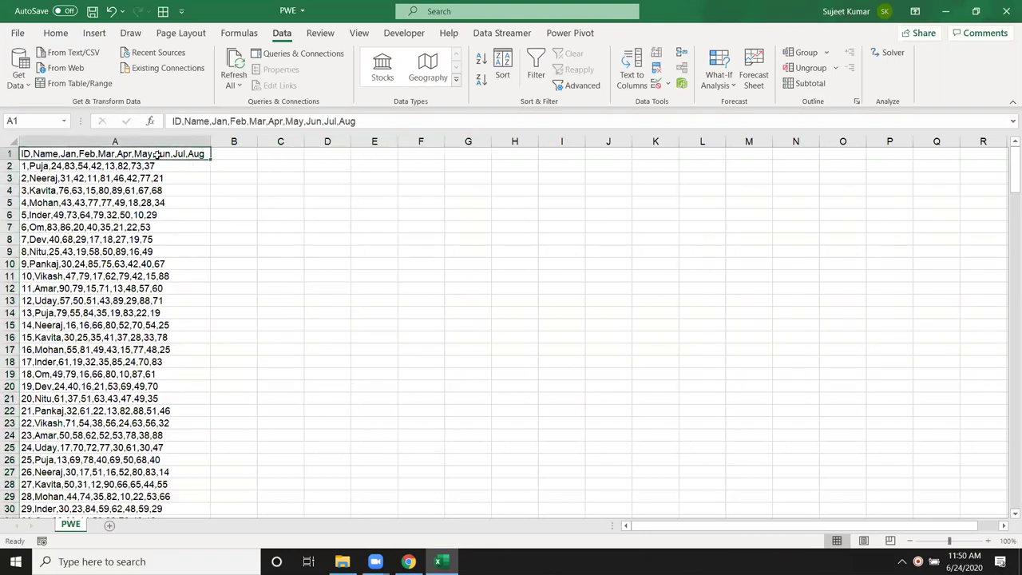
pyautogui.hotkey('ctrl', 'shift', 'Down')
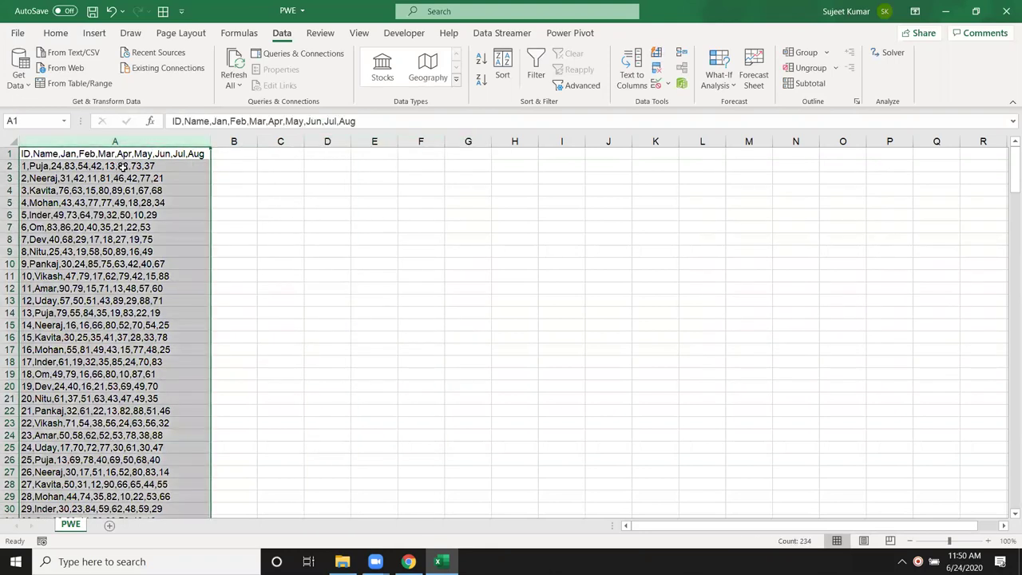
pyautogui.doubleClick(119, 166)
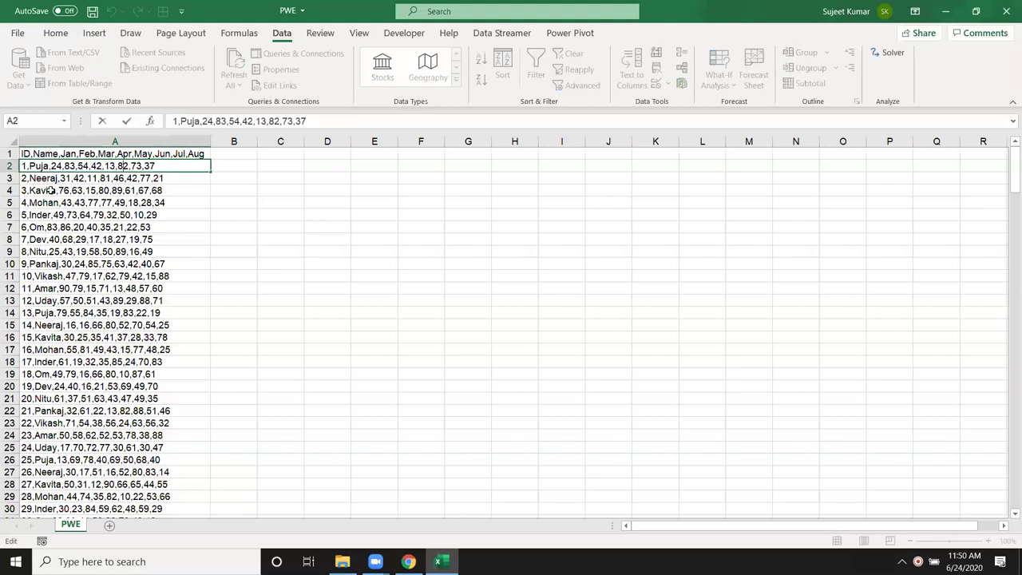
pyautogui.press('Return')
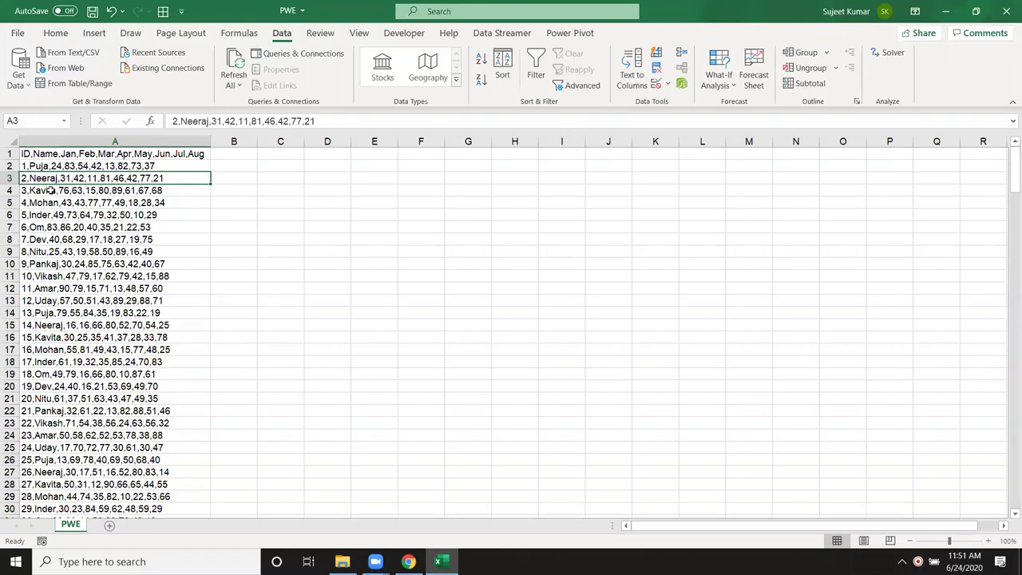
# Select column A and start Text to Columns, choosing the Delimited option.
pyautogui.click(112, 142)
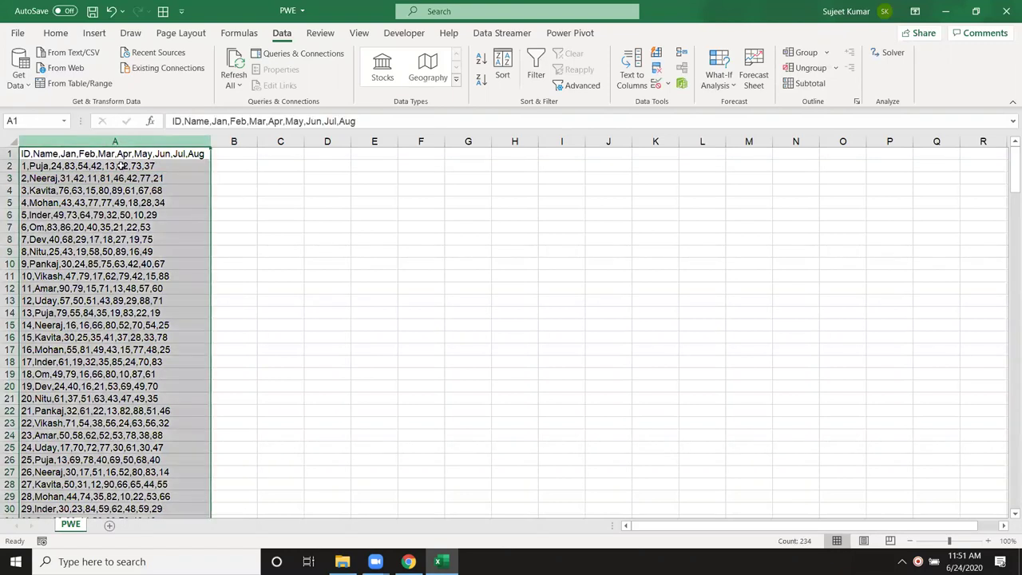
pyautogui.click(120, 178)
pyautogui.click(133, 215)
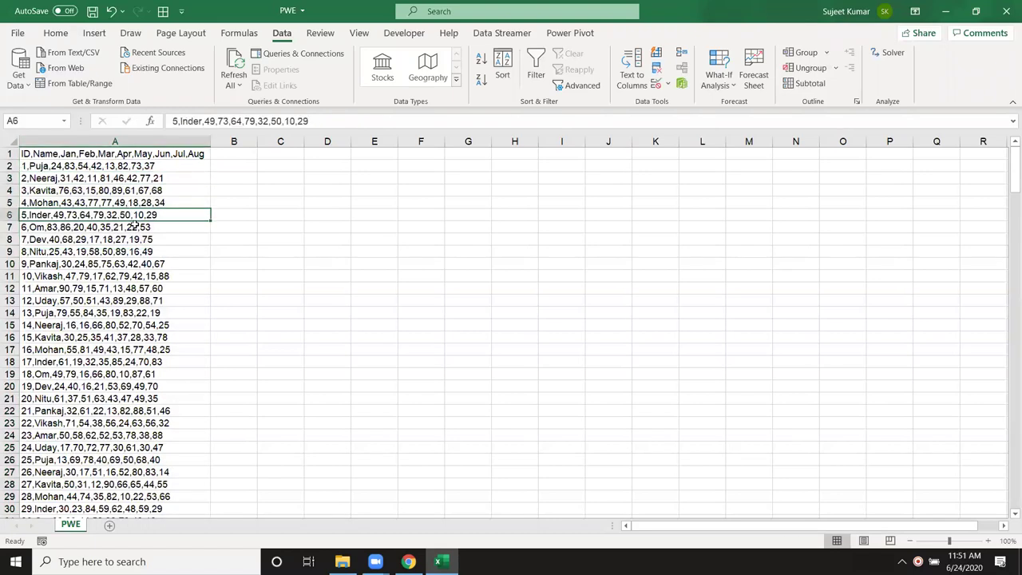
pyautogui.click(123, 146)
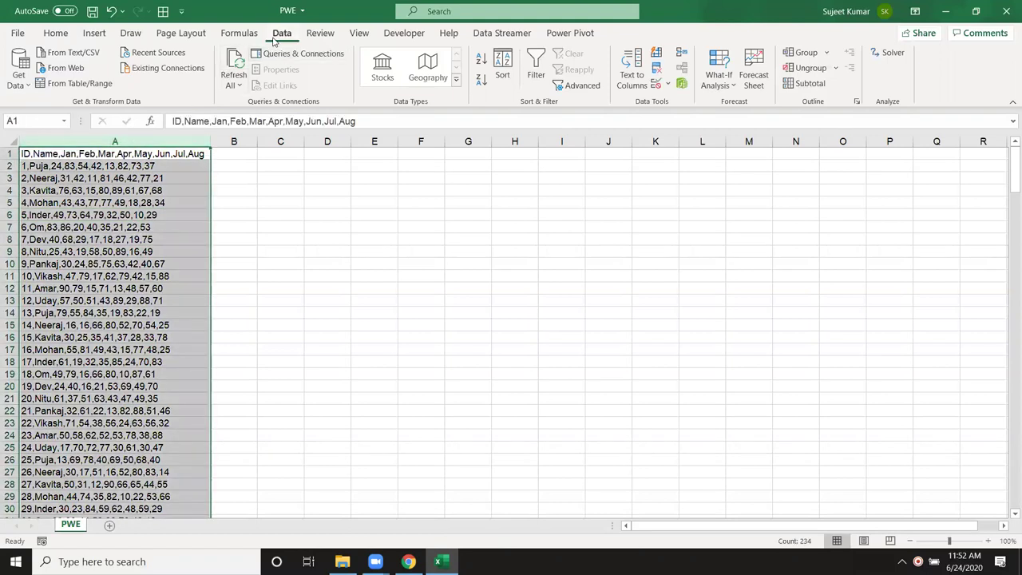
pyautogui.click(625, 83)
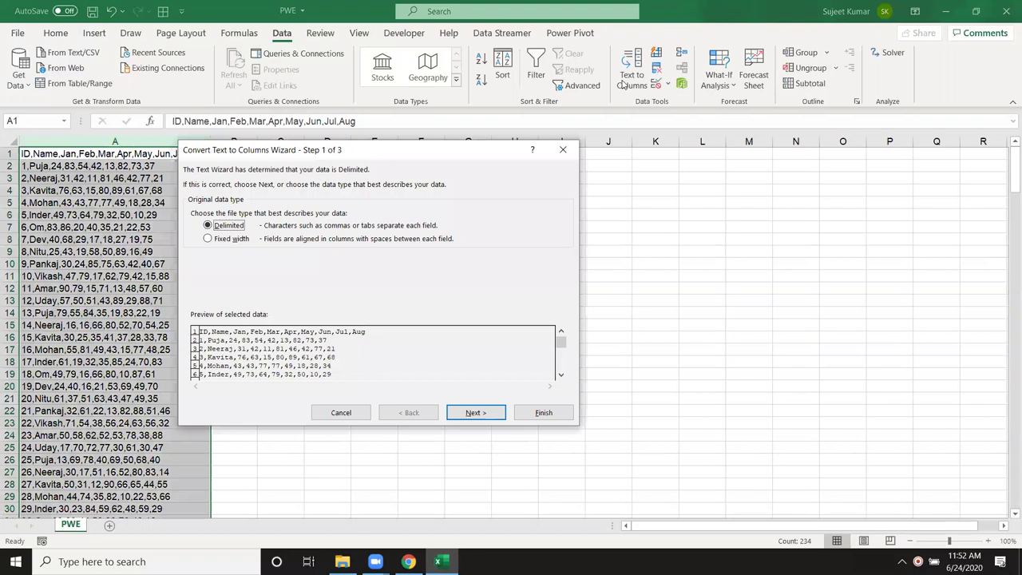
pyautogui.moveTo(298, 151); pyautogui.dragTo(354, 139)
pyautogui.click(301, 230)
pyautogui.click(297, 214)
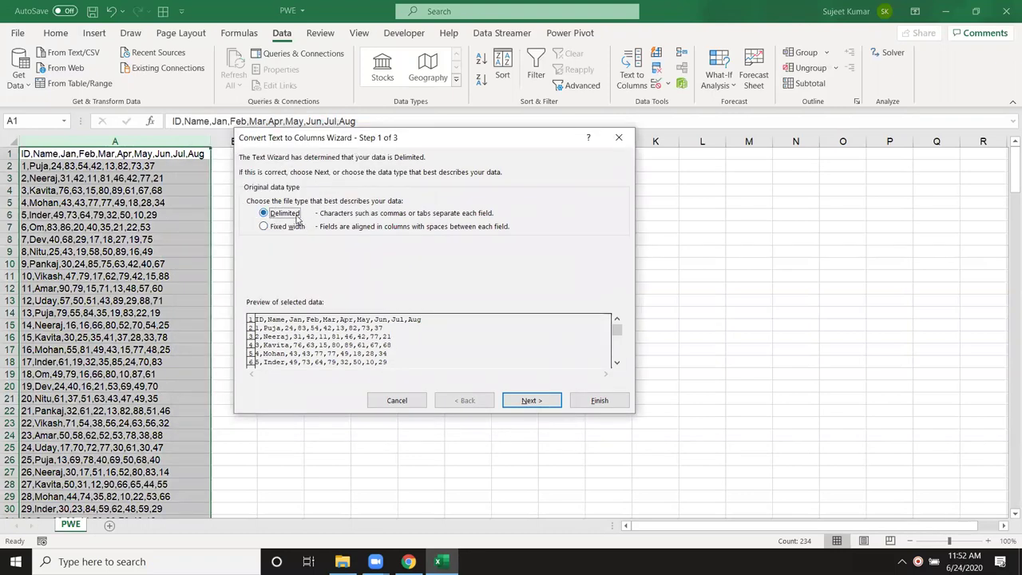
pyautogui.click(295, 227)
pyautogui.click(274, 213)
# Split the records at commas instead of tabs and finish the wizard.
pyautogui.click(511, 403)
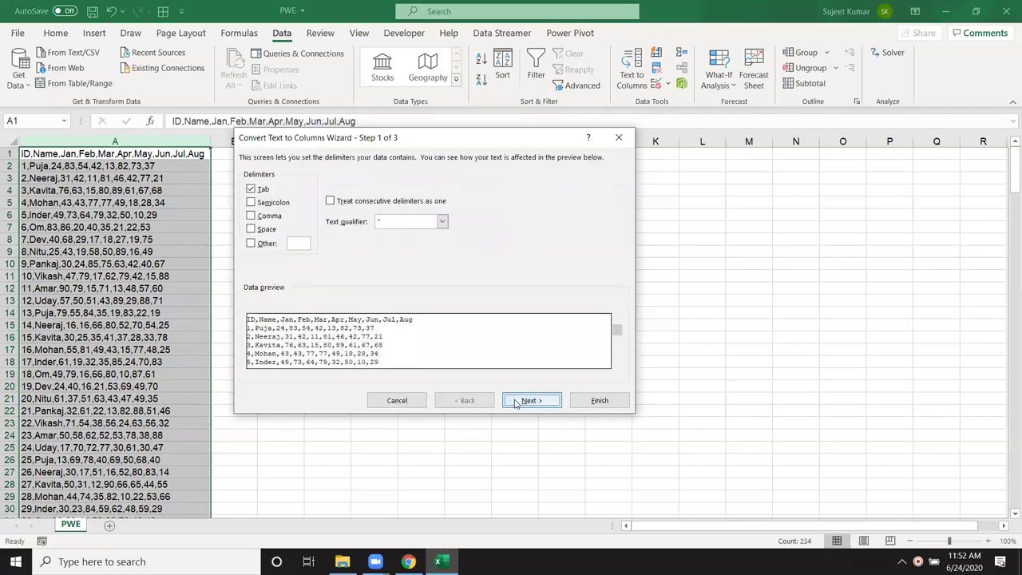
pyautogui.click(256, 190)
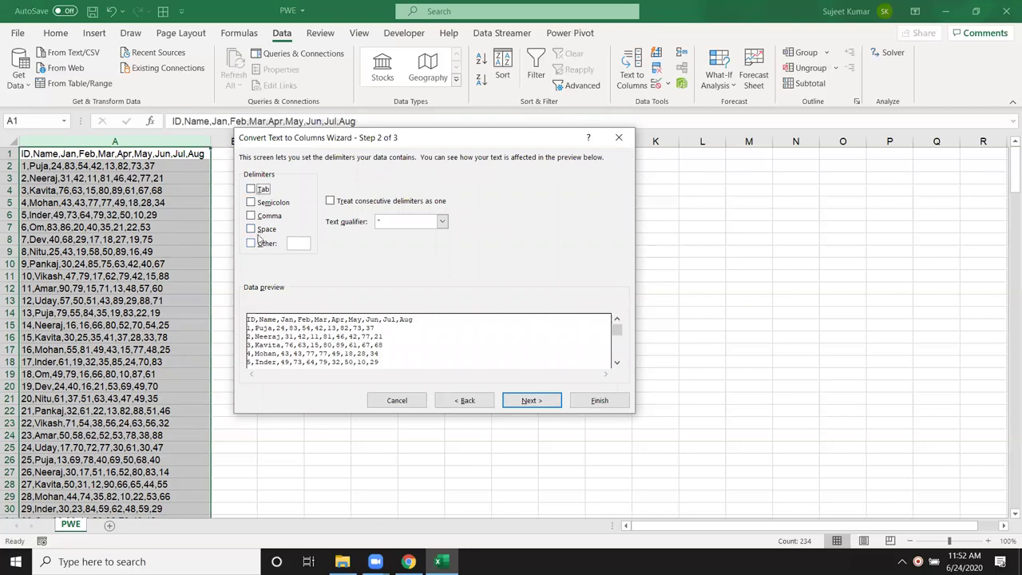
pyautogui.click(251, 216)
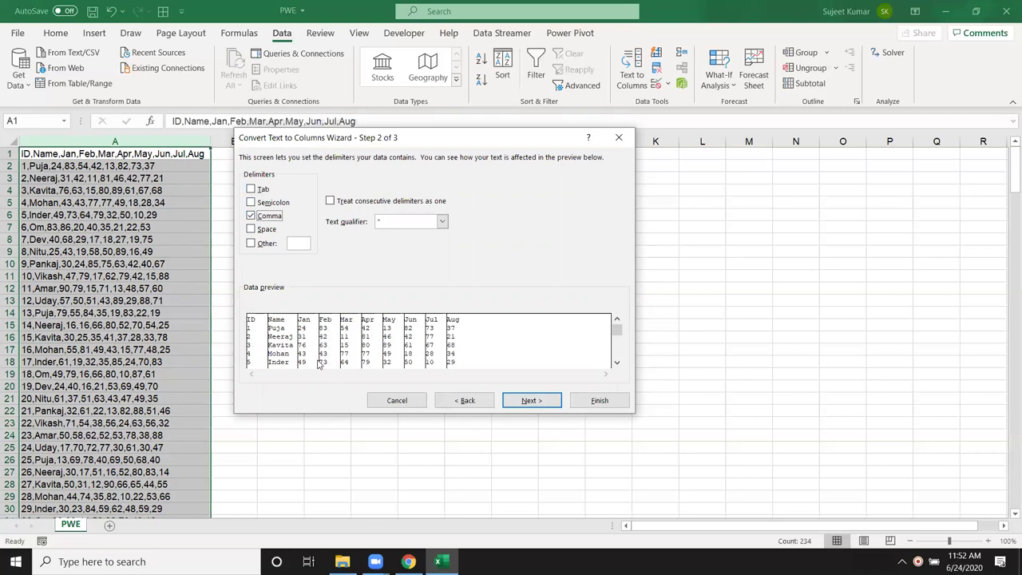
pyautogui.click(531, 401)
pyautogui.click(599, 401)
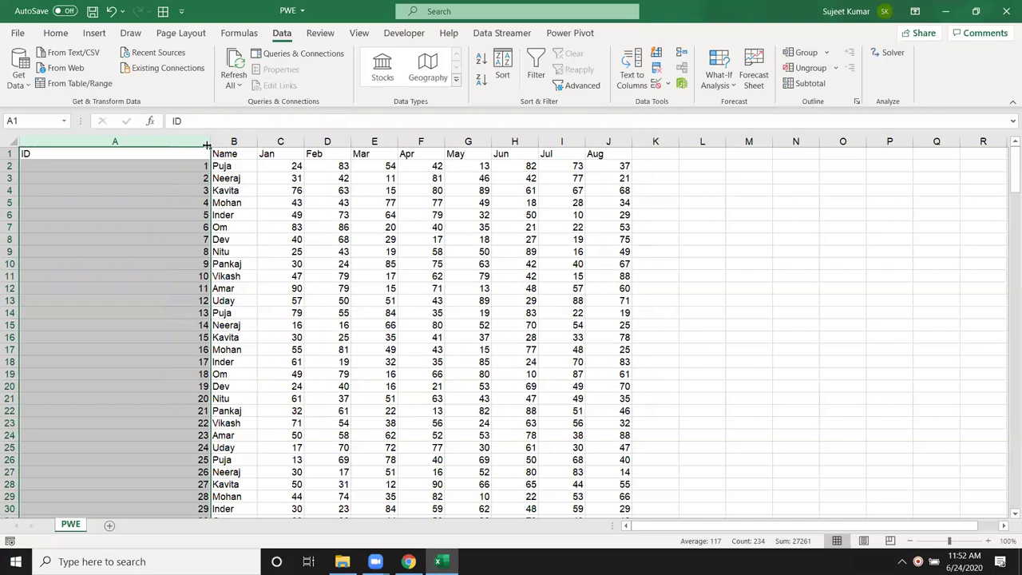
pyautogui.doubleClick(210, 142)
pyautogui.click(100, 166)
pyautogui.moveTo(63, 142); pyautogui.dragTo(417, 157)
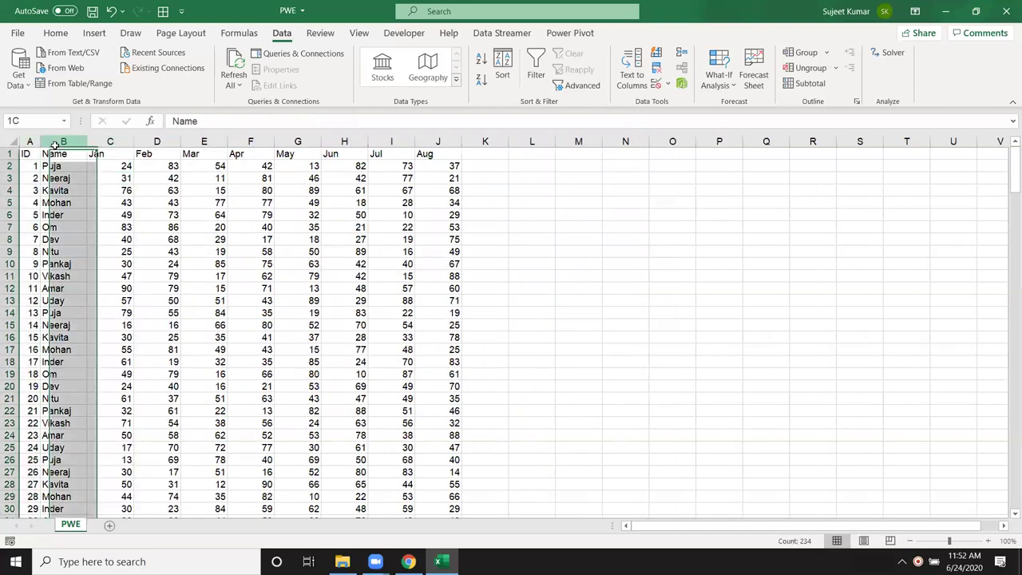
pyautogui.click(416, 190)
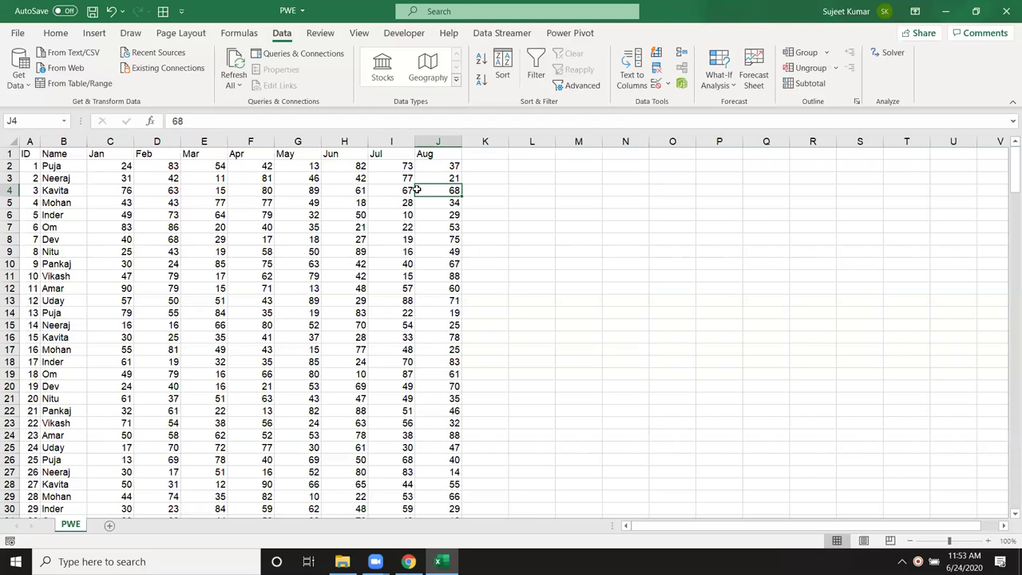
pyautogui.click(96, 168)
pyautogui.moveTo(101, 184); pyautogui.dragTo(102, 224)
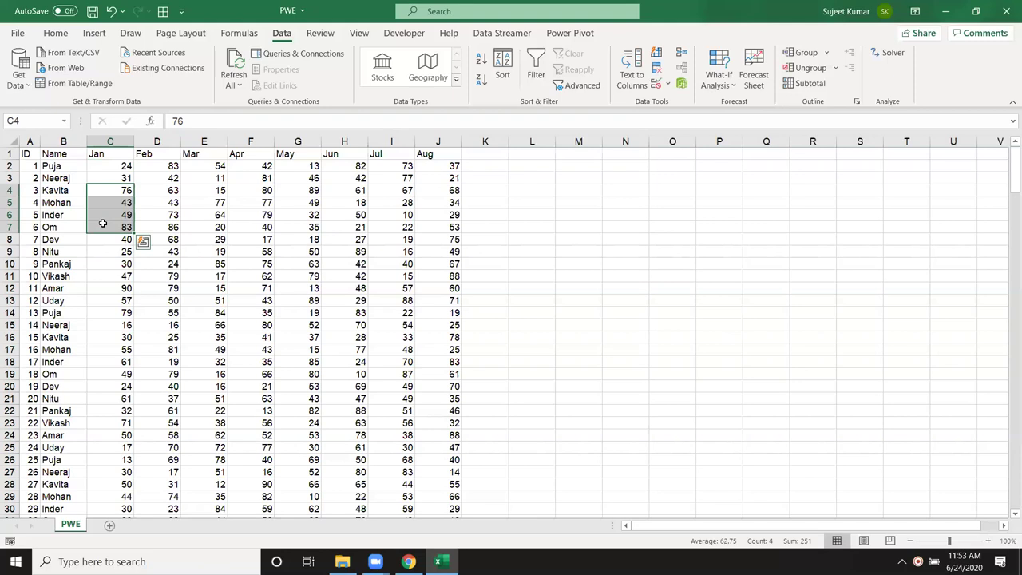
pyautogui.click(62, 154)
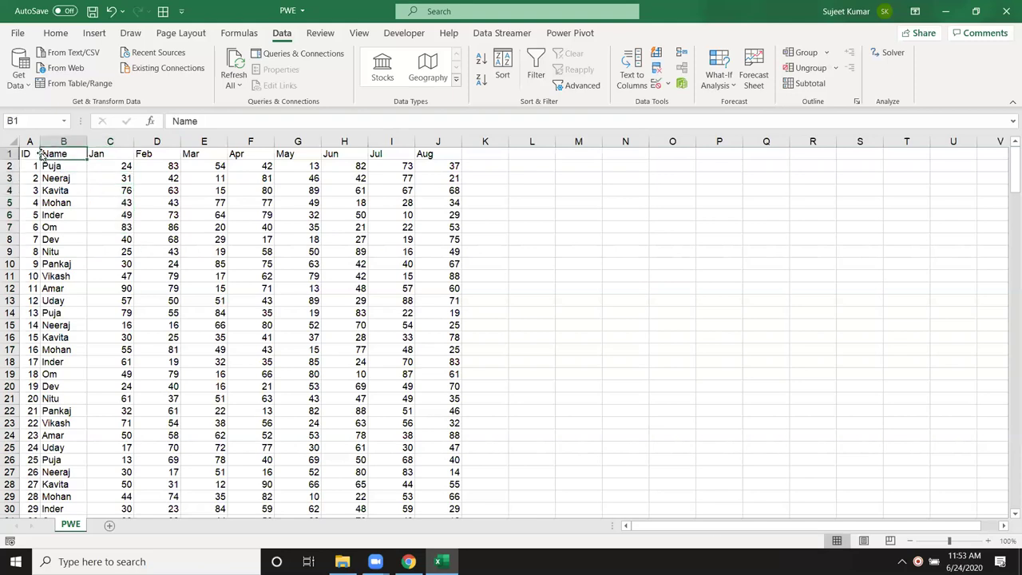
pyautogui.click(31, 152)
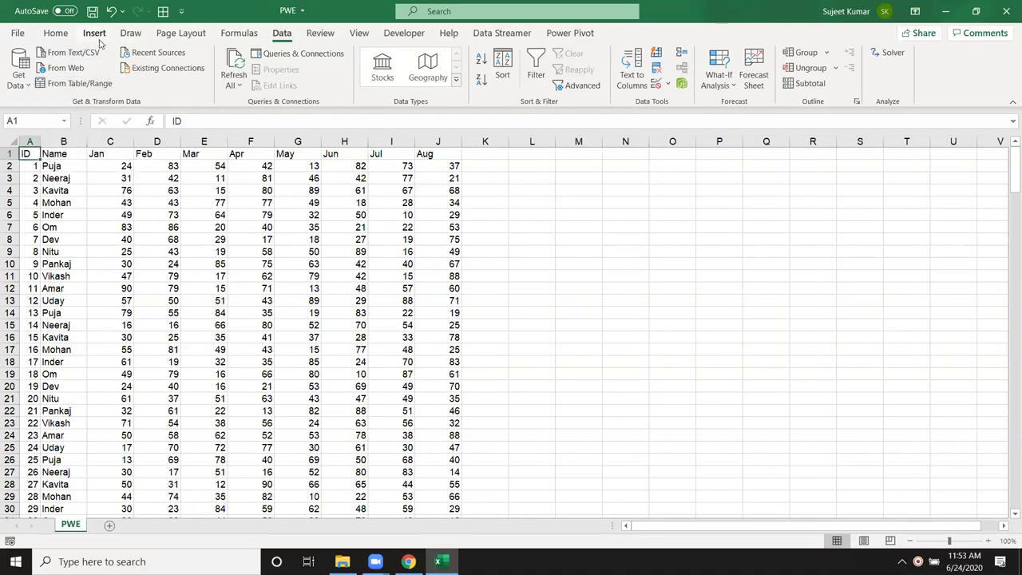
# Insert a PivotTable from PWE!$A$1:$J$234 on a new worksheet.
pyautogui.click(96, 36)
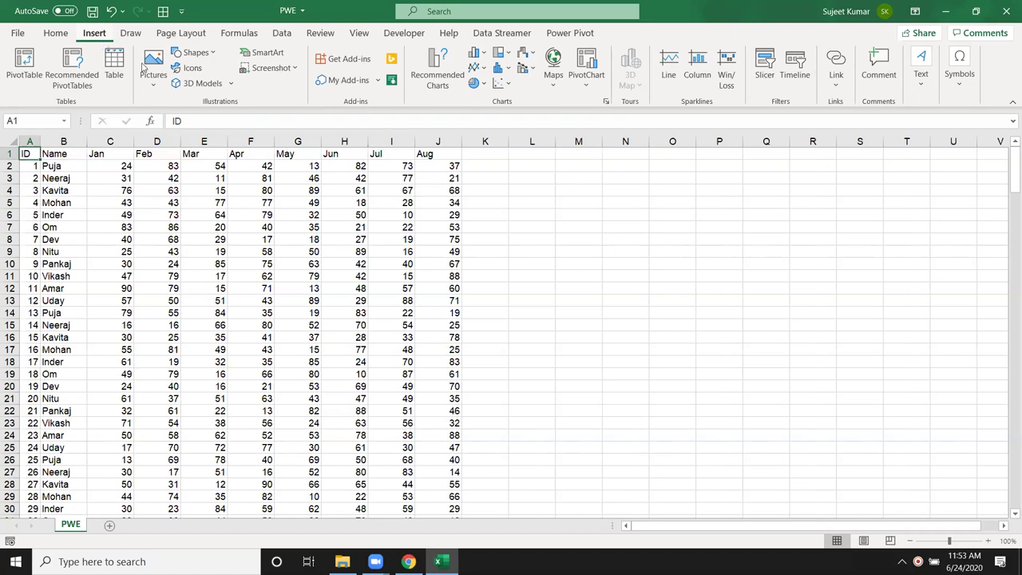
pyautogui.click(24, 68)
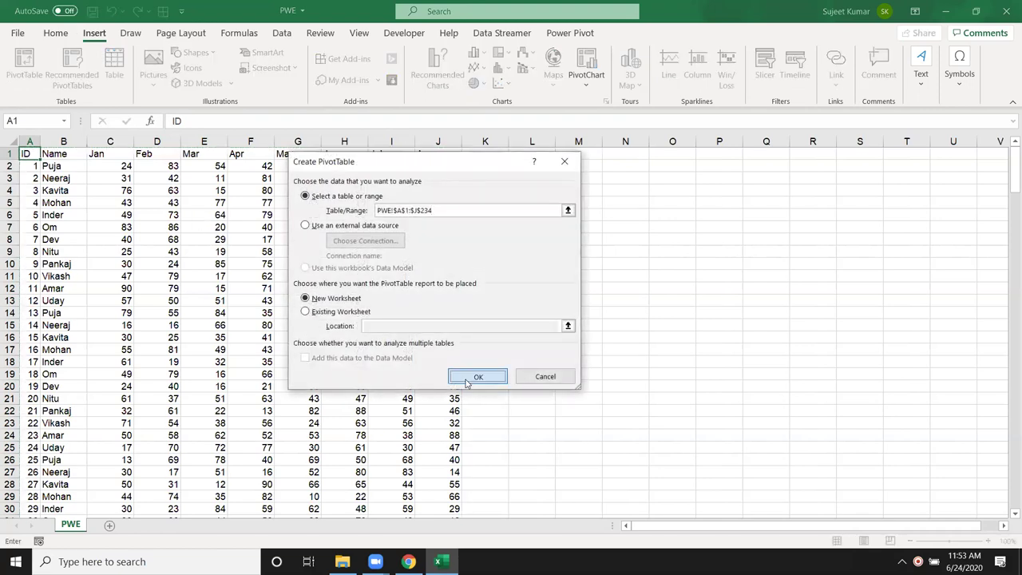
pyautogui.click(464, 377)
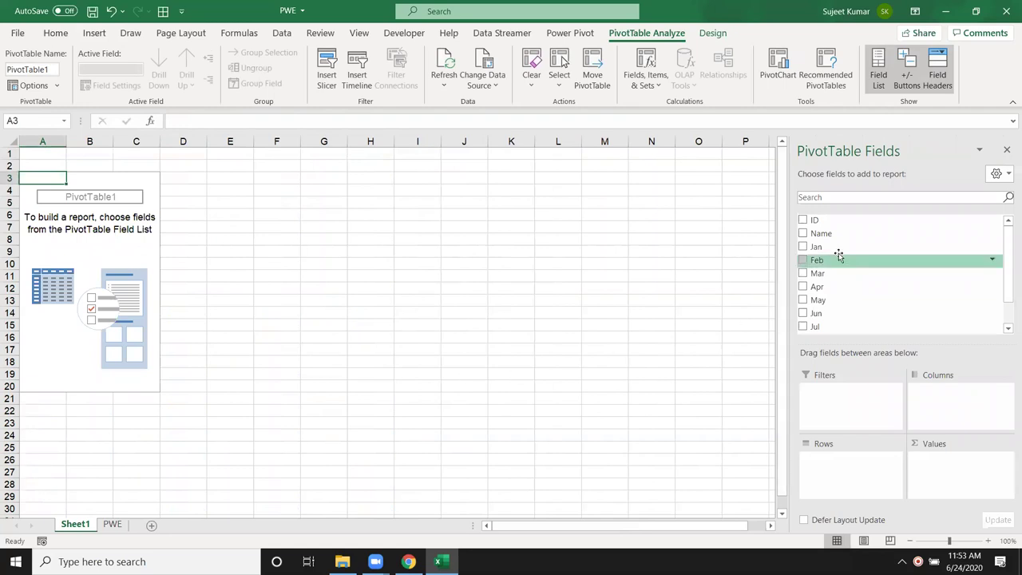
# Place Name in the PivotTable rows and Sum of Jan in Values.
pyautogui.moveTo(855, 239); pyautogui.dragTo(854, 479)
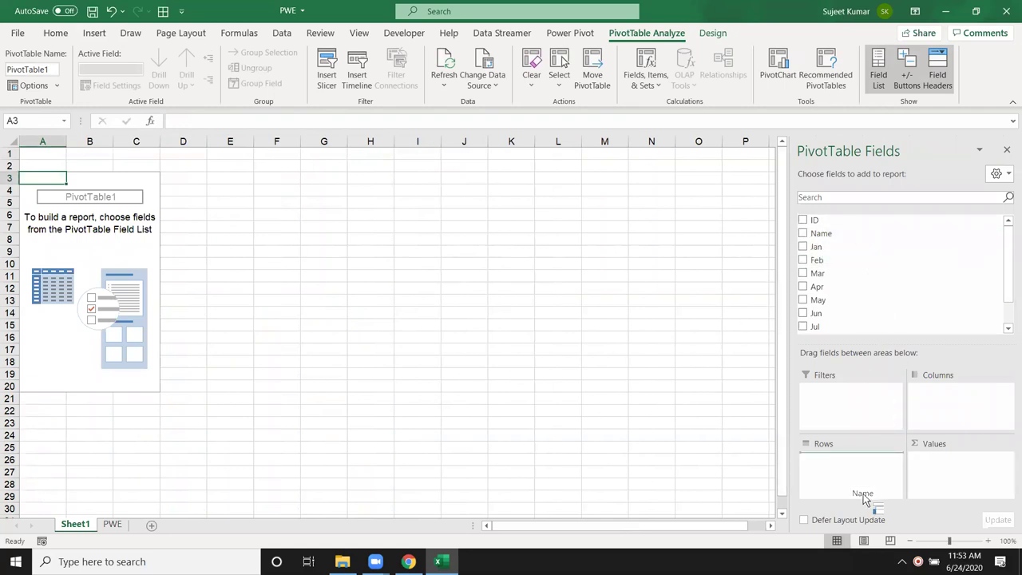
pyautogui.moveTo(827, 250); pyautogui.dragTo(984, 482)
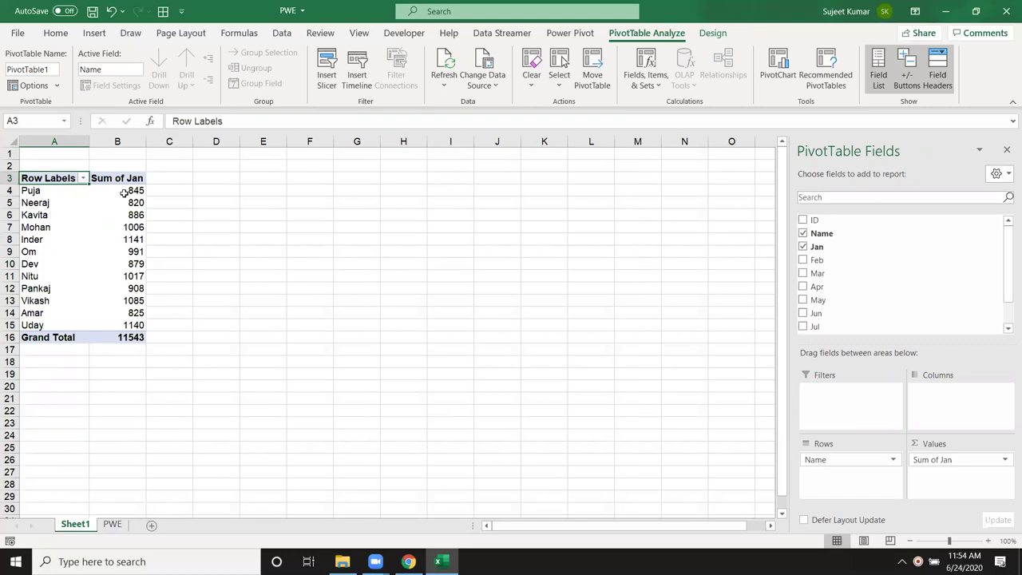
pyautogui.moveTo(124, 192); pyautogui.dragTo(108, 322)
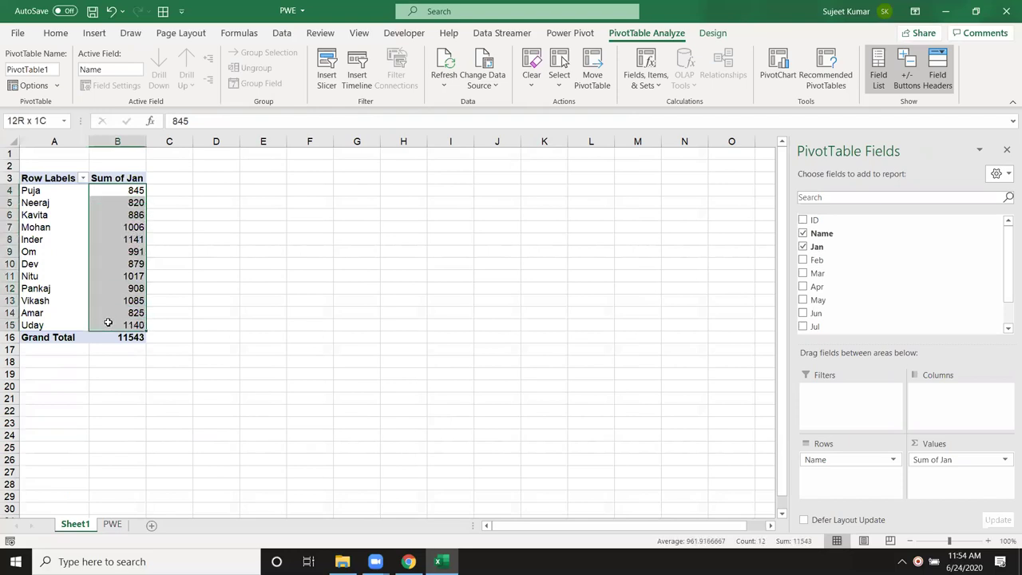
pyautogui.moveTo(117, 325)
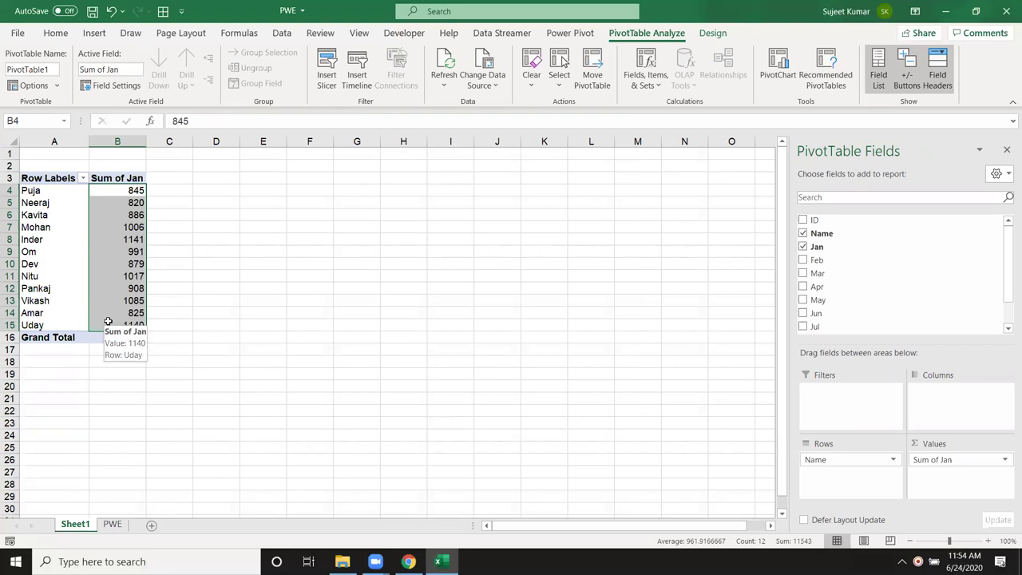
pyautogui.click(231, 250)
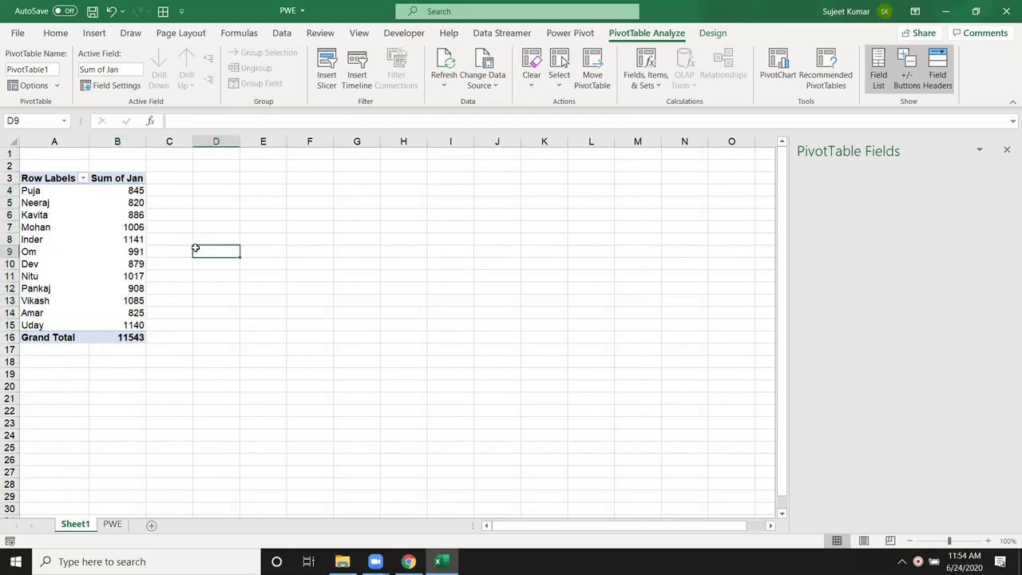
# Review the per-name Sum of Jan values and the 11543 Grand Total.
pyautogui.click(58, 193)
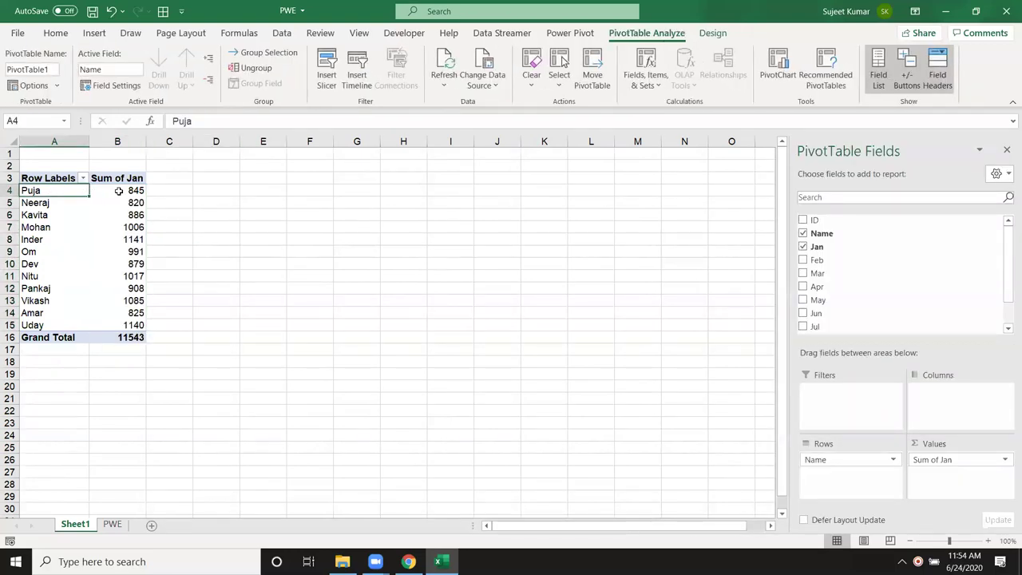
pyautogui.click(116, 193)
pyautogui.click(120, 201)
pyautogui.moveTo(120, 201)
pyautogui.mouseDown()
pyautogui.moveTo(126, 316)
pyautogui.moveTo(133, 294)
pyautogui.mouseUp()
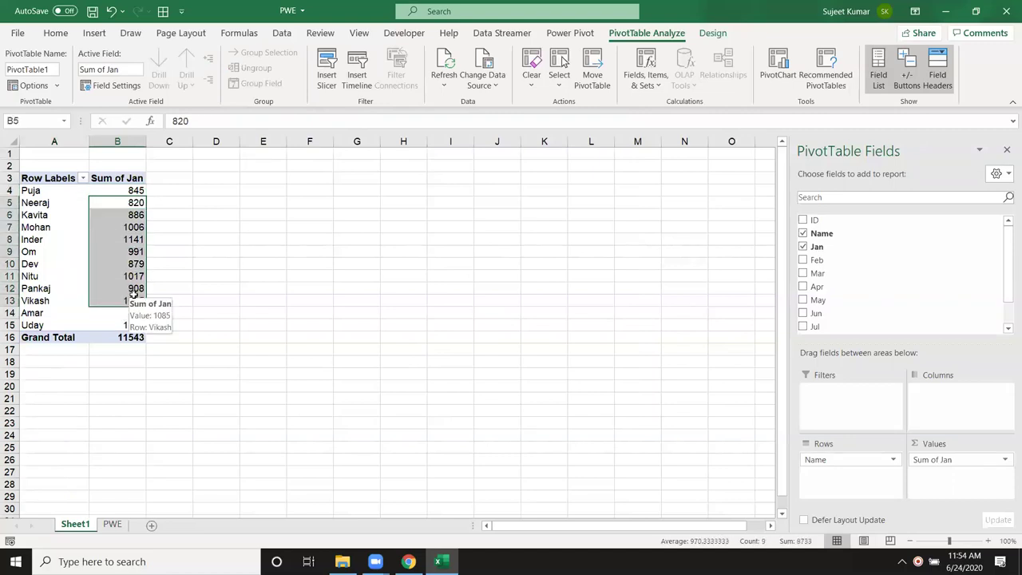
pyautogui.click(130, 337)
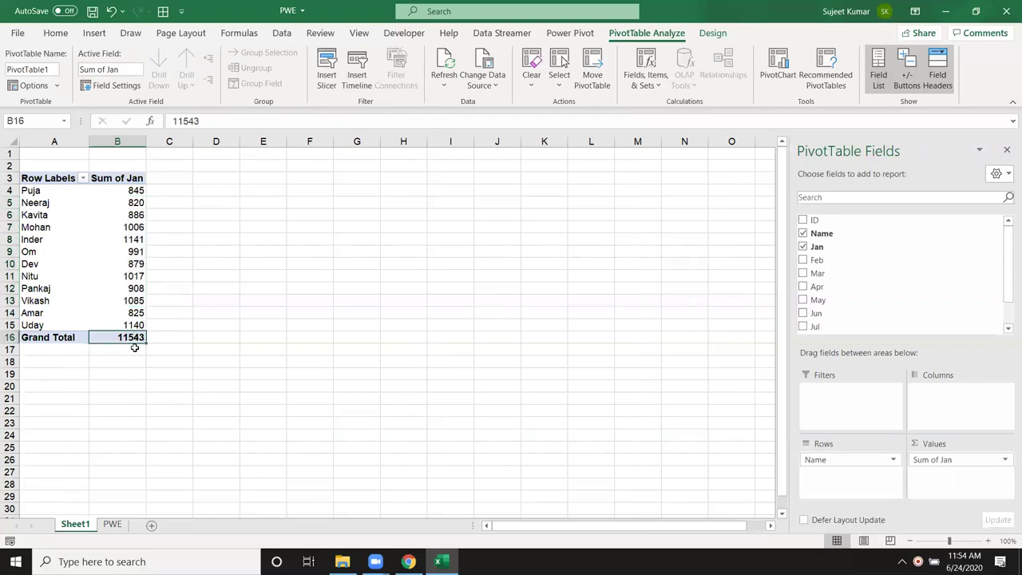
pyautogui.moveTo(135, 191); pyautogui.dragTo(136, 325)
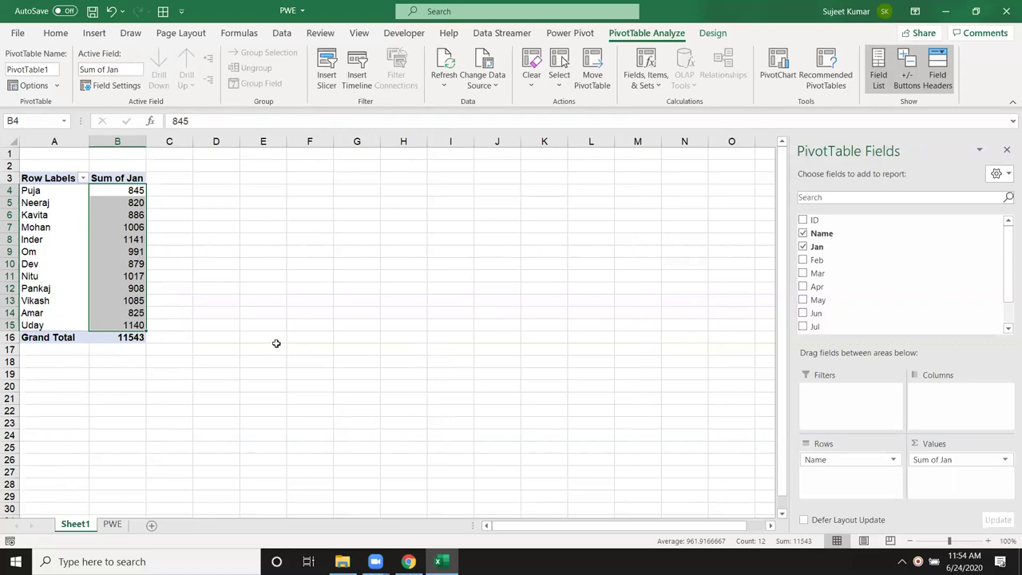
pyautogui.click(63, 36)
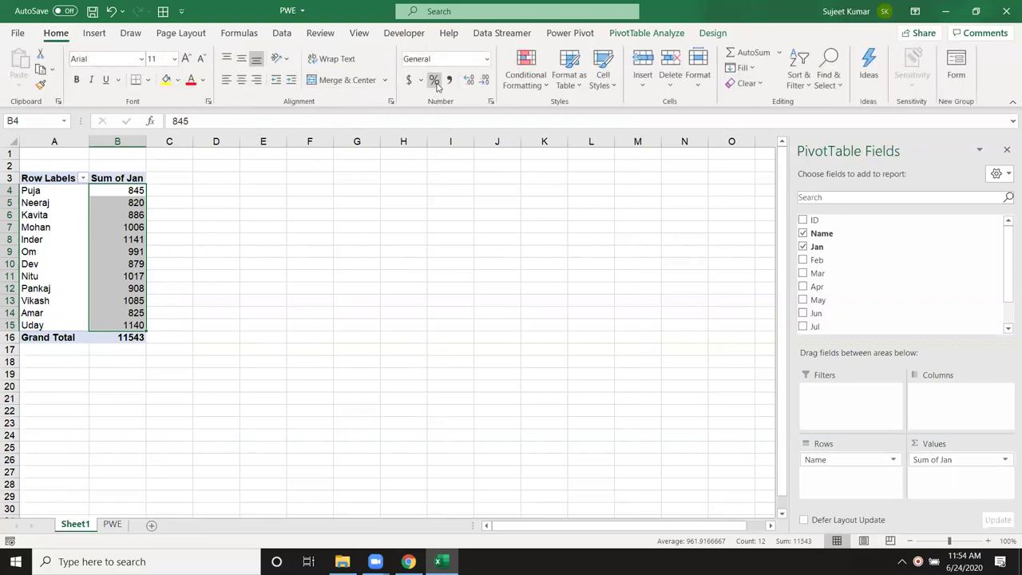
pyautogui.click(383, 187)
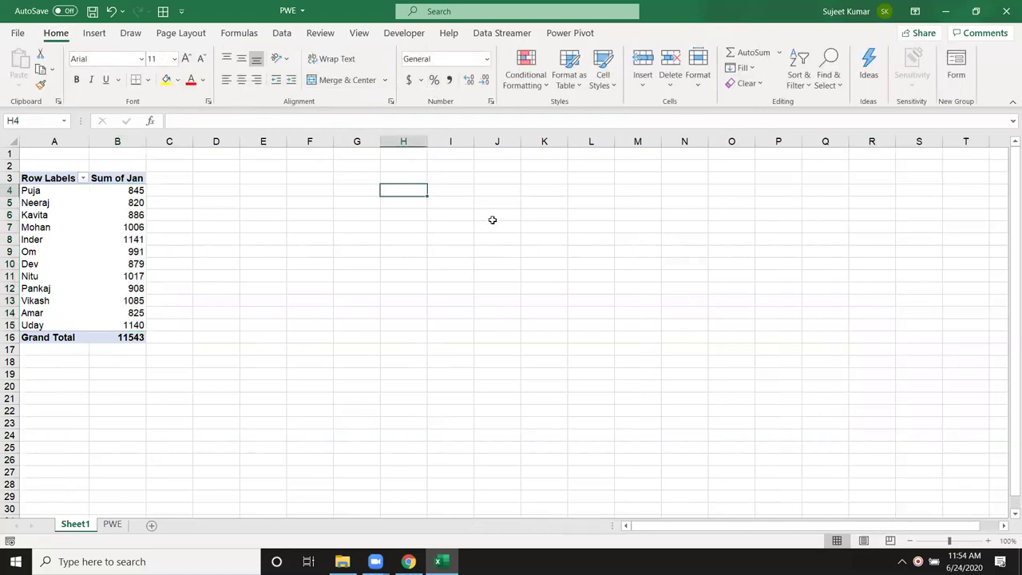
pyautogui.write('500')
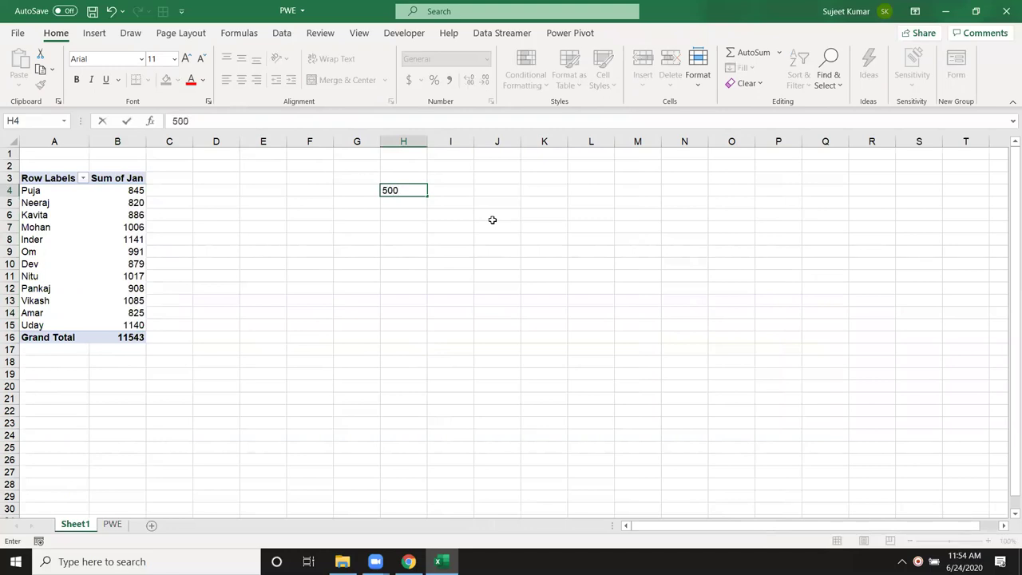
pyautogui.press('Return')
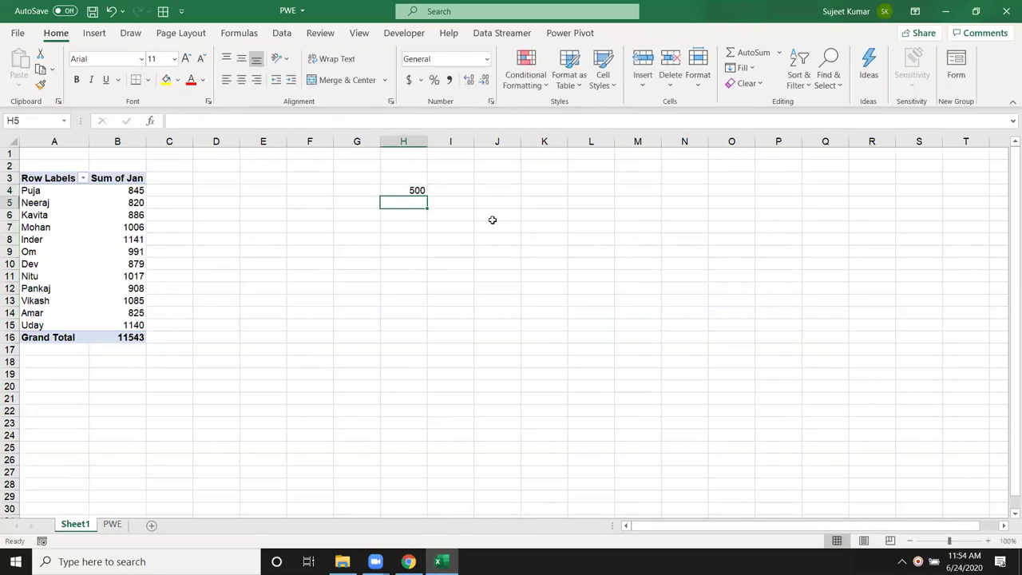
pyautogui.write('350')
pyautogui.press('Return')
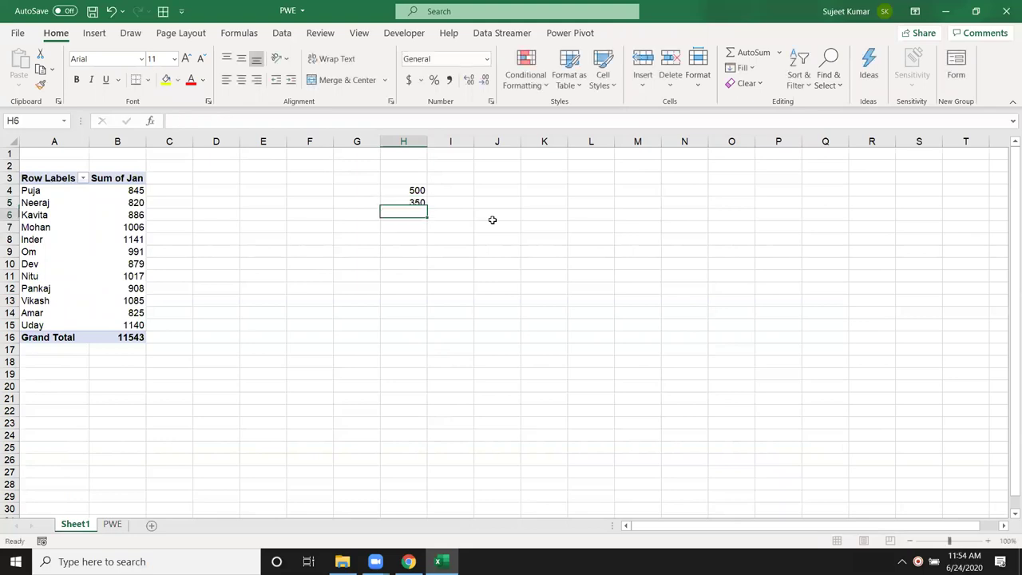
pyautogui.write('=')
pyautogui.press('Up')
pyautogui.write('/')
pyautogui.press('Up')
pyautogui.press('Up')
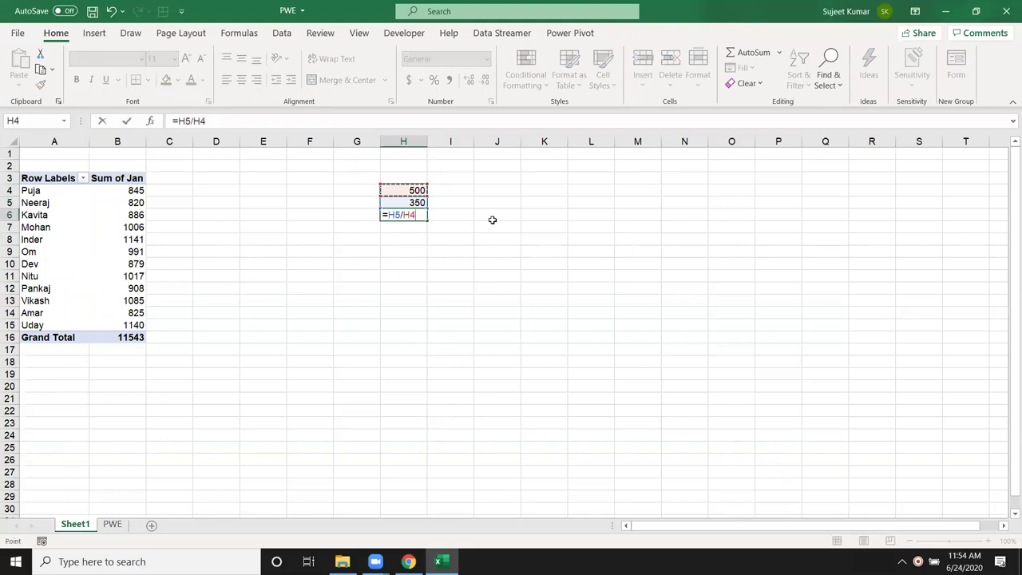
pyautogui.press('Return')
pyautogui.press('Up')
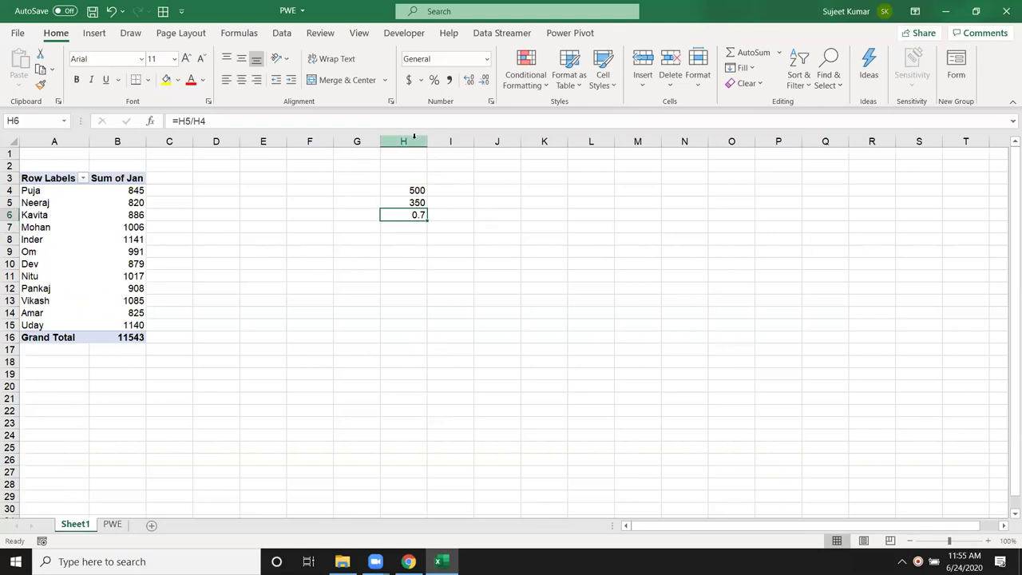
pyautogui.click(434, 81)
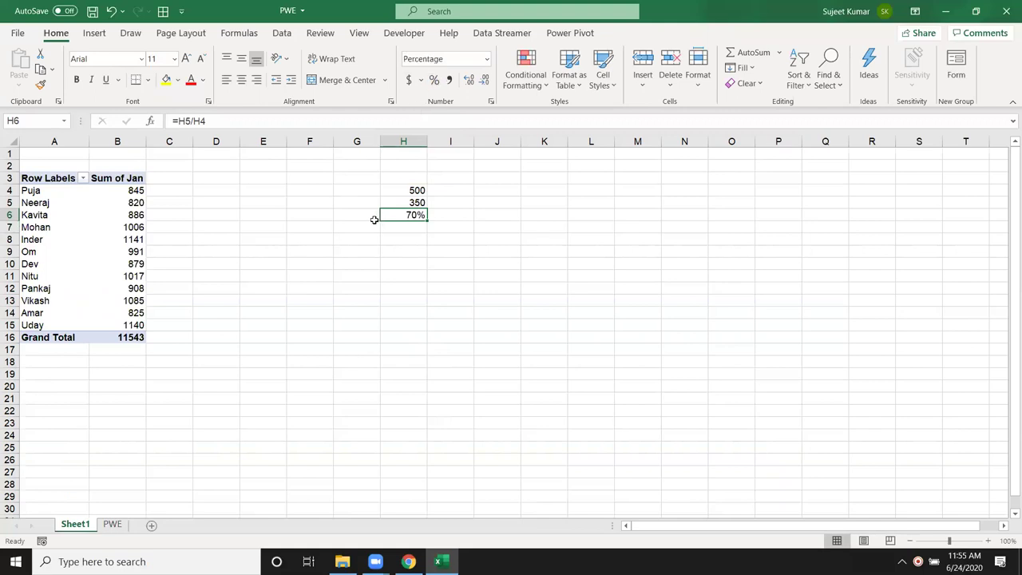
pyautogui.click(414, 228)
pyautogui.write('7')
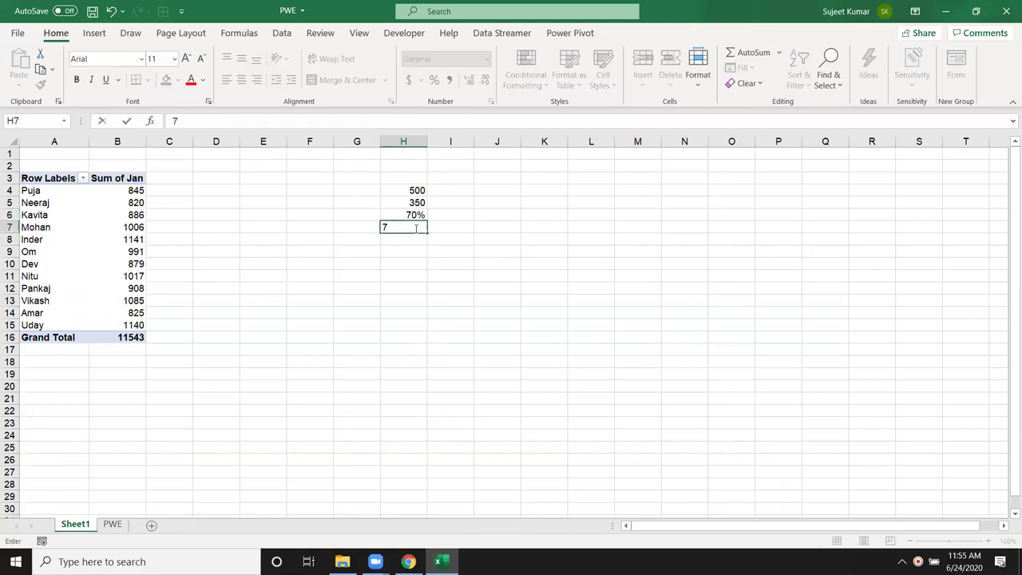
pyautogui.write('0')
pyautogui.press('Return')
pyautogui.write('1=100%')
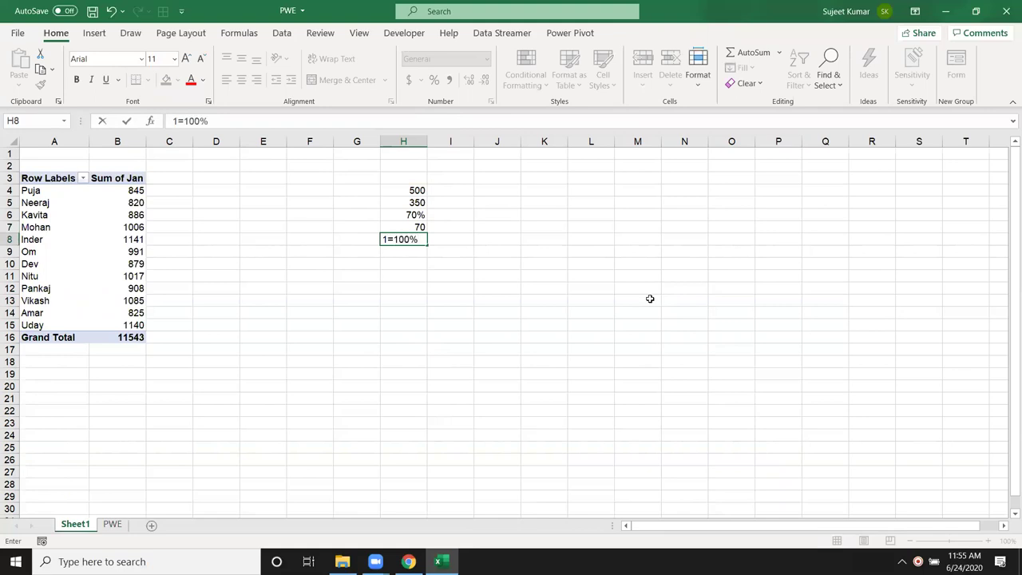
pyautogui.press('Return')
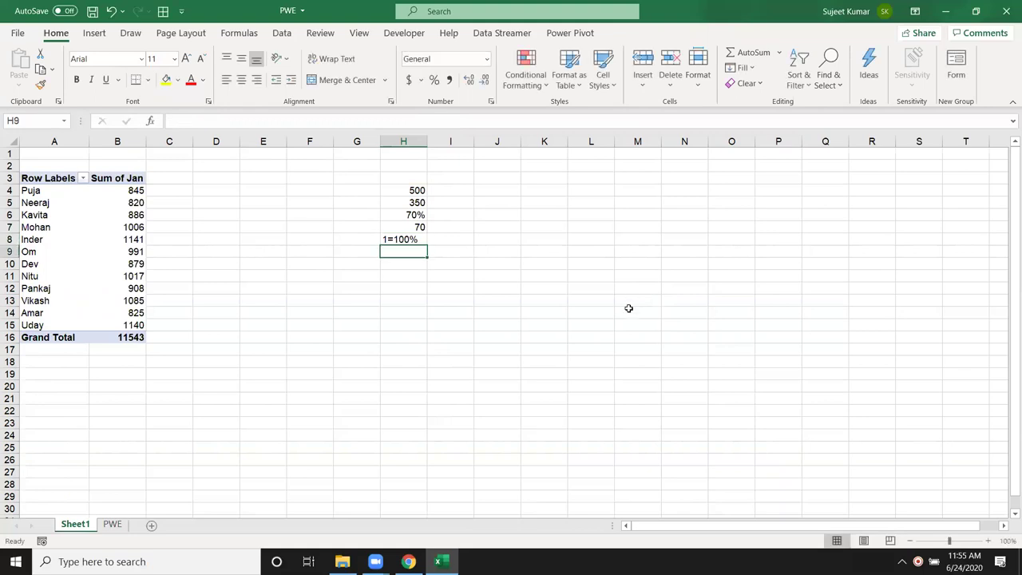
pyautogui.moveTo(393, 202); pyautogui.dragTo(391, 227)
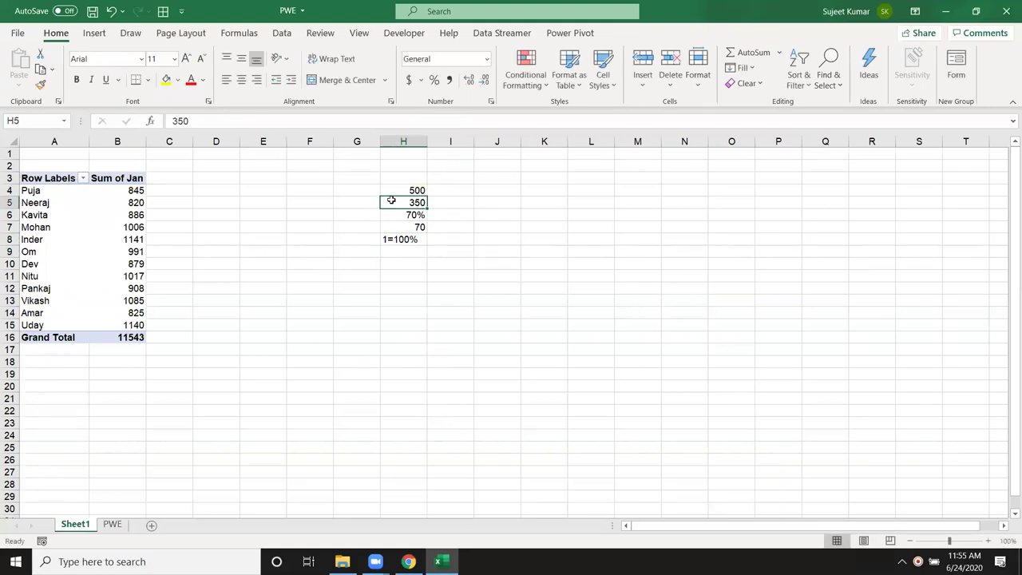
pyautogui.click(395, 226)
pyautogui.moveTo(398, 191); pyautogui.dragTo(393, 243)
pyautogui.press('Delete')
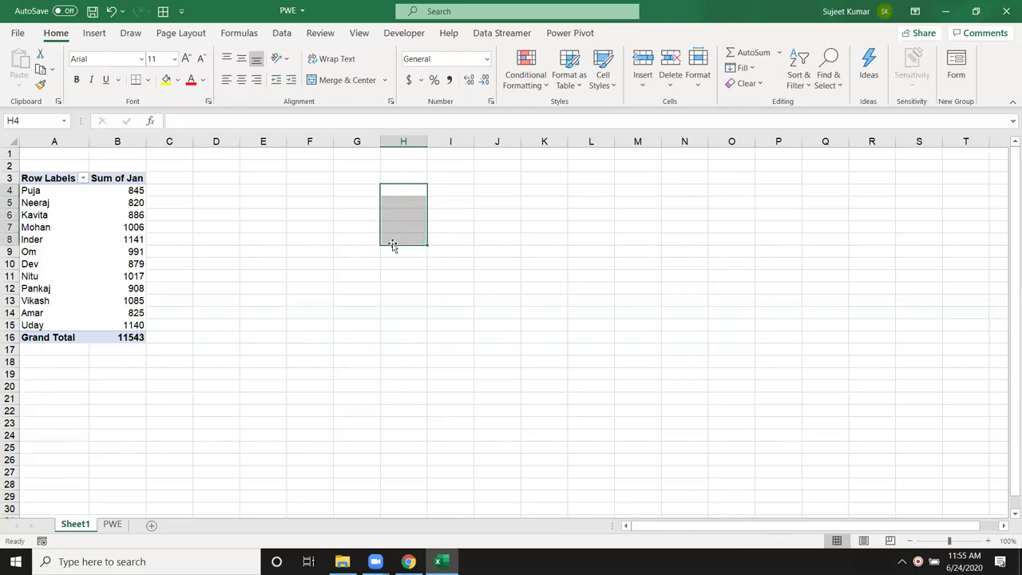
pyautogui.click(162, 190)
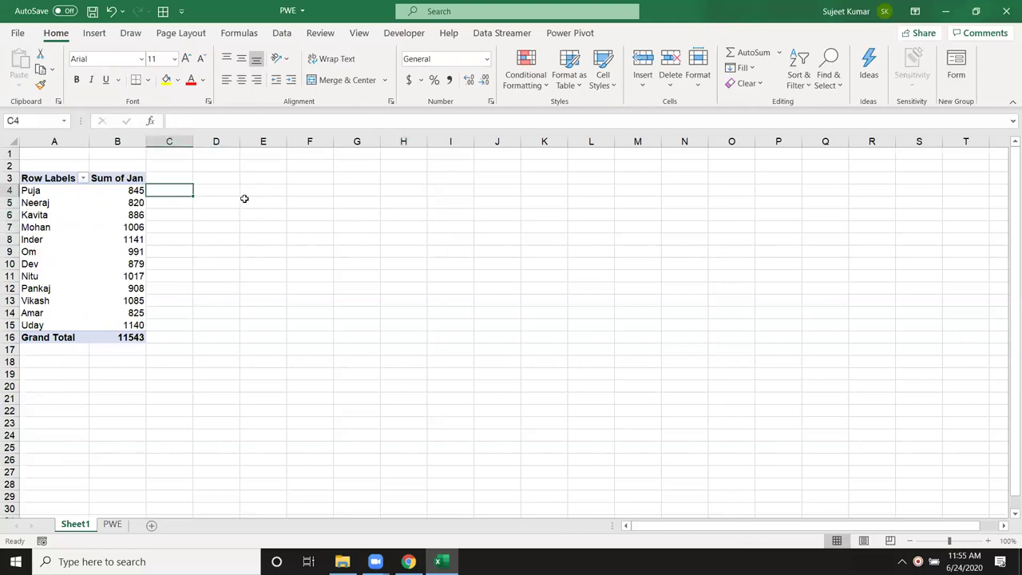
# Enter =B4/11543 in C4, fill it down to C14, and apply Percent Style.
pyautogui.write('=')
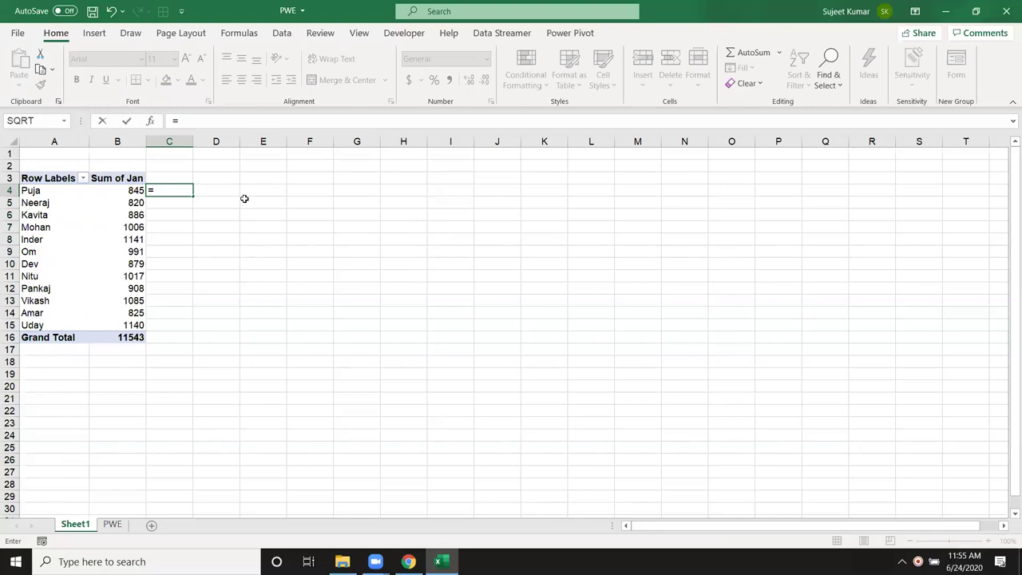
pyautogui.write('b4/')
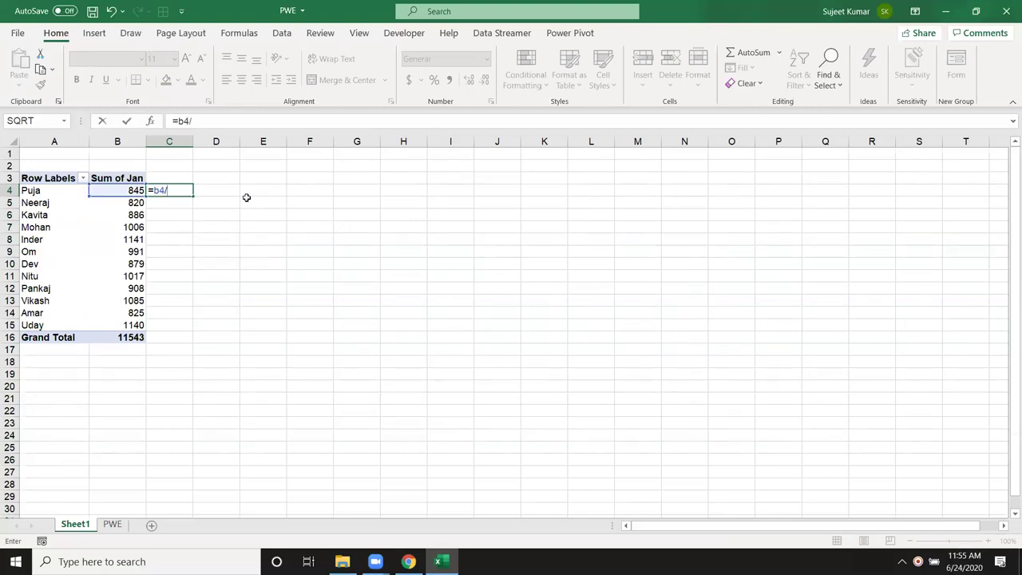
pyautogui.write('11543')
pyautogui.press('Return')
pyautogui.press('Up')
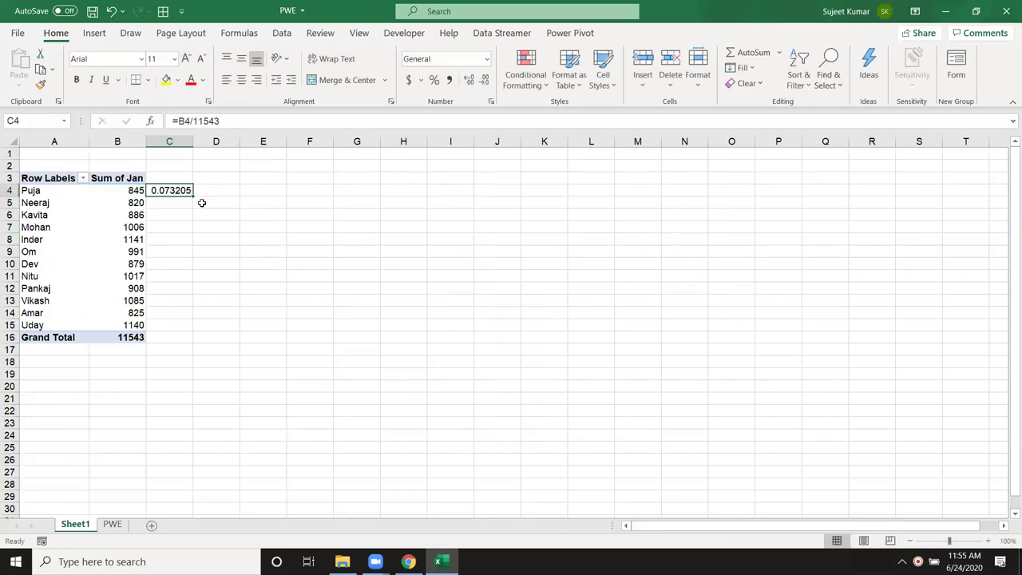
pyautogui.moveTo(192, 194); pyautogui.dragTo(182, 330)
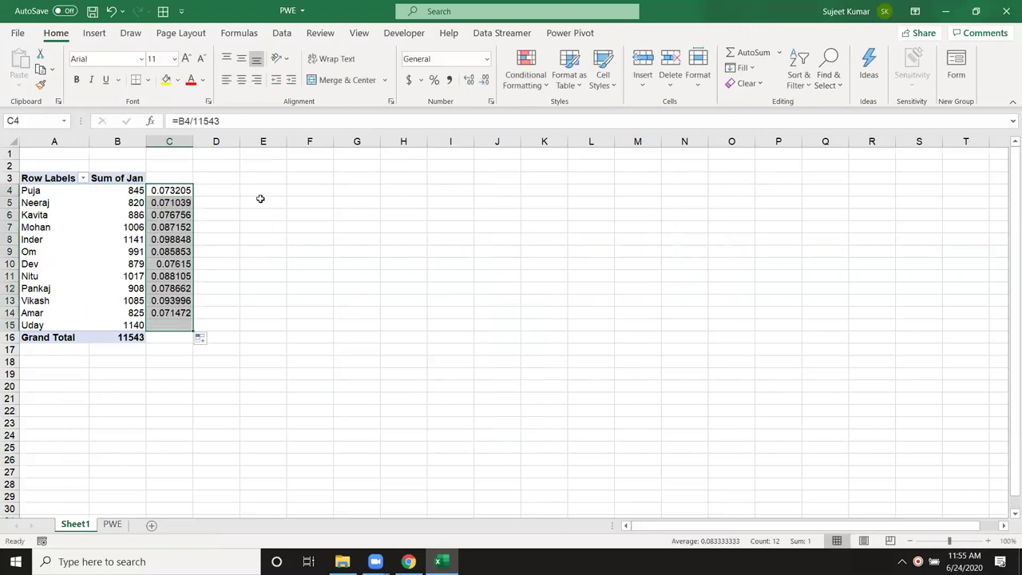
pyautogui.click(433, 80)
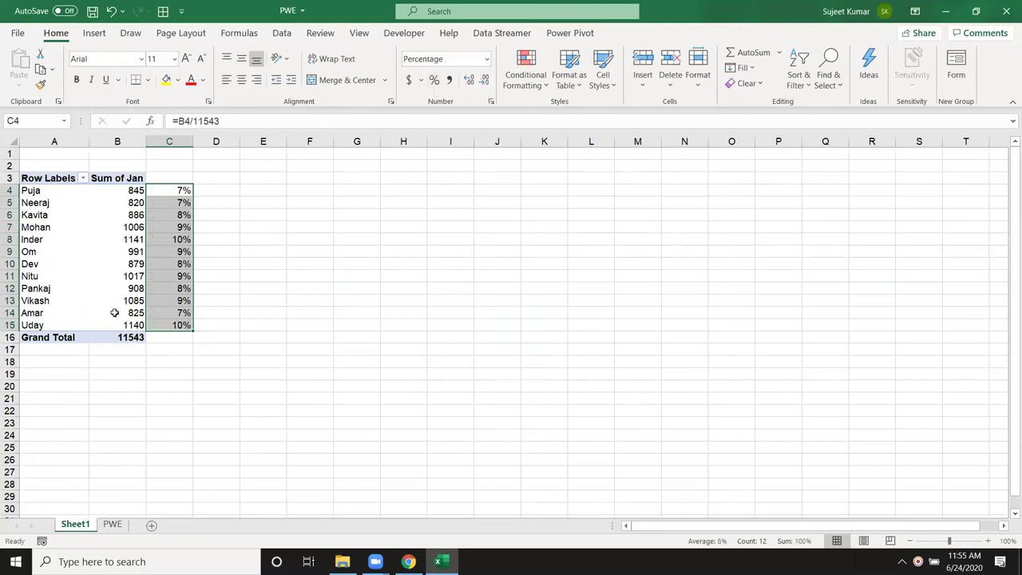
# Replace the hard-coded 11543 in C4's formula with a reference to B16.
pyautogui.click(106, 341)
pyautogui.moveTo(183, 330)
pyautogui.mouseDown()
pyautogui.moveTo(193, 204)
pyautogui.moveTo(183, 203)
pyautogui.mouseUp()
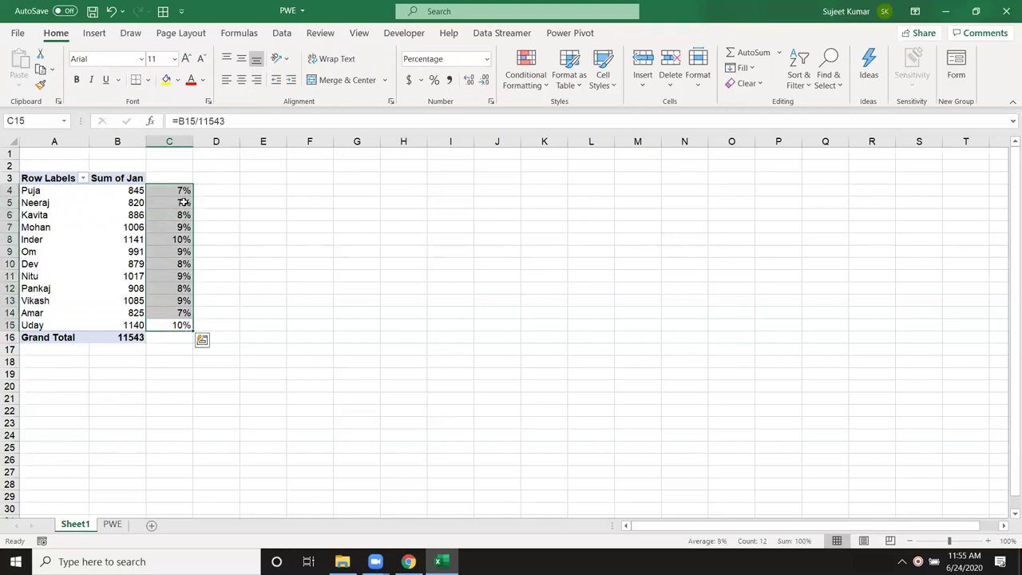
pyautogui.click(185, 191)
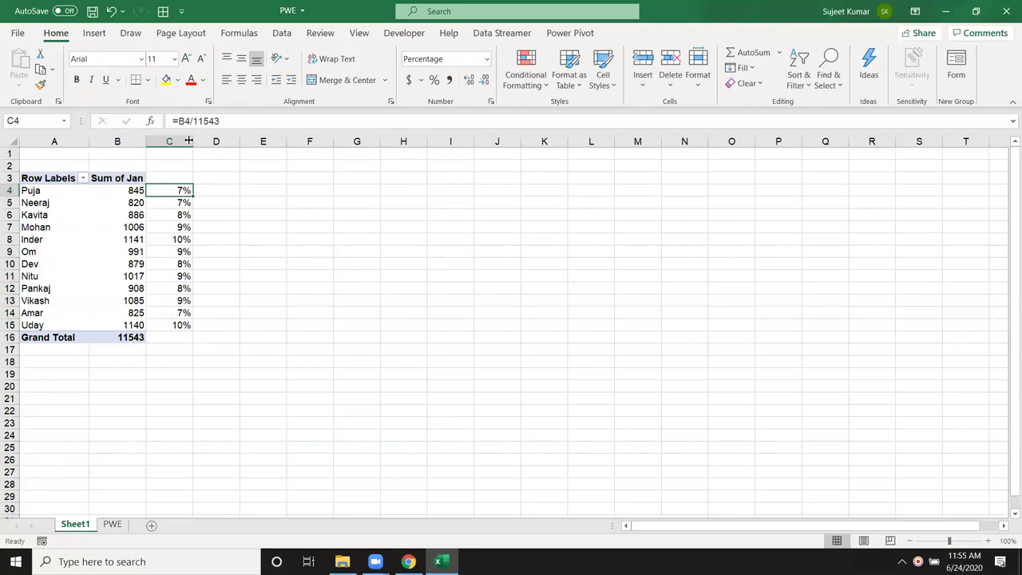
pyautogui.moveTo(192, 122); pyautogui.dragTo(234, 125)
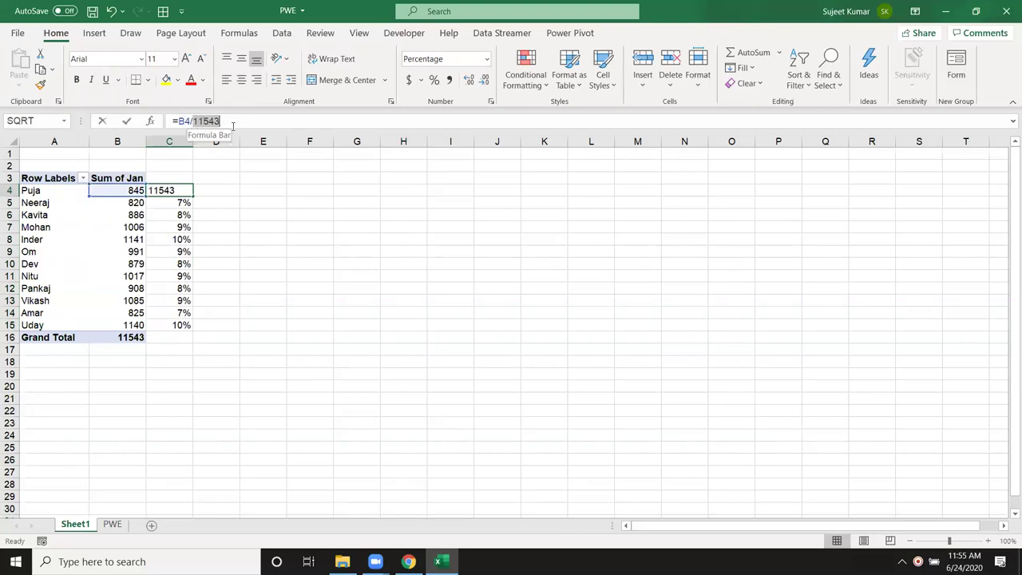
pyautogui.press('BackSpace')
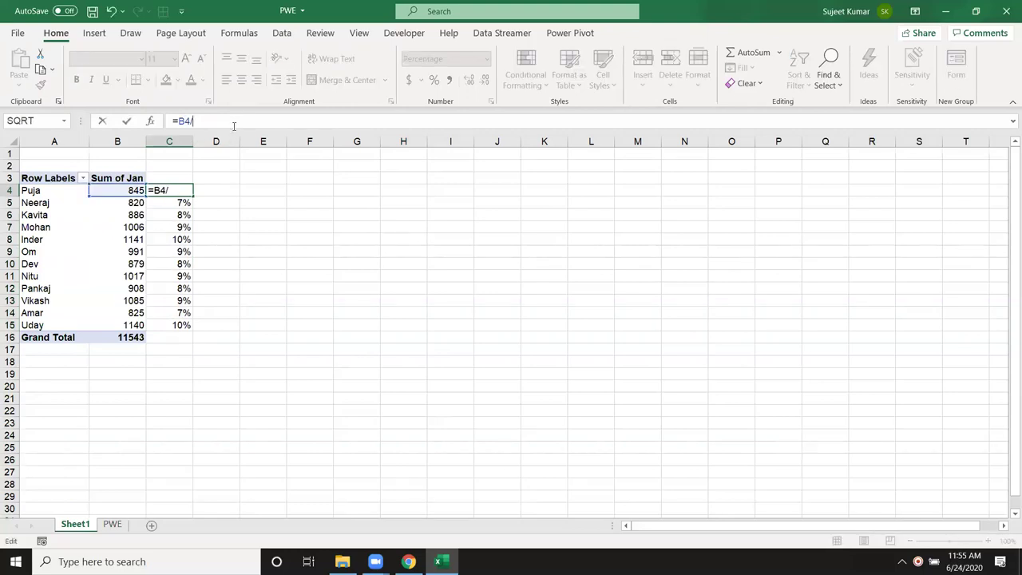
pyautogui.write('b6')
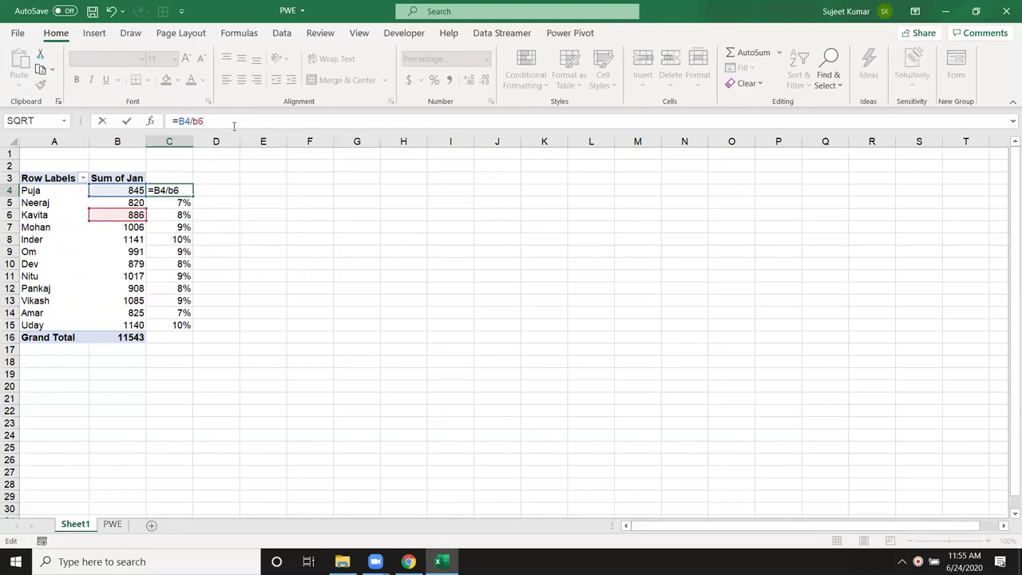
pyautogui.press('BackSpace')
pyautogui.write('16')
pyautogui.press('Return')
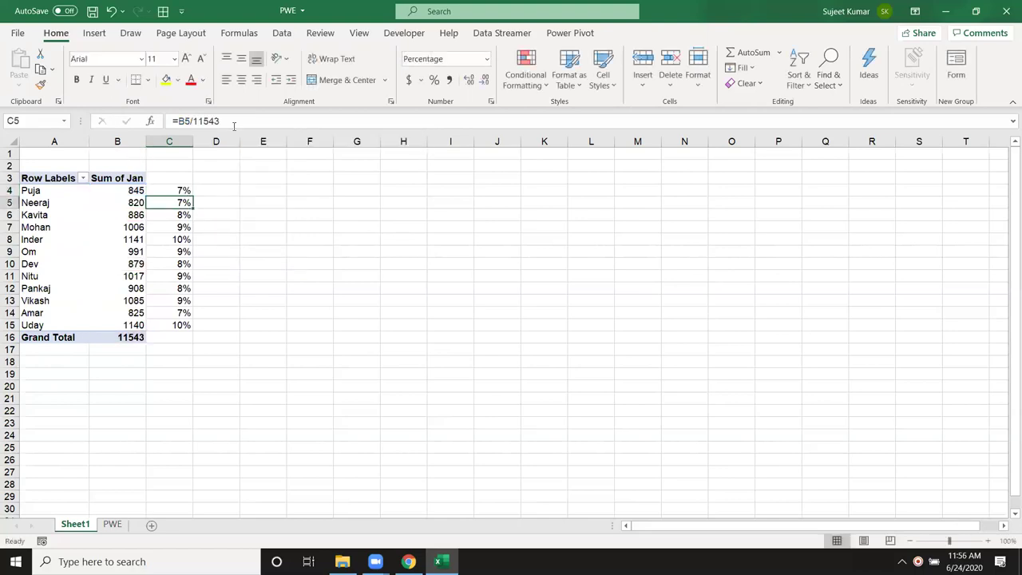
# Make C4's divisor the absolute reference $B$16.
pyautogui.click(186, 192)
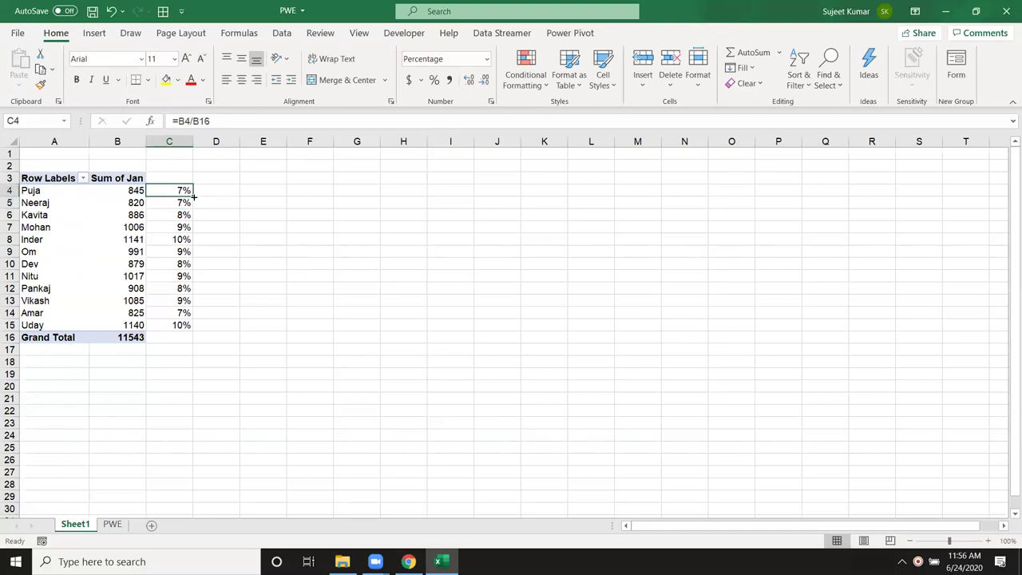
pyautogui.click(203, 120)
pyautogui.press('F4')
pyautogui.press('Return')
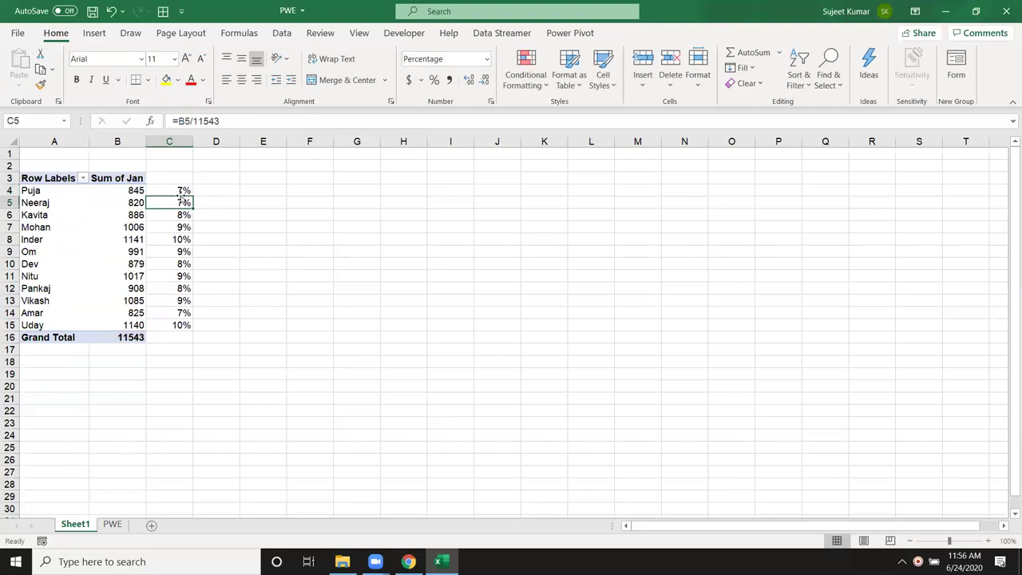
pyautogui.click(121, 337)
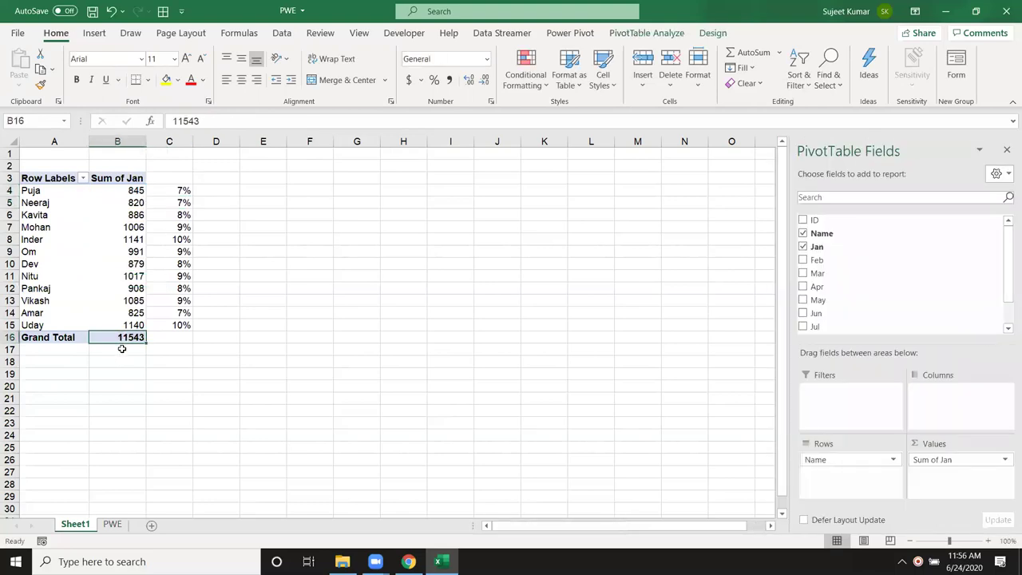
# Add the Feb field to the PivotTable, accepting the replace-cells prompt.
pyautogui.click(121, 349)
pyautogui.click(126, 337)
pyautogui.click(120, 325)
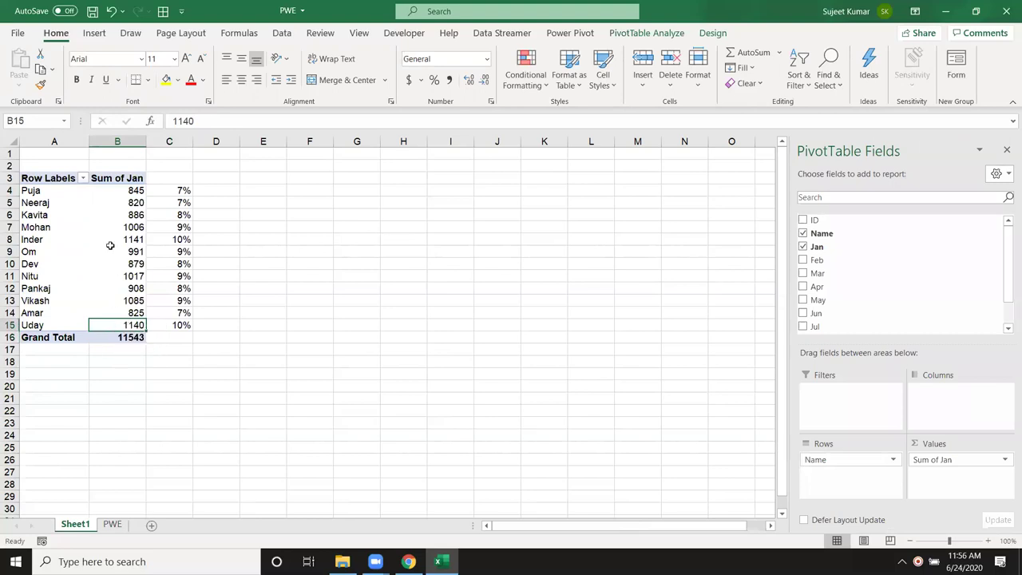
pyautogui.moveTo(816, 260)
pyautogui.mouseDown()
pyautogui.moveTo(912, 399)
pyautogui.moveTo(918, 471)
pyautogui.mouseUp()
pyautogui.click(489, 317)
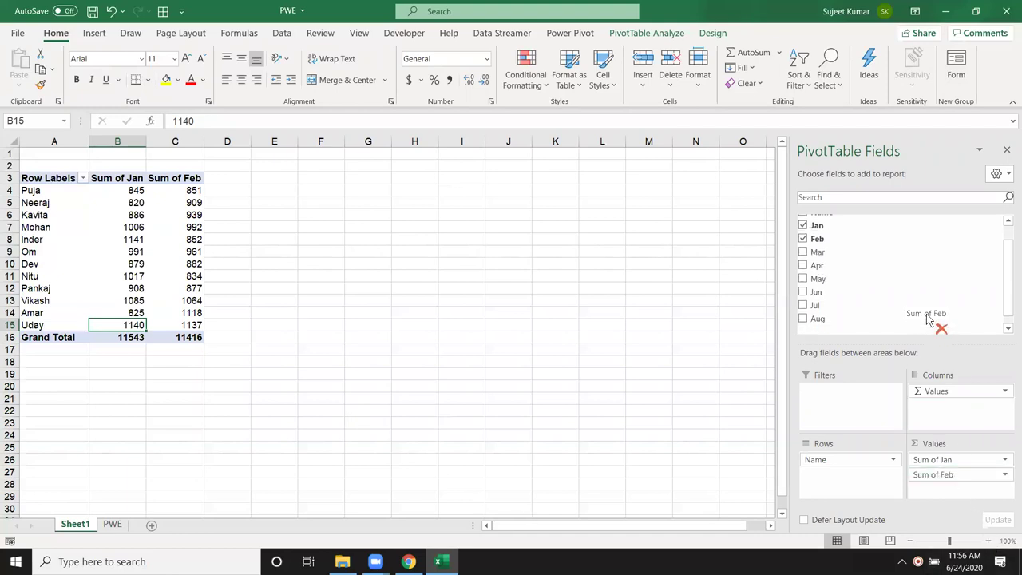
# Remove Sum of Feb from Values, leaving names with Sum of Jan only.
pyautogui.moveTo(957, 477); pyautogui.dragTo(922, 302)
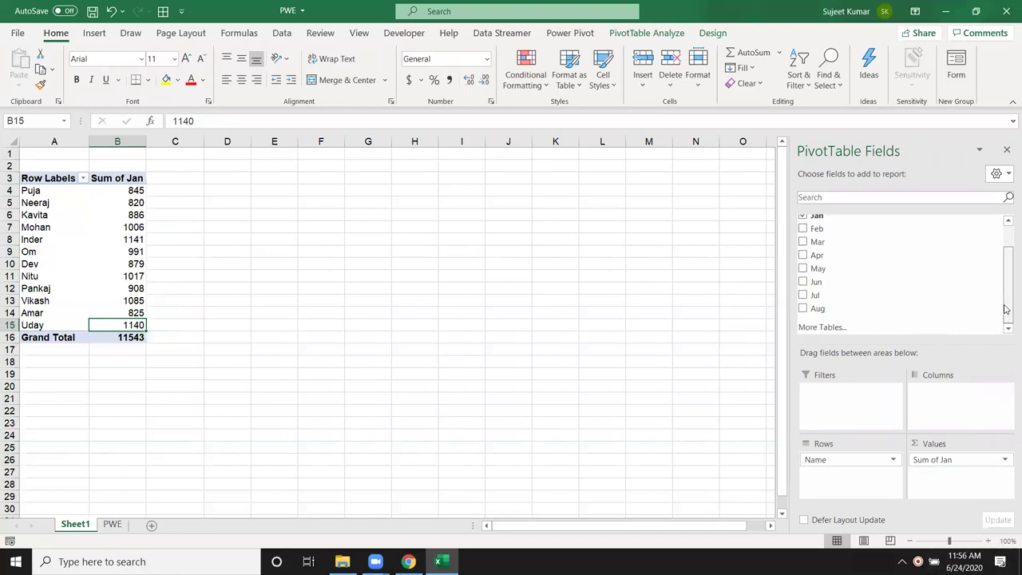
pyautogui.moveTo(1006, 318); pyautogui.dragTo(1006, 287)
pyautogui.moveTo(109, 192); pyautogui.dragTo(99, 301)
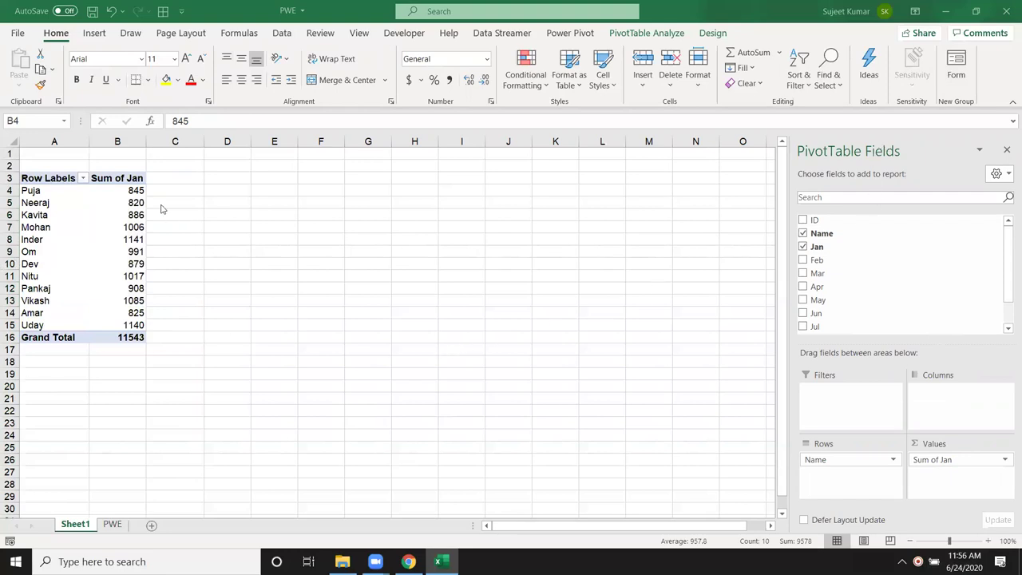
pyautogui.click(56, 193)
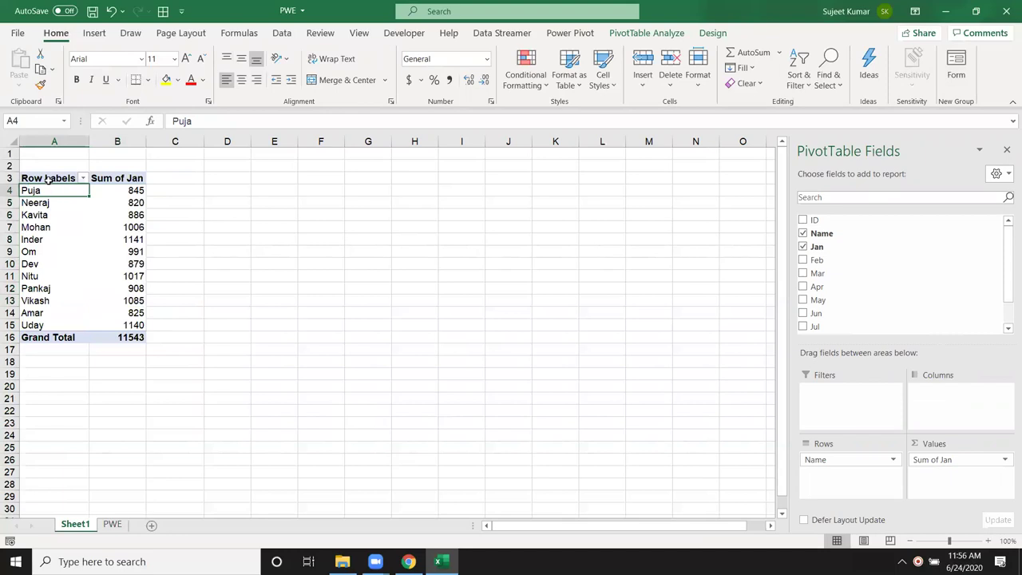
pyautogui.moveTo(135, 300)
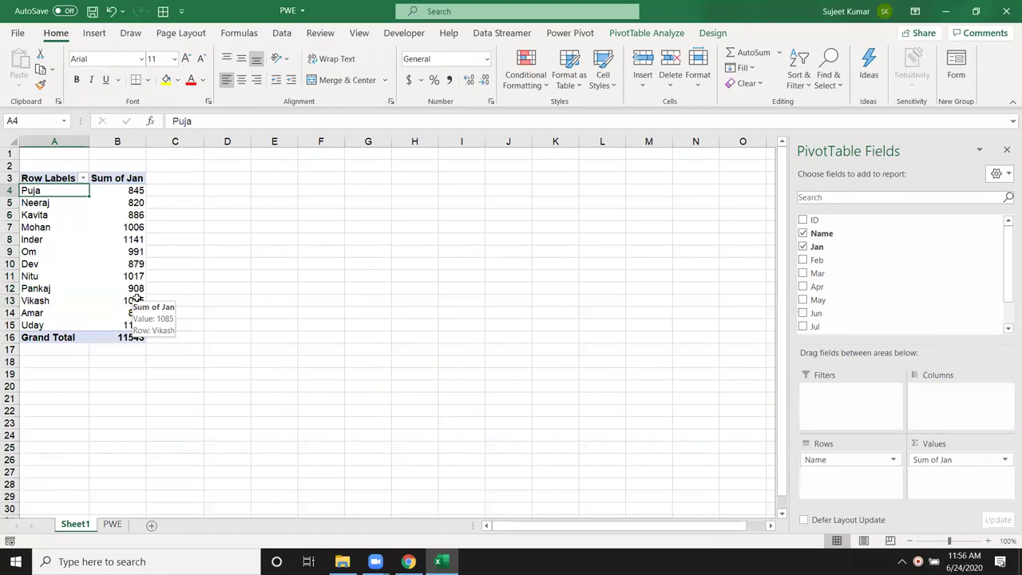
# Open Sum of Jan's Value Field Settings and browse Show Values As, keeping No Calculation.
pyautogui.click(1005, 463)
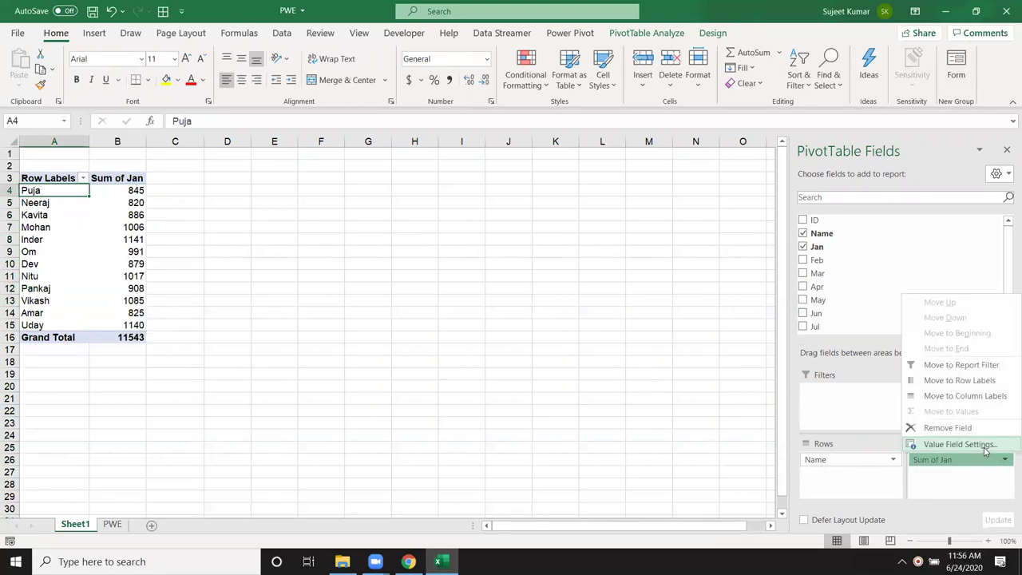
pyautogui.click(986, 445)
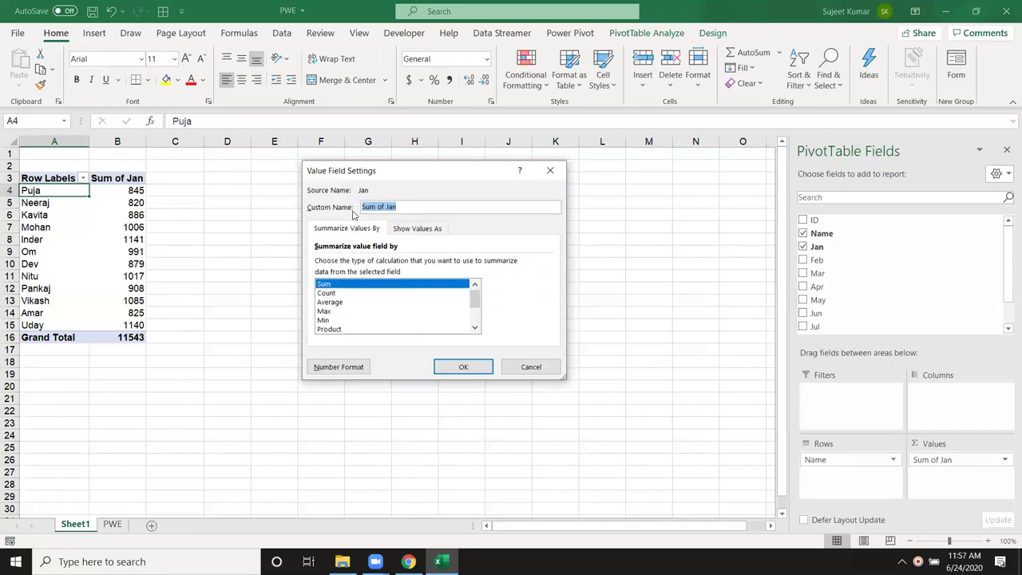
pyautogui.click(404, 233)
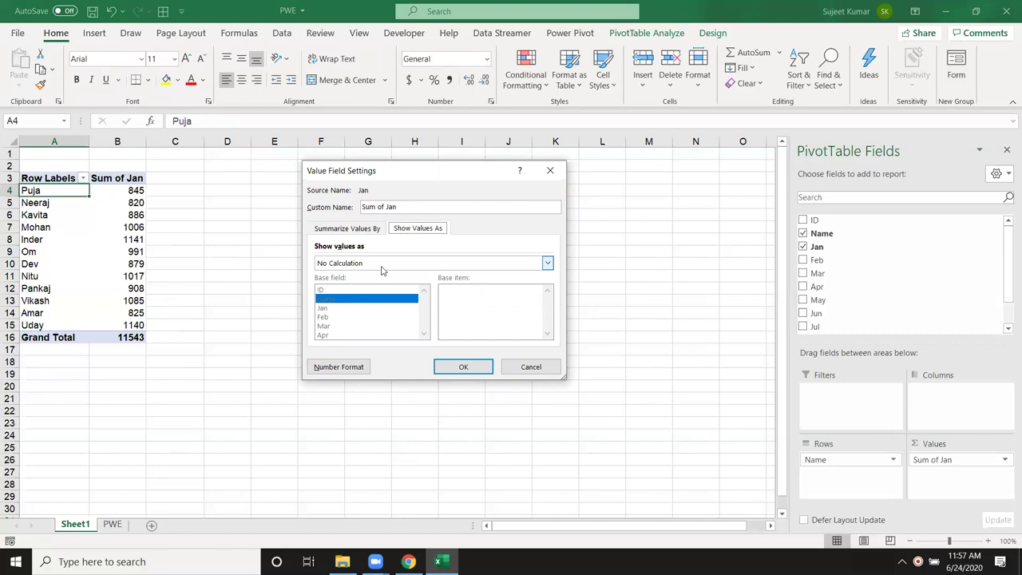
pyautogui.click(382, 263)
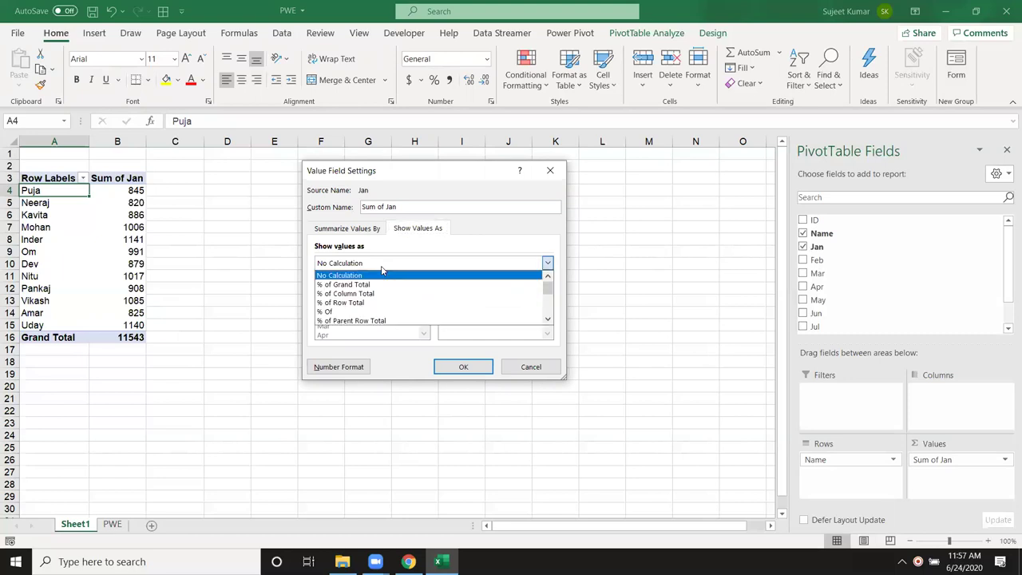
pyautogui.press('Down')
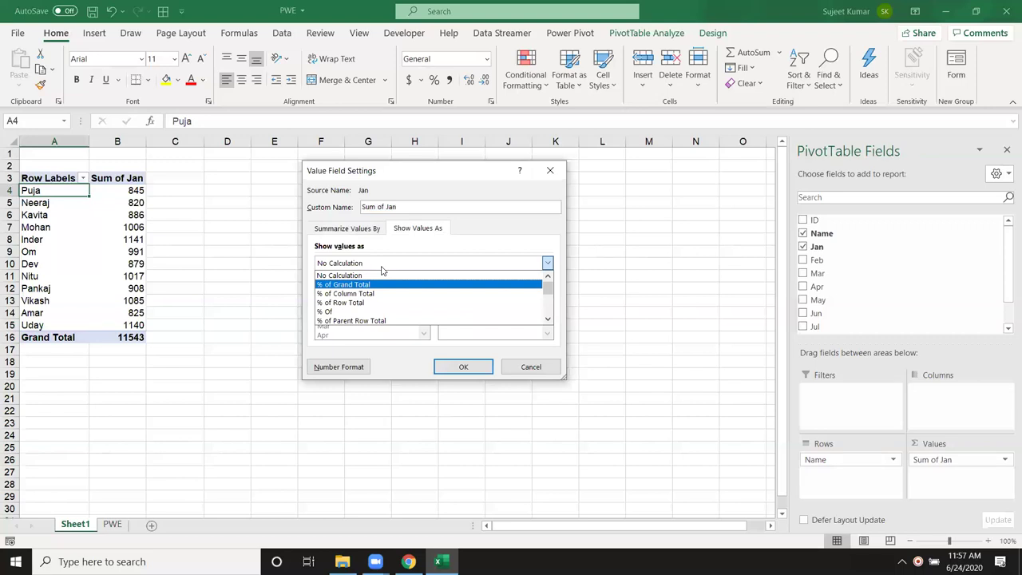
pyautogui.press('Down')
pyautogui.press('Down')
pyautogui.press('Up')
pyautogui.press('Up')
pyautogui.press('Up')
pyautogui.press('Return')
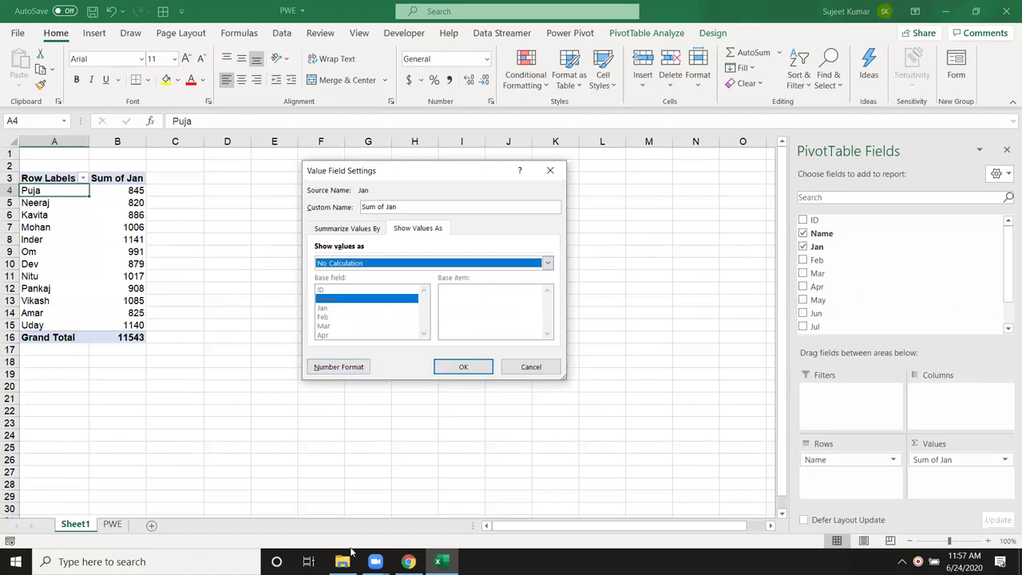
# Cancel the field settings and, on the PWE sheet, enter then clear a Month heading in K1.
pyautogui.click(531, 367)
pyautogui.click(113, 524)
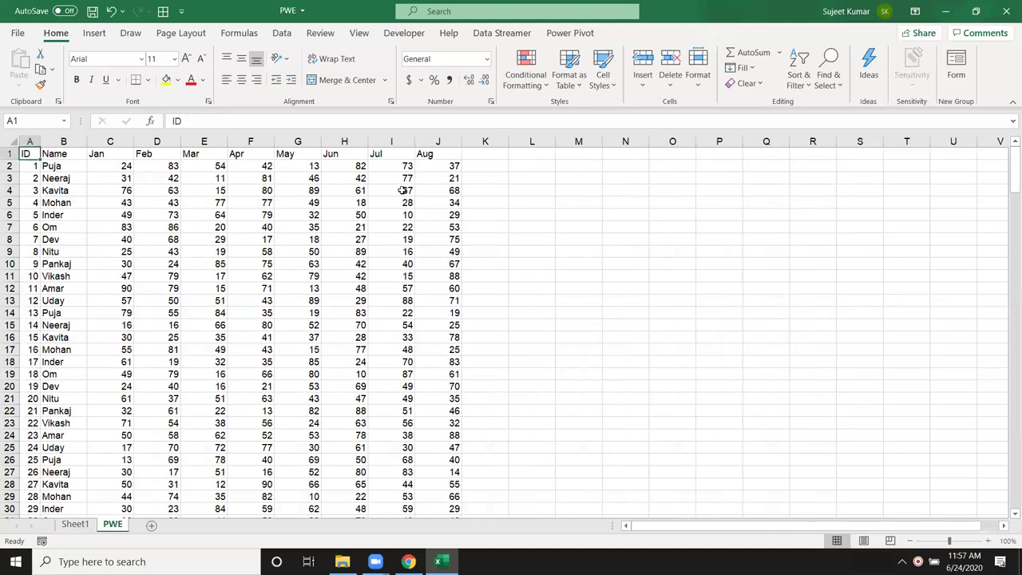
pyautogui.click(476, 152)
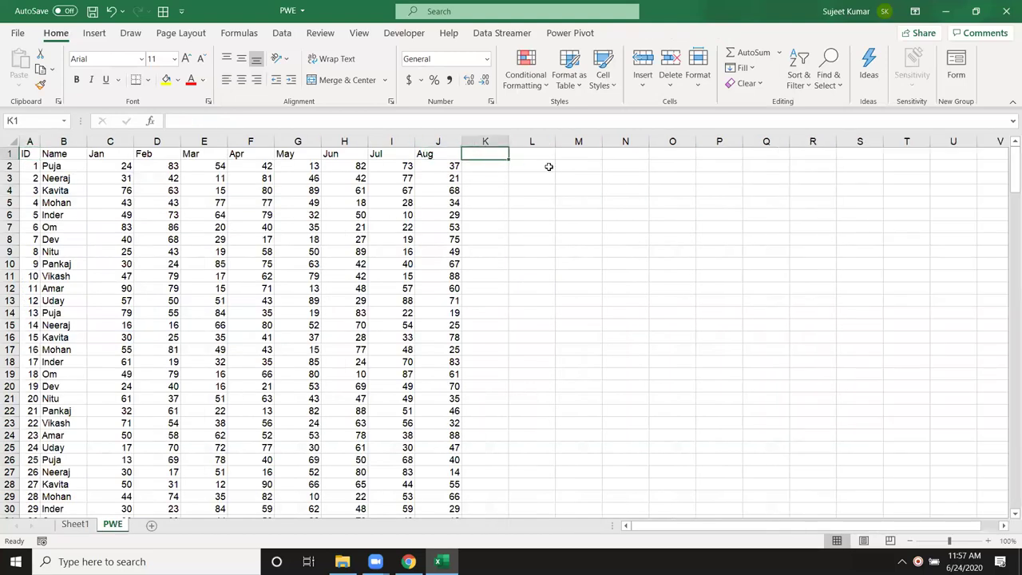
pyautogui.write('Month')
pyautogui.press('Return')
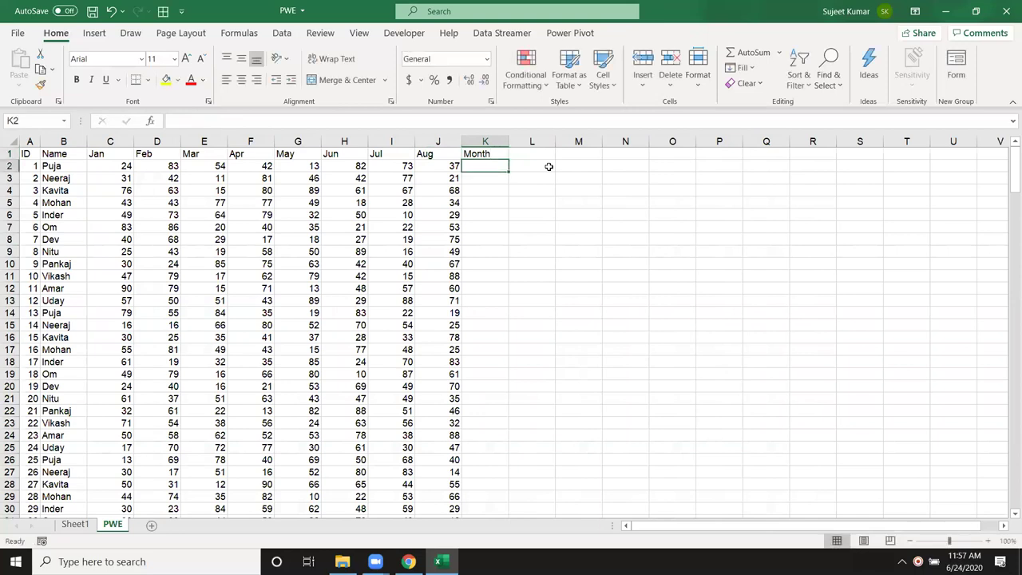
pyautogui.press('Up')
pyautogui.press('Delete')
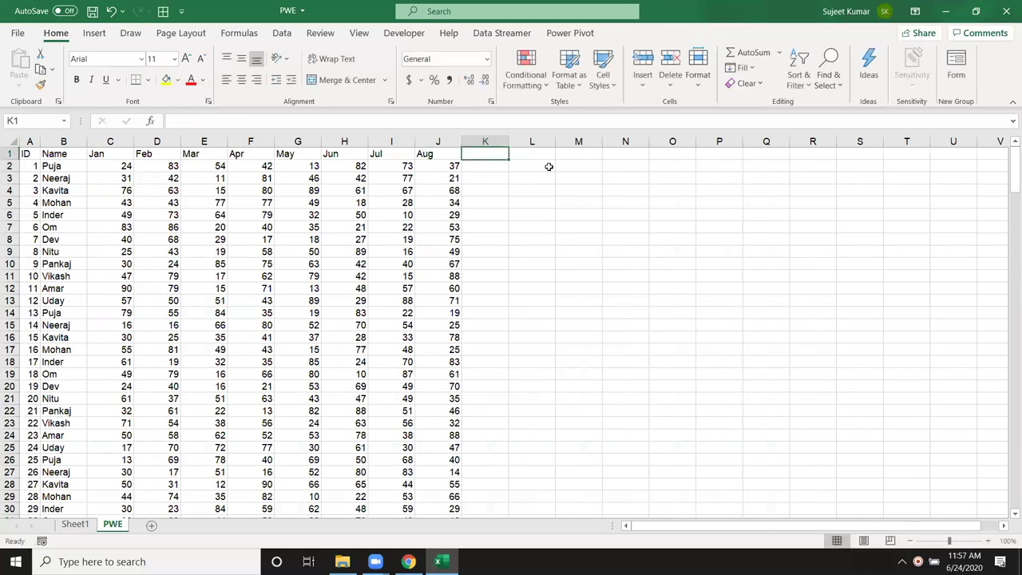
# Type City in K1 and Pune in K2, select down column K, then return to Sheet1.
pyautogui.write('City')
pyautogui.press('Return')
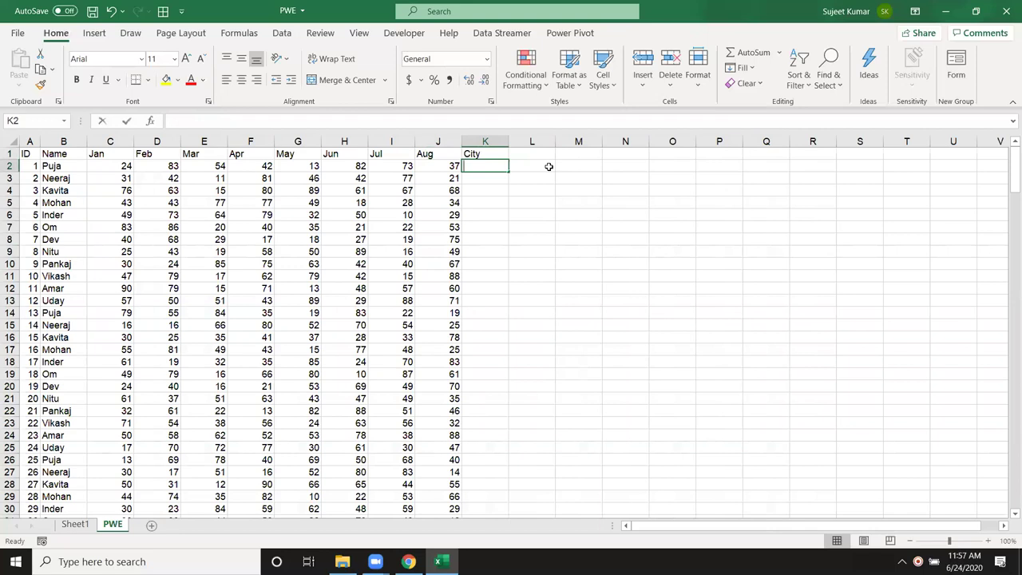
pyautogui.write('Pune')
pyautogui.click(502, 215)
pyautogui.click(501, 158)
pyautogui.click(503, 168)
pyautogui.hotkey('ctrl', 'shift', 'Down')
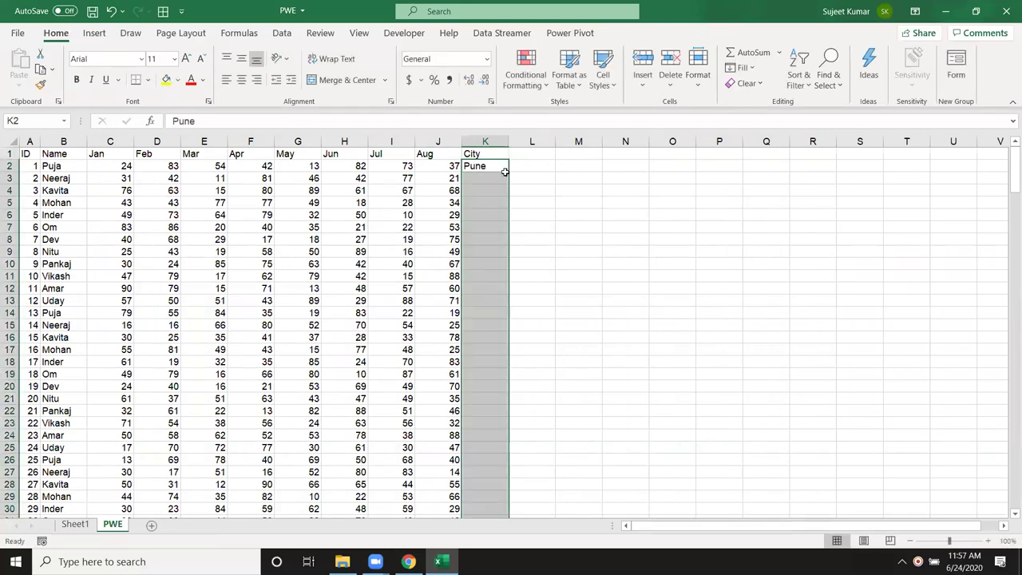
pyautogui.click(80, 525)
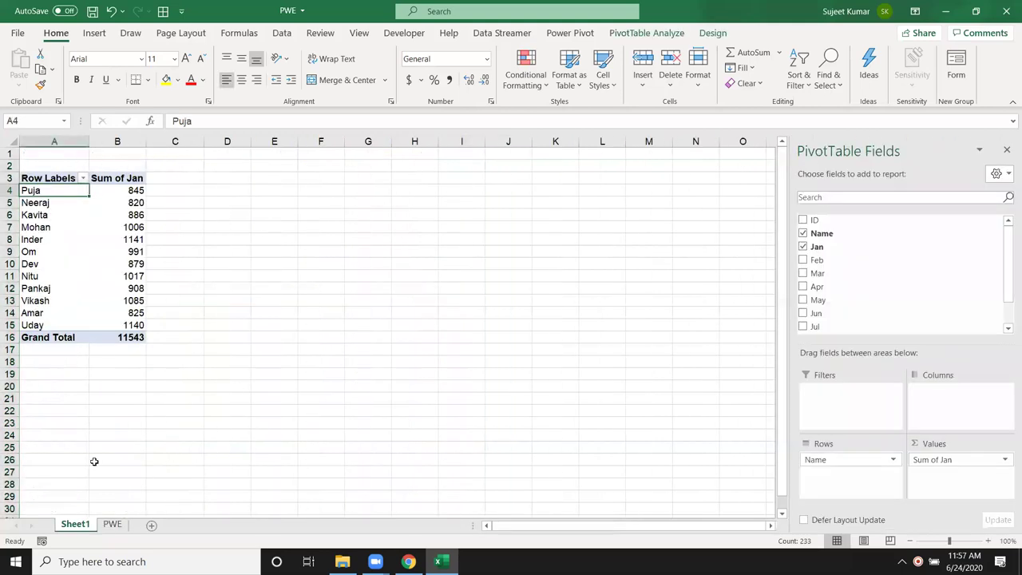
# Change the PivotTable's data source to PWE!$A$1:$K$234 to include the City column.
pyautogui.click(79, 242)
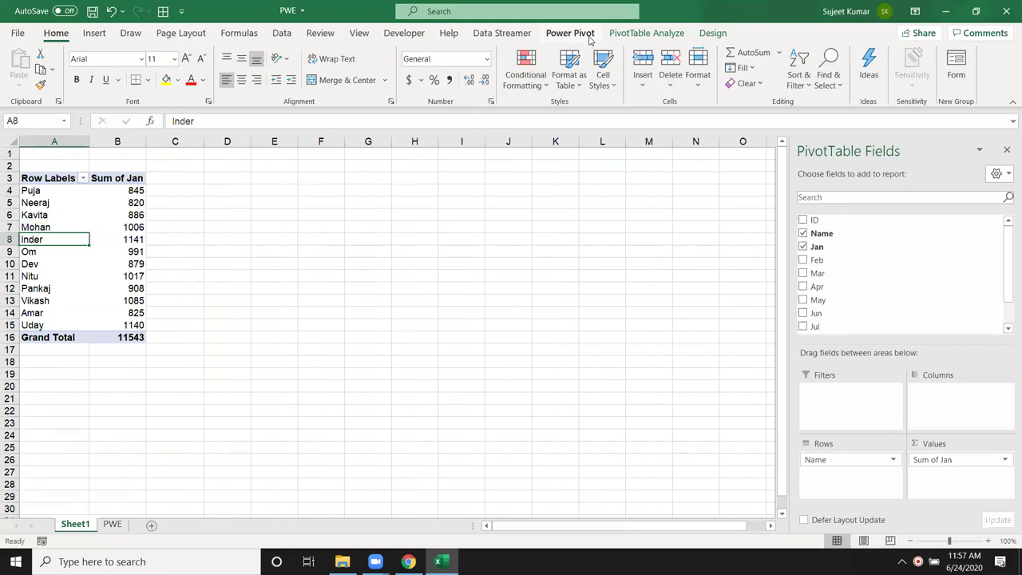
pyautogui.click(618, 36)
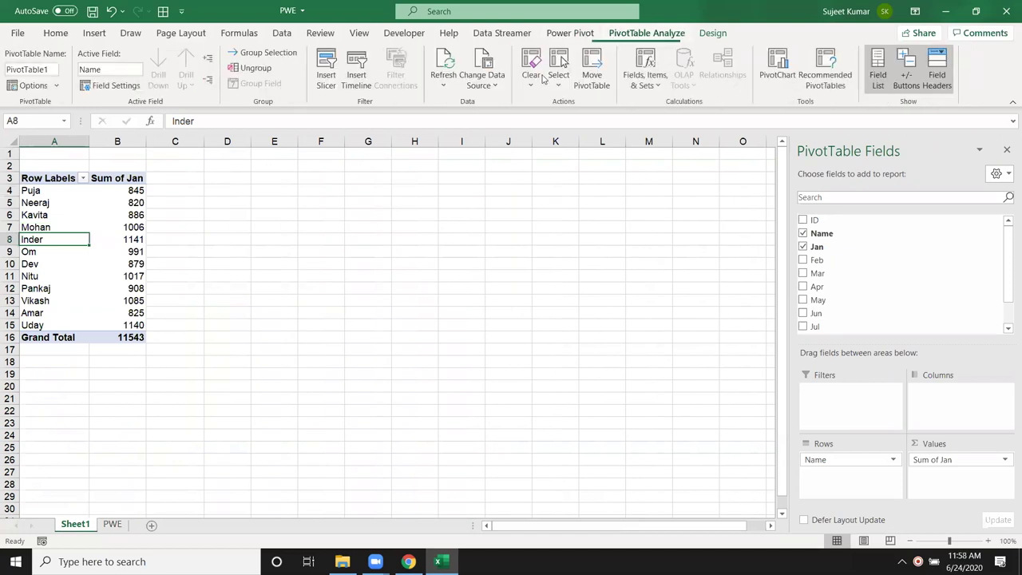
pyautogui.click(482, 83)
pyautogui.click(519, 103)
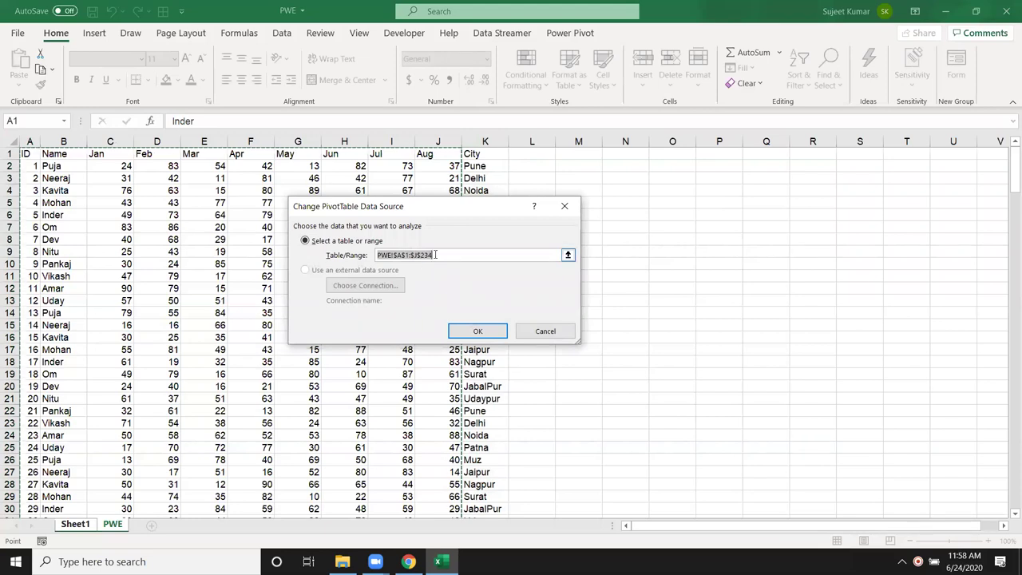
pyautogui.click(418, 255)
pyautogui.click(30, 154)
pyautogui.hotkey('ctrl', 'shift', 'Right')
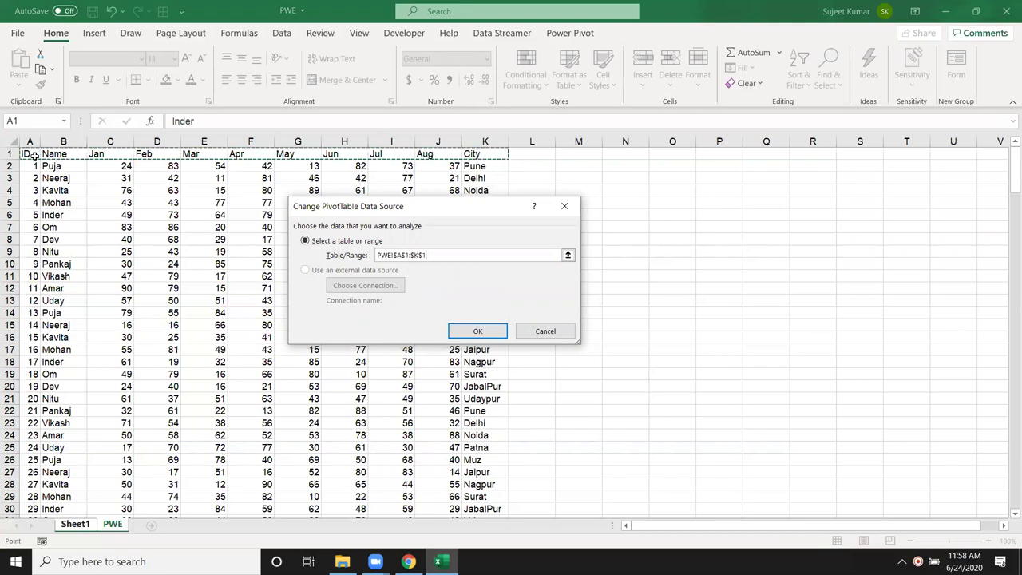
pyautogui.hotkey('ctrl', 'shift', 'Down')
pyautogui.click(488, 333)
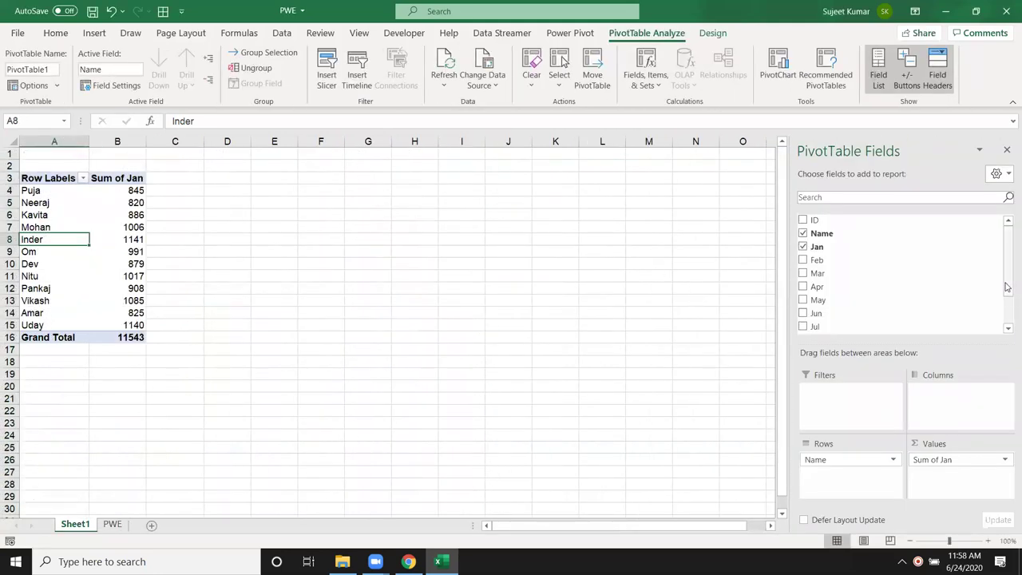
# Put City in Columns and check the per-city, per-name and overall 11543 grand totals.
pyautogui.moveTo(1008, 287); pyautogui.dragTo(1007, 313)
pyautogui.moveTo(816, 308); pyautogui.dragTo(930, 407)
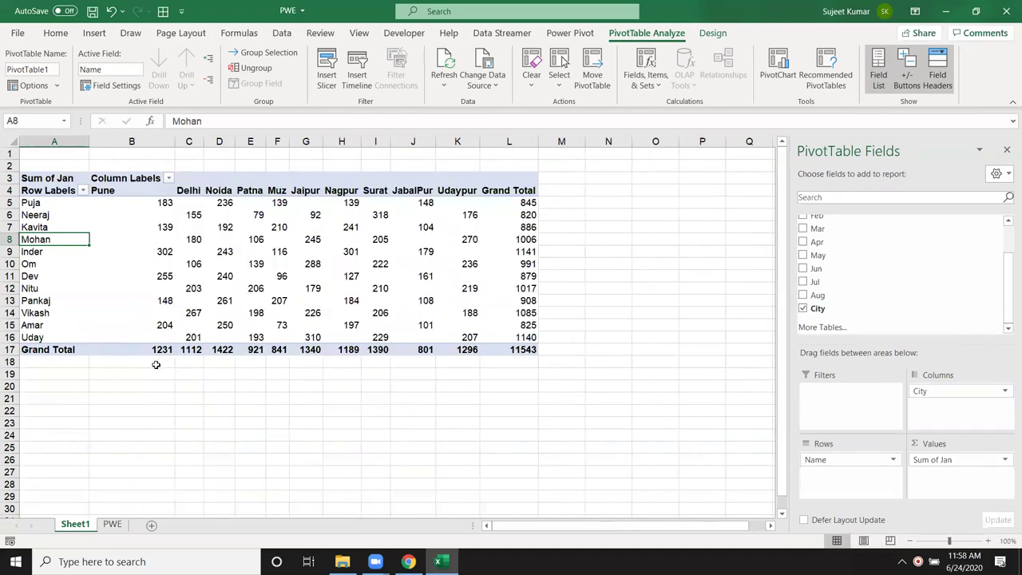
pyautogui.moveTo(144, 351); pyautogui.dragTo(459, 351)
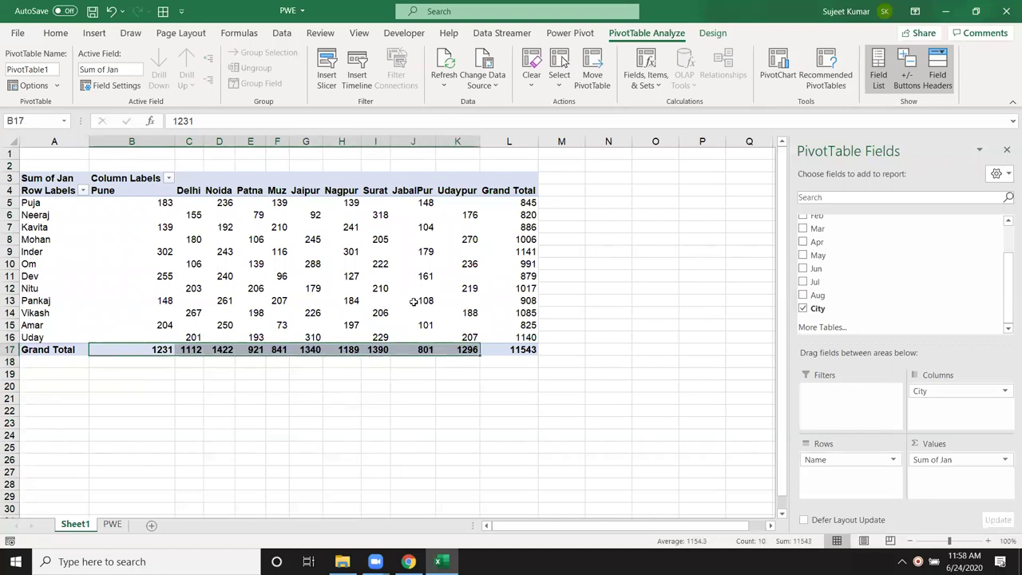
pyautogui.moveTo(524, 204); pyautogui.dragTo(529, 327)
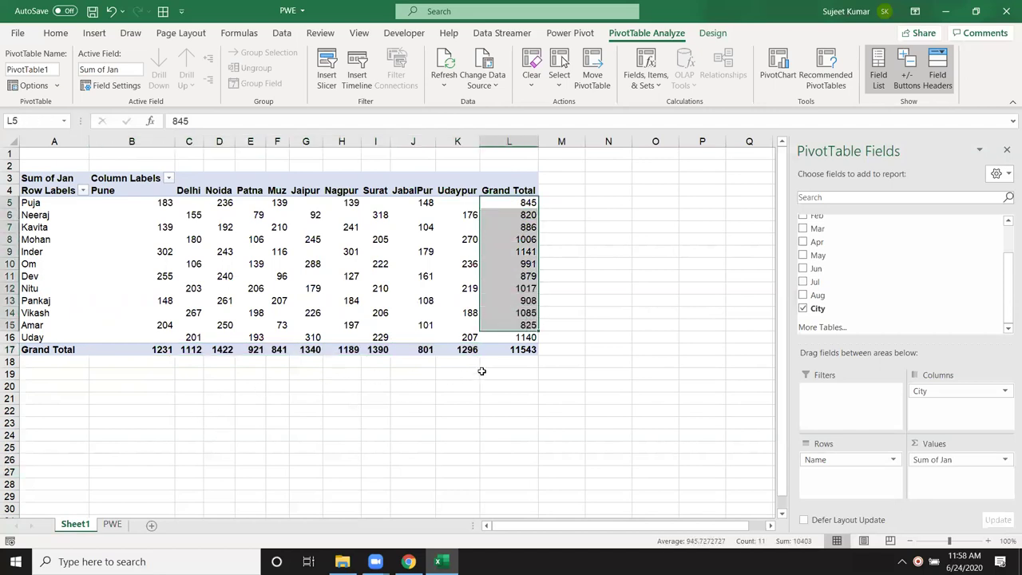
pyautogui.click(508, 350)
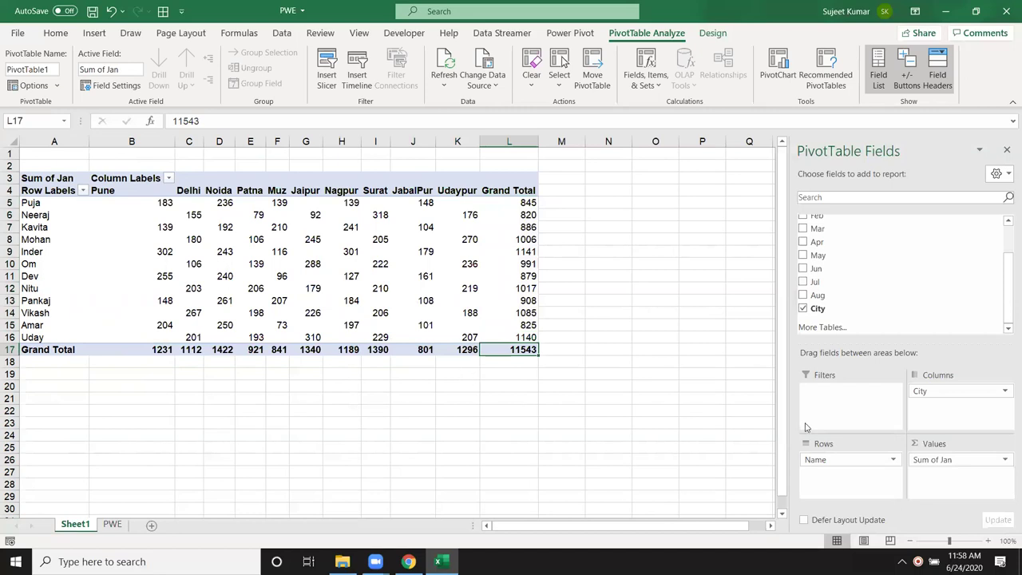
# Move City from Columns to the Filters area and select the Sum of Jan values.
pyautogui.moveTo(958, 391); pyautogui.dragTo(846, 395)
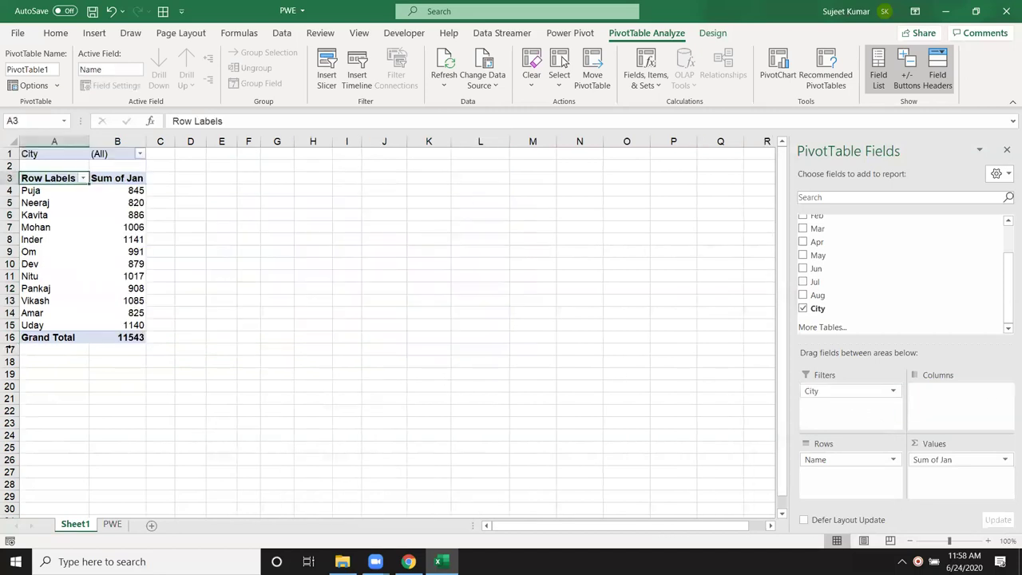
pyautogui.click(108, 268)
pyautogui.click(112, 337)
pyautogui.moveTo(112, 337); pyautogui.dragTo(119, 192)
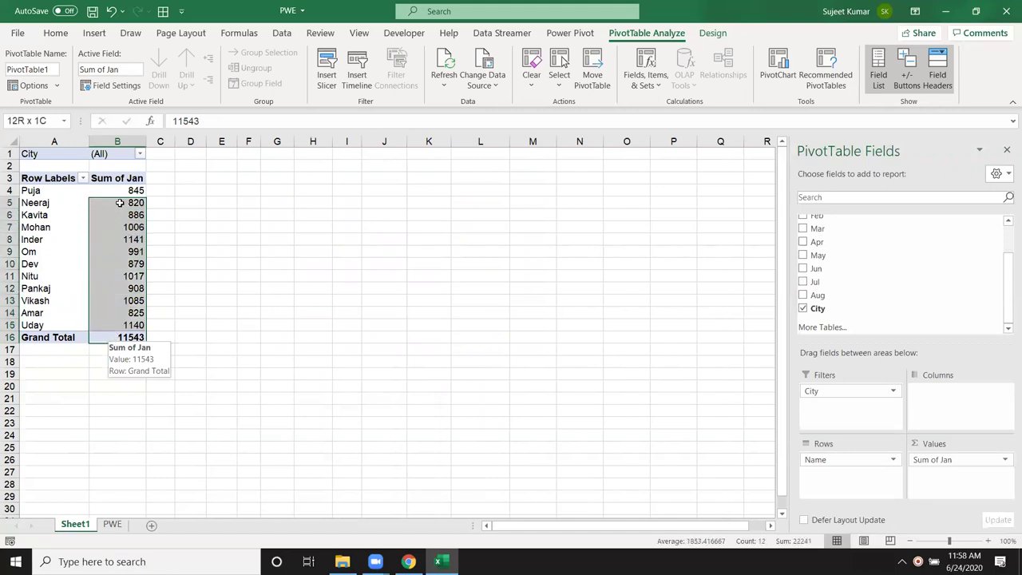
# Show Sum of Jan values as % of Column Total.
pyautogui.click(1003, 459)
pyautogui.click(988, 449)
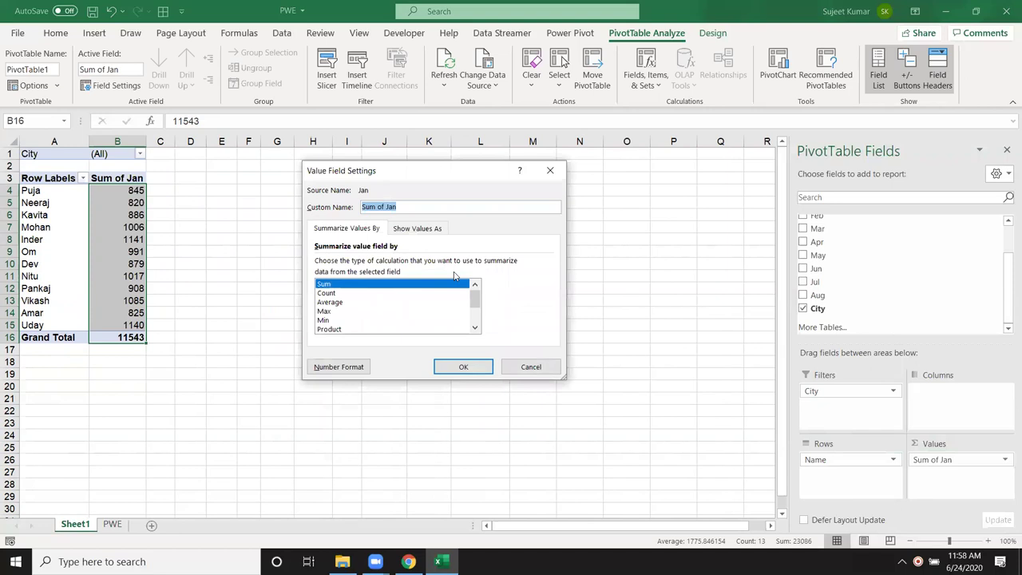
pyautogui.click(406, 232)
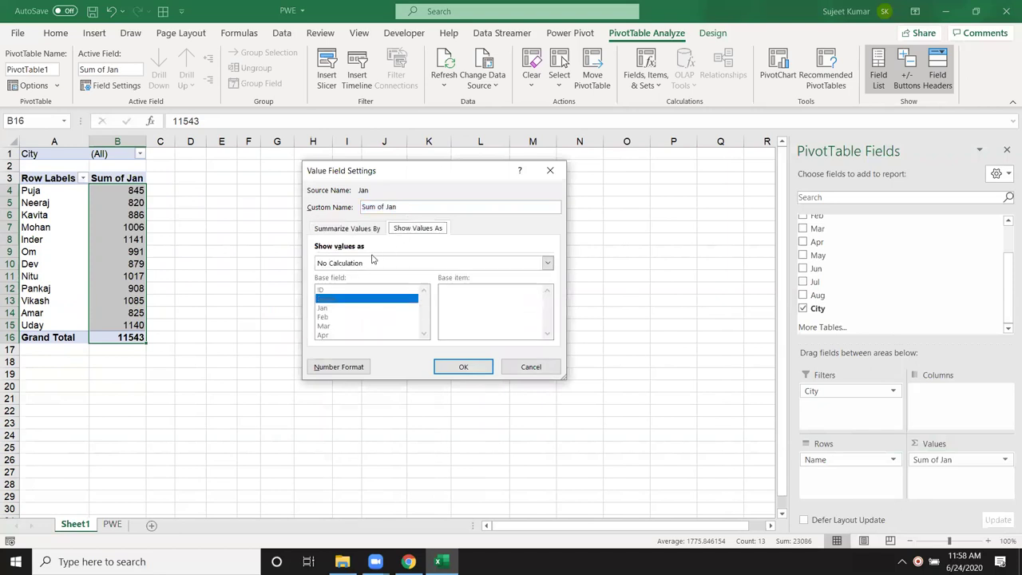
pyautogui.click(374, 261)
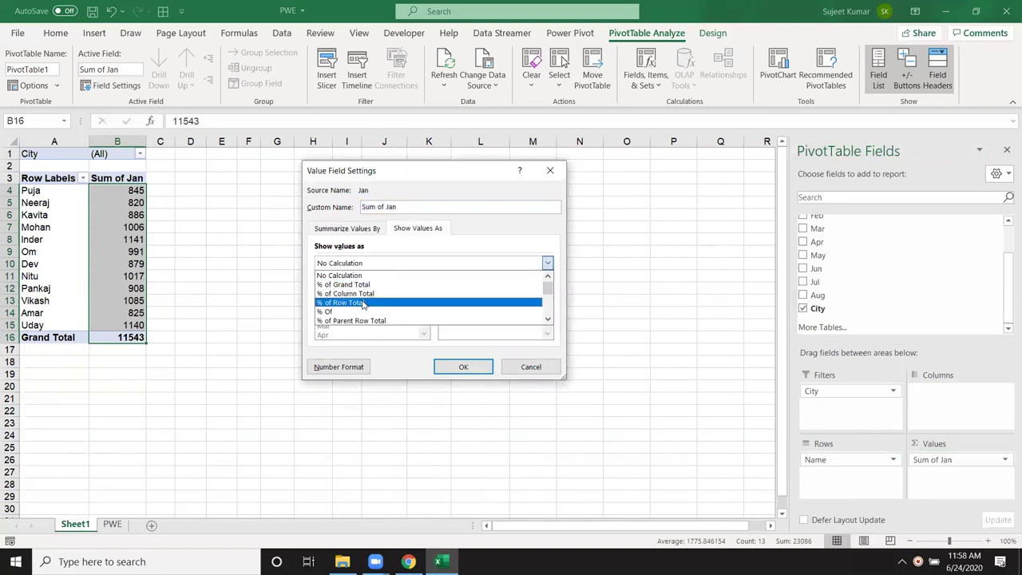
pyautogui.click(359, 293)
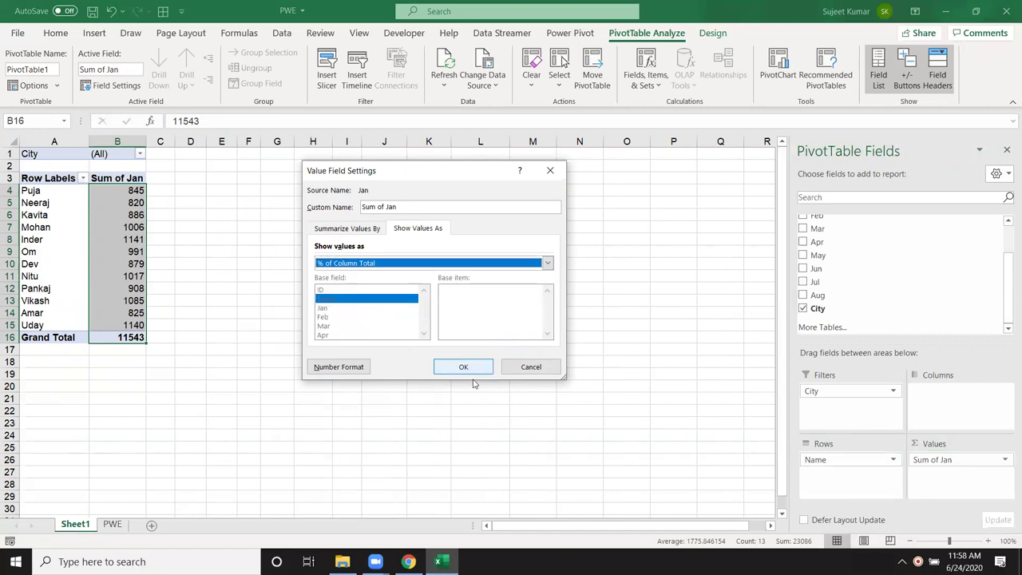
pyautogui.click(463, 367)
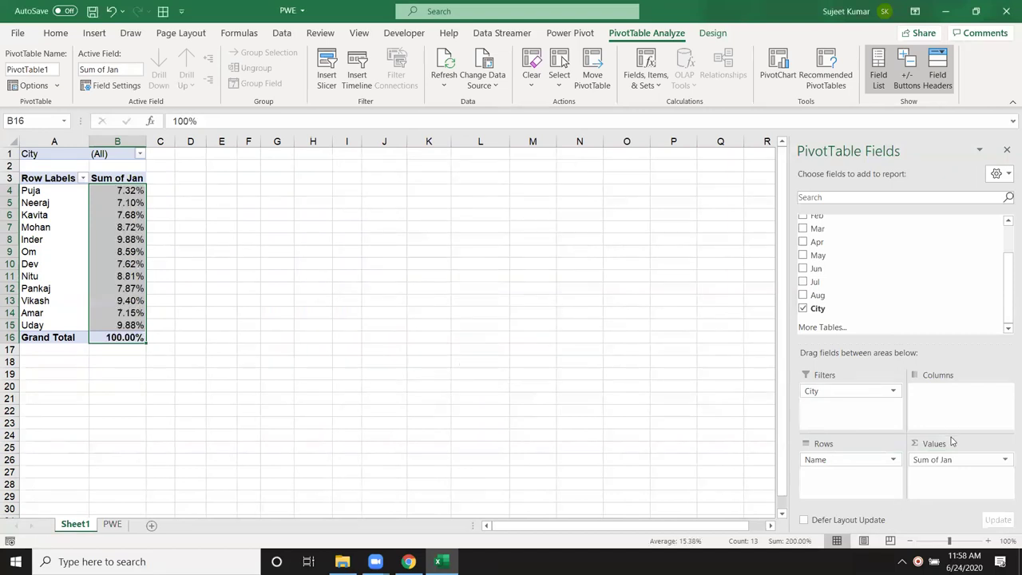
# Change Sum of Jan to % of Grand Total, so the total reads 100.00%.
pyautogui.click(942, 461)
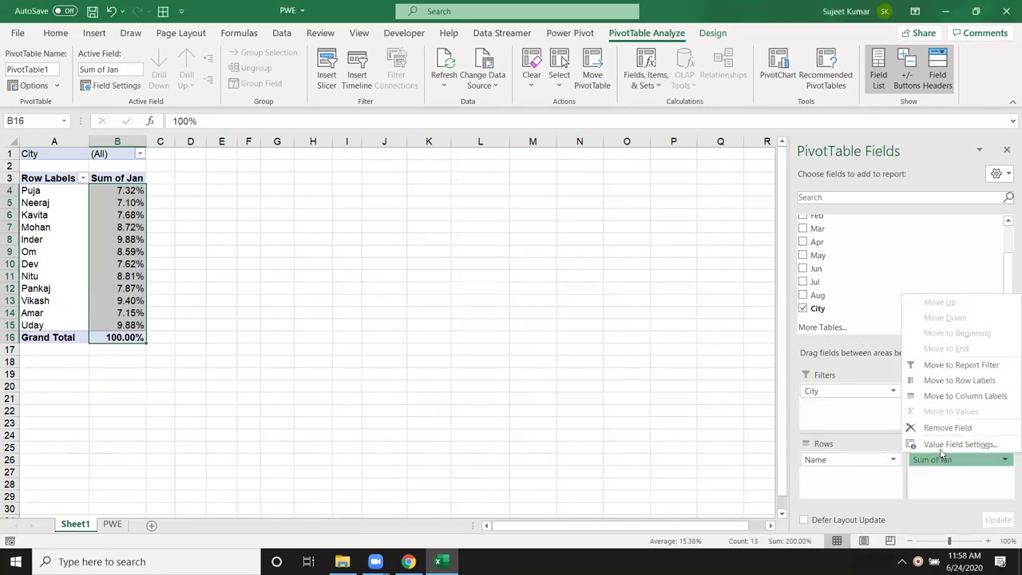
pyautogui.click(949, 444)
pyautogui.click(417, 228)
pyautogui.click(407, 262)
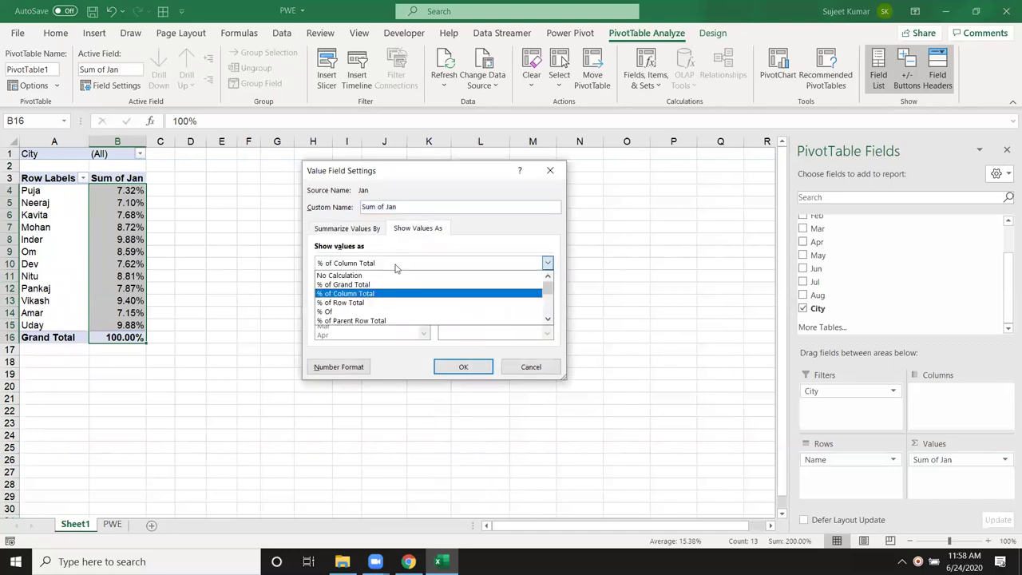
pyautogui.click(390, 285)
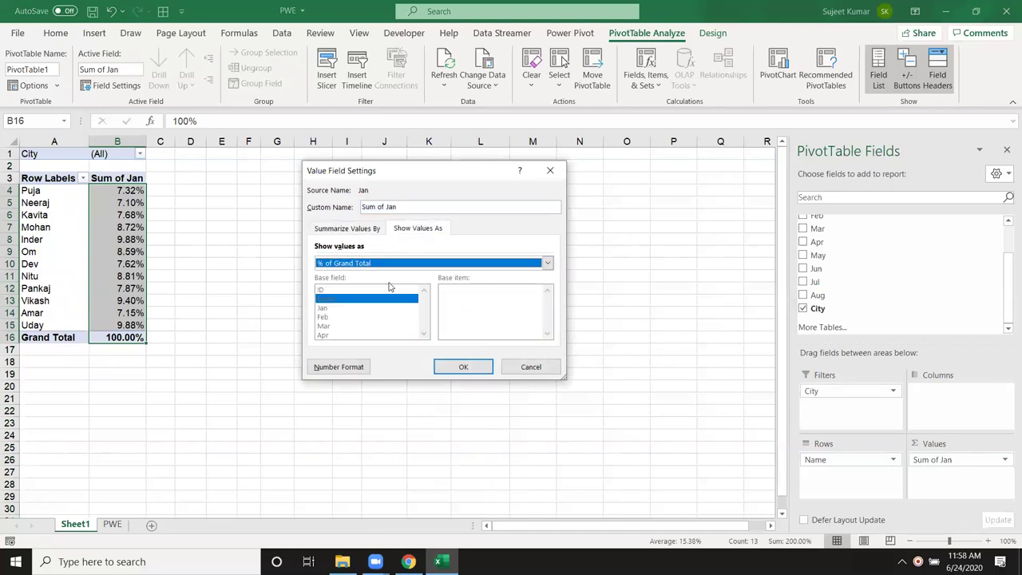
pyautogui.click(478, 368)
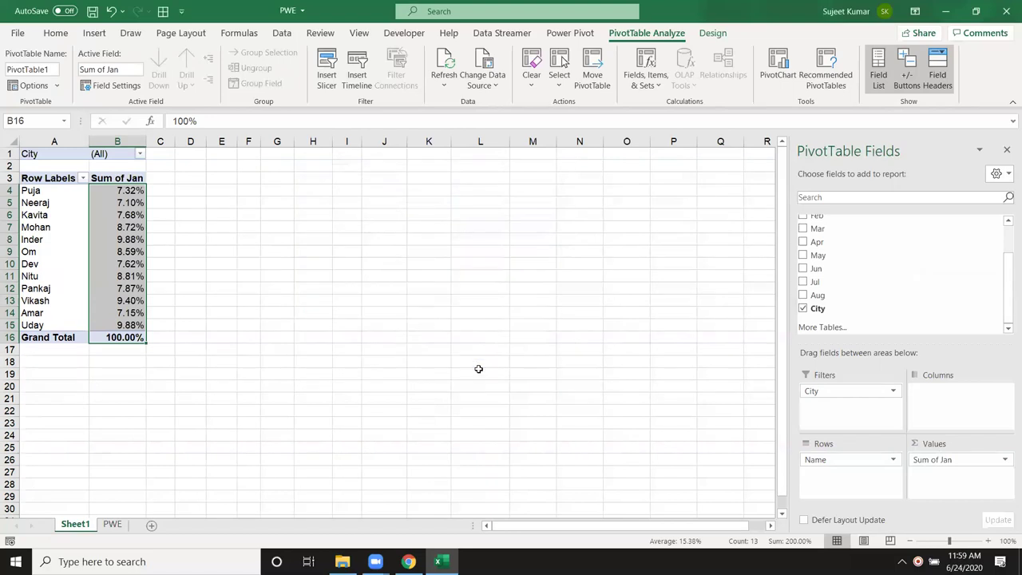
pyautogui.scroll(3, 869, 297)
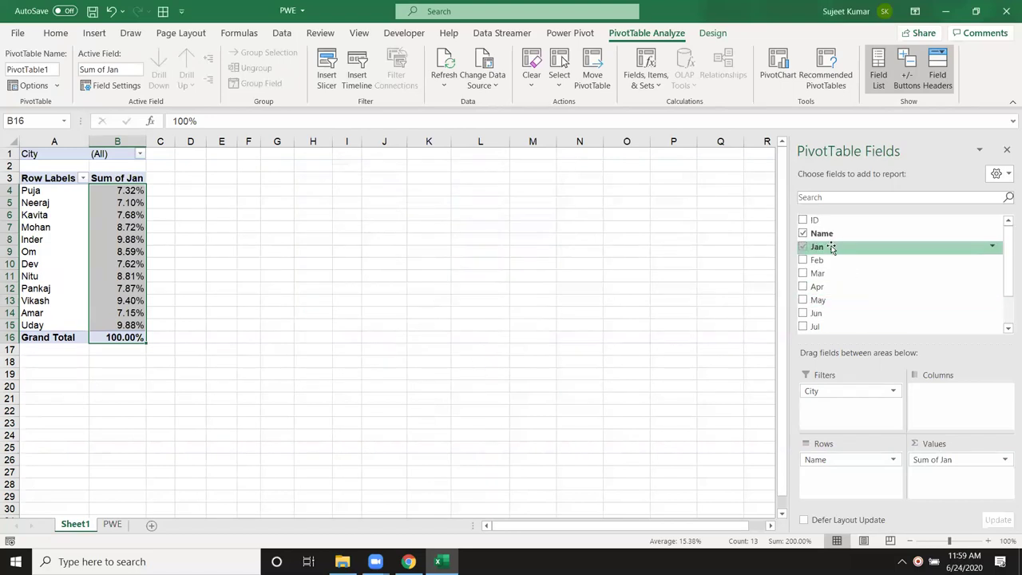
# Add Jan to Values a second time and rename the value headers 'Total' and '%'.
pyautogui.moveTo(830, 248); pyautogui.dragTo(935, 457)
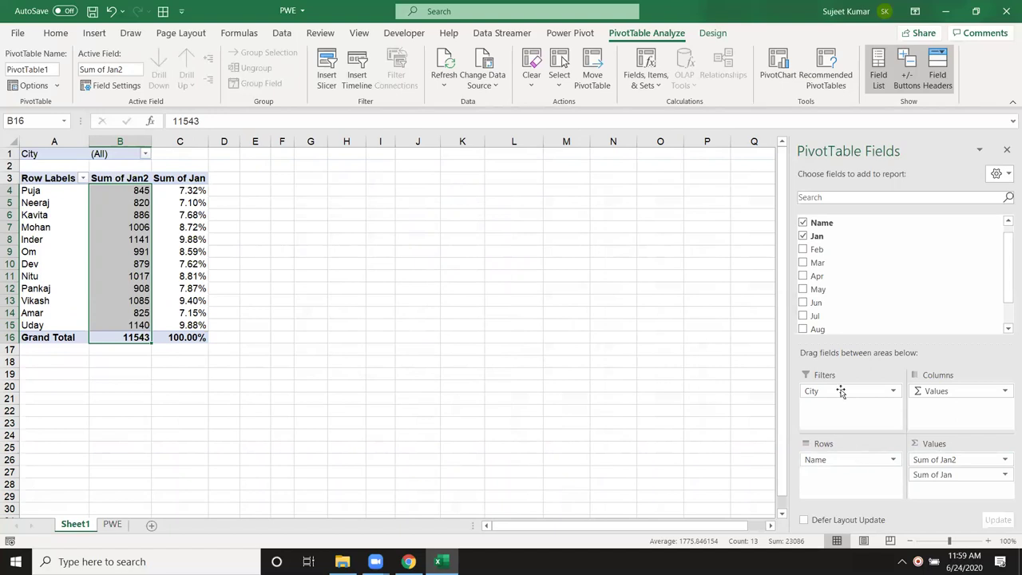
pyautogui.click(135, 175)
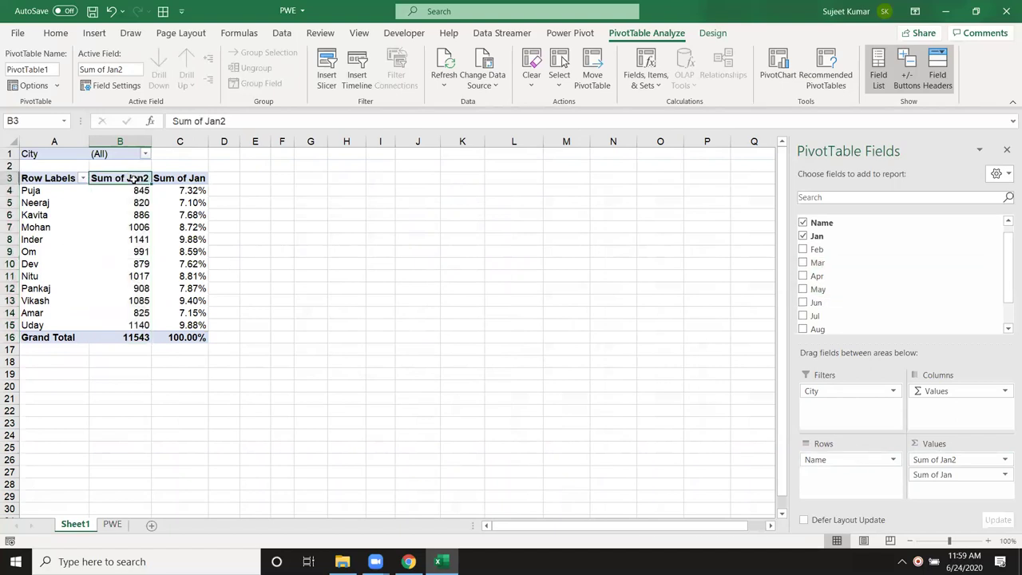
pyautogui.write('Total')
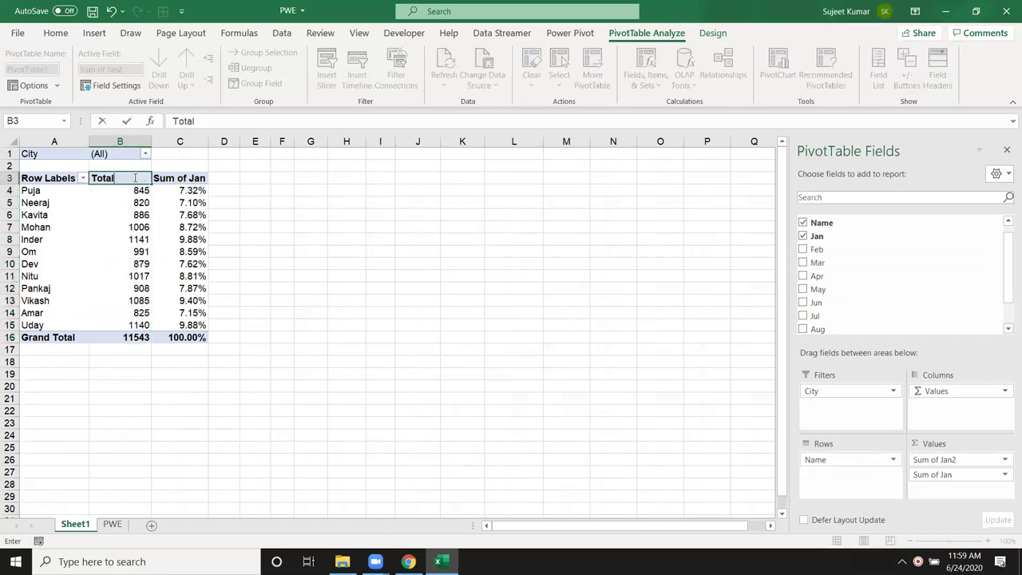
pyautogui.press('Tab')
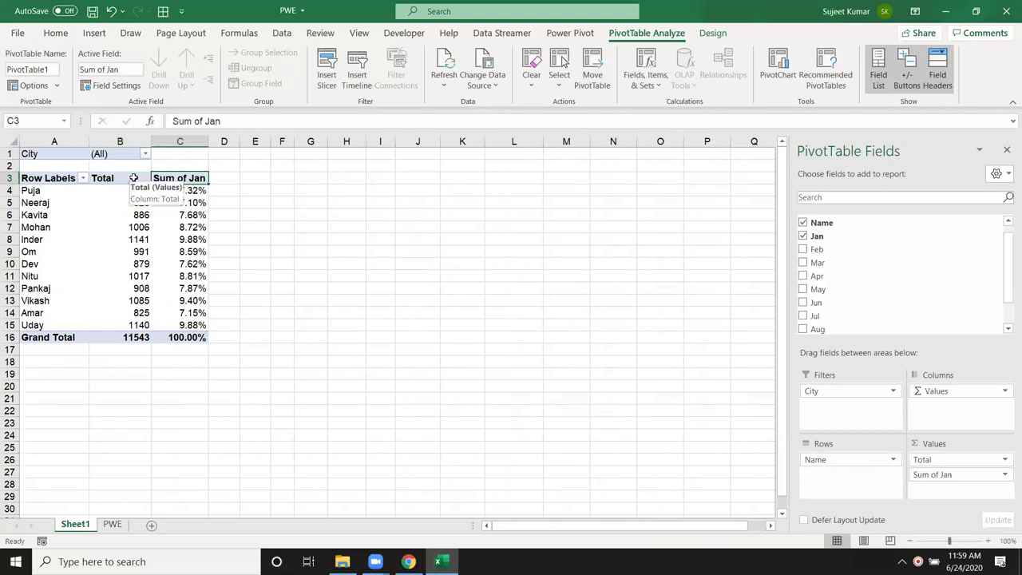
pyautogui.write('%')
pyautogui.press('Return')
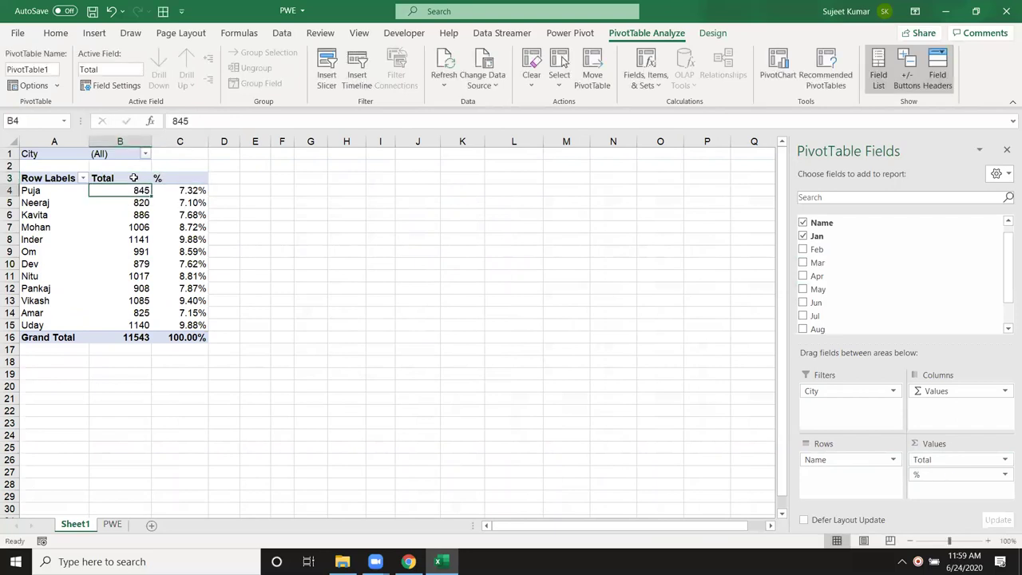
pyautogui.moveTo(183, 251)
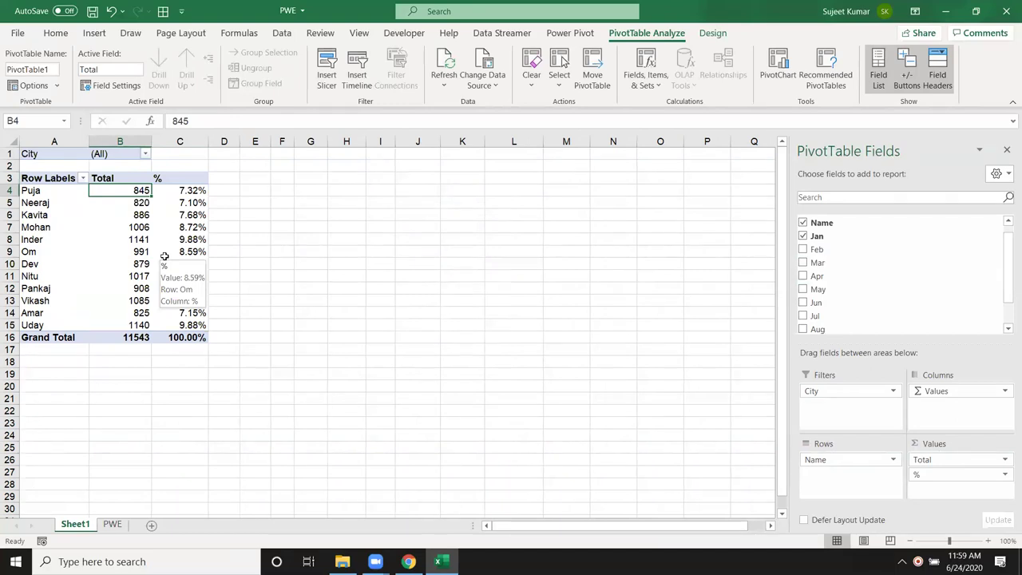
# Remove the Total field from Values and move City from Filters to Columns.
pyautogui.click(938, 477)
pyautogui.click(866, 427)
pyautogui.moveTo(926, 460)
pyautogui.mouseDown()
pyautogui.moveTo(930, 386)
pyautogui.moveTo(918, 375)
pyautogui.mouseUp()
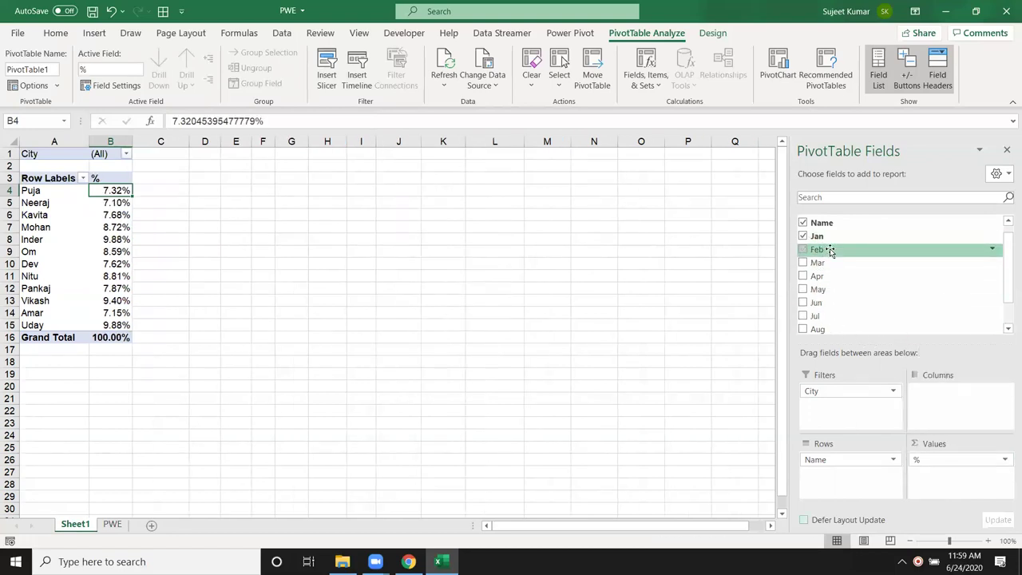
pyautogui.moveTo(846, 390); pyautogui.dragTo(921, 404)
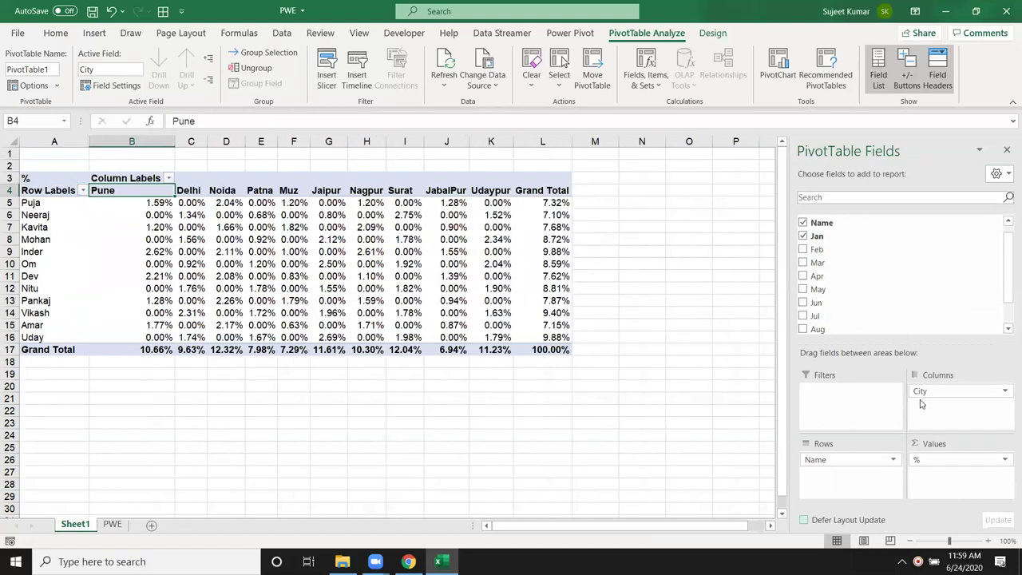
# Set the % field's Show Values As to No Calculation to display raw amounts.
pyautogui.click(553, 352)
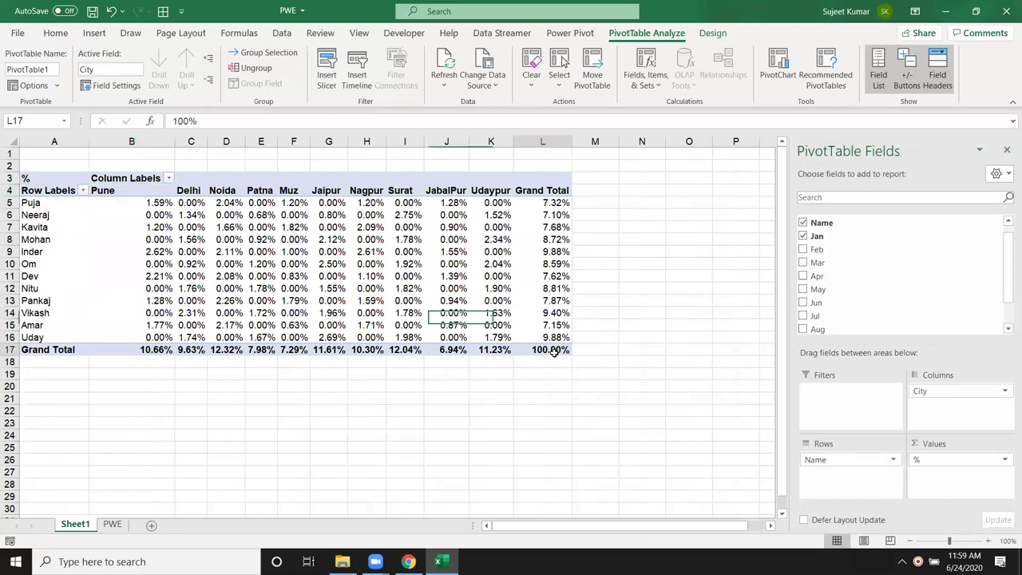
pyautogui.click(969, 459)
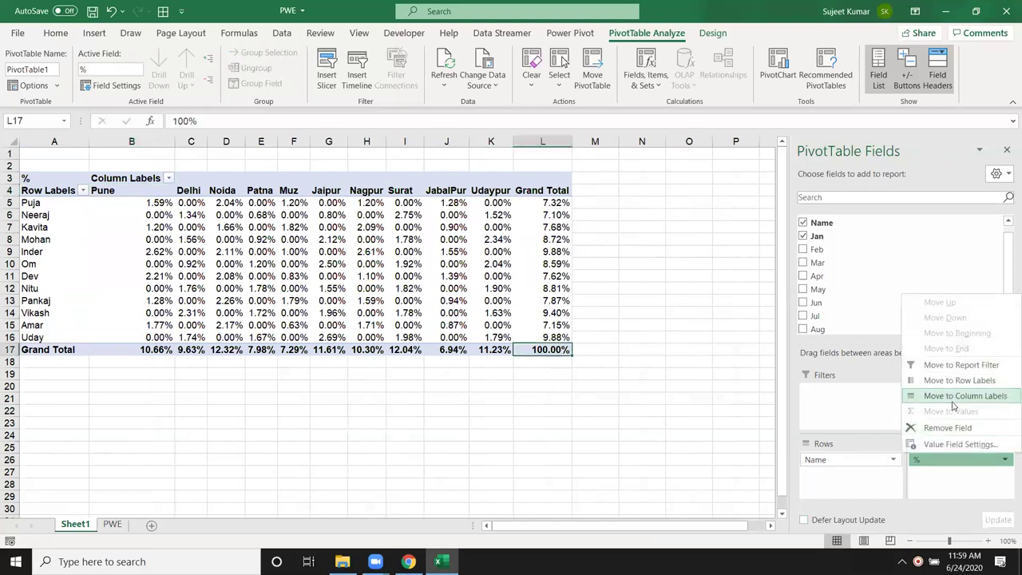
pyautogui.click(960, 444)
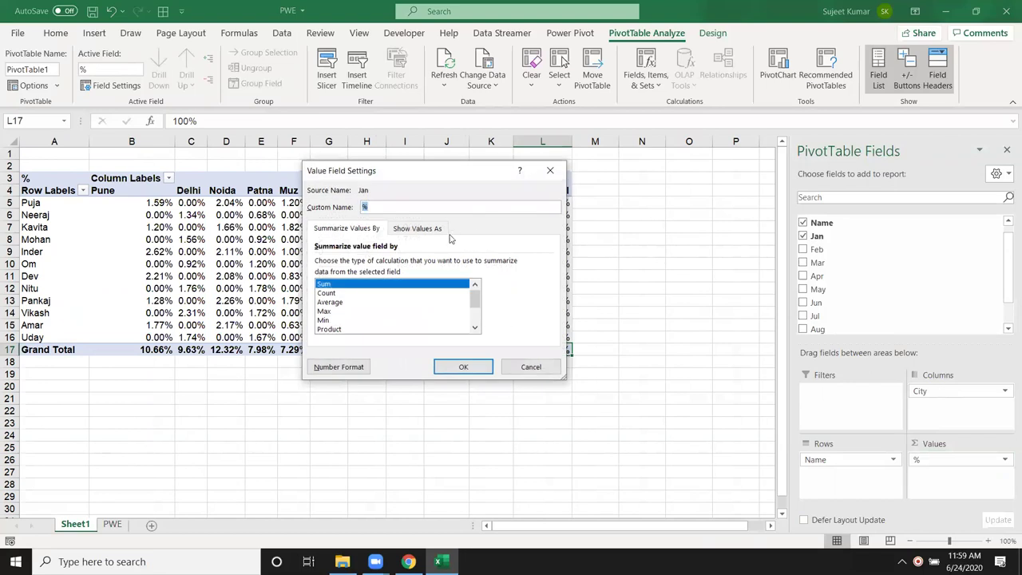
pyautogui.click(431, 231)
pyautogui.click(370, 265)
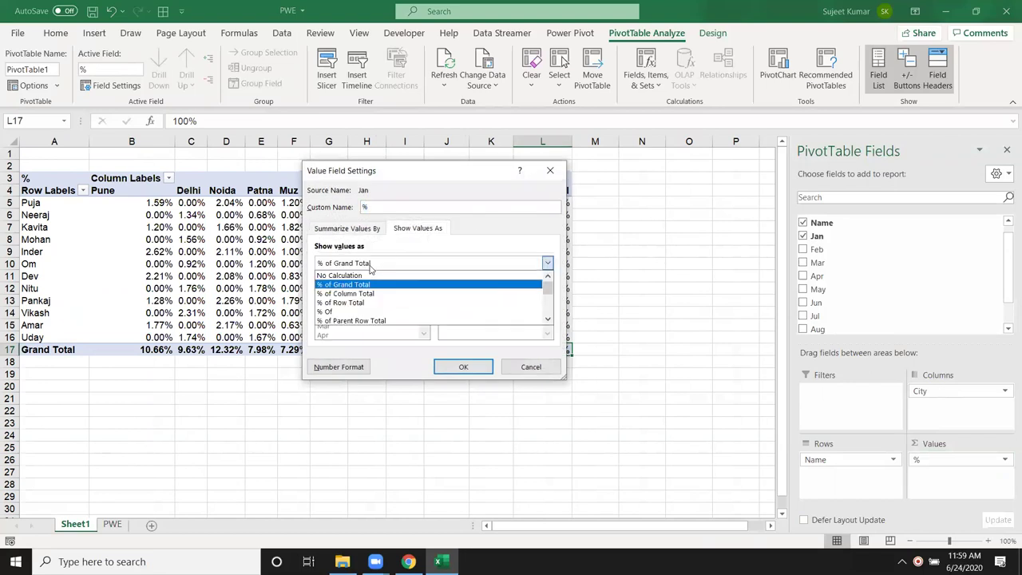
pyautogui.click(371, 275)
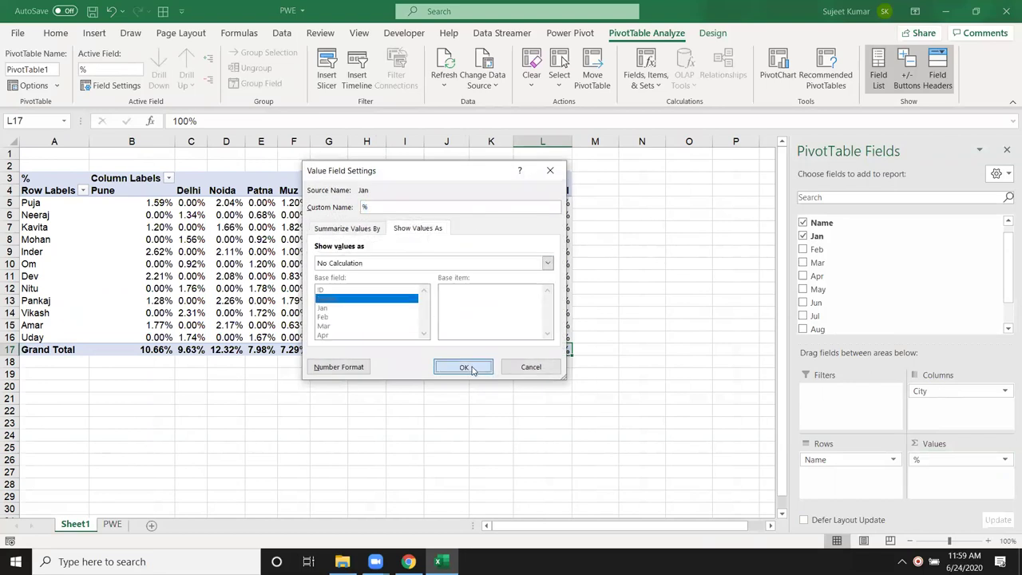
pyautogui.click(463, 367)
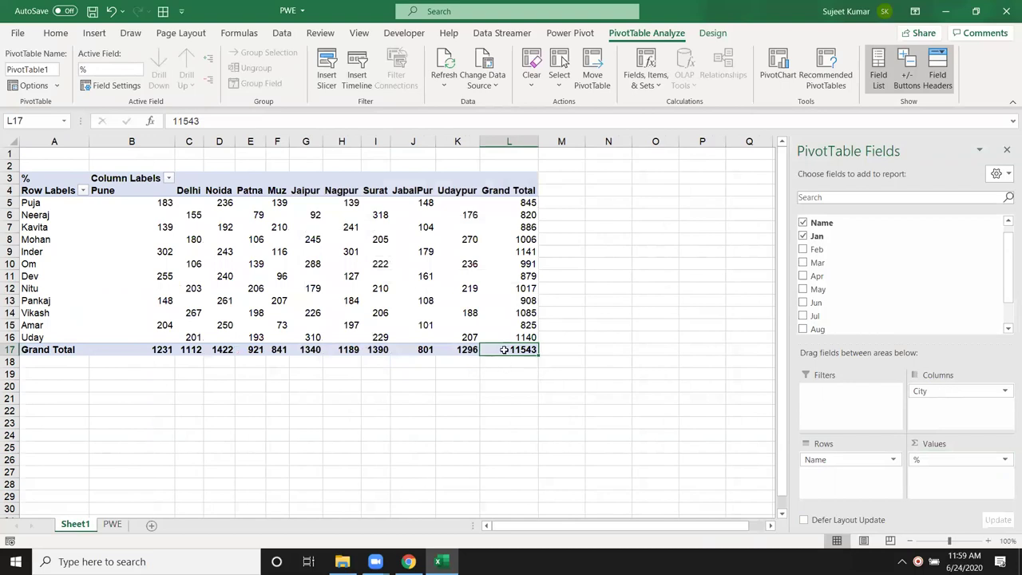
# Verify city and name totals like Neeraj's 820 and Delhi's 1112, then move City to Filters.
pyautogui.moveTo(469, 336)
pyautogui.mouseDown()
pyautogui.moveTo(342, 258)
pyautogui.moveTo(149, 198)
pyautogui.mouseUp()
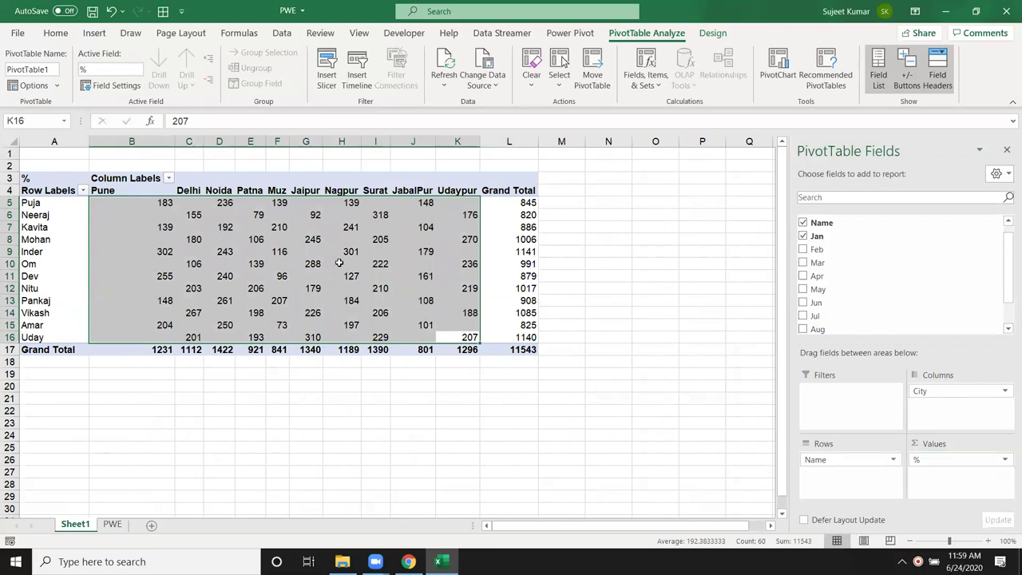
pyautogui.click(523, 205)
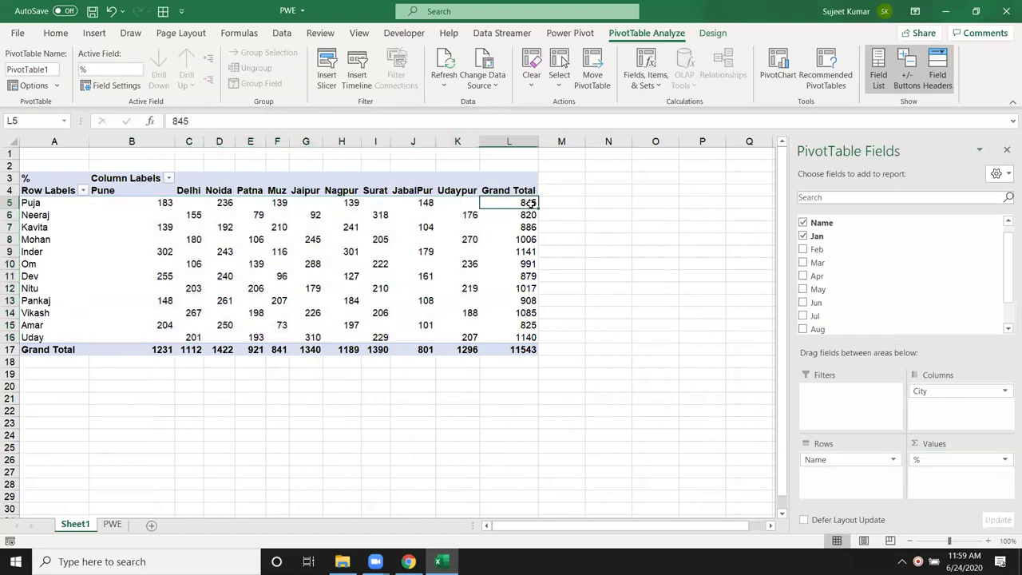
pyautogui.click(507, 216)
pyautogui.moveTo(471, 215); pyautogui.dragTo(135, 214)
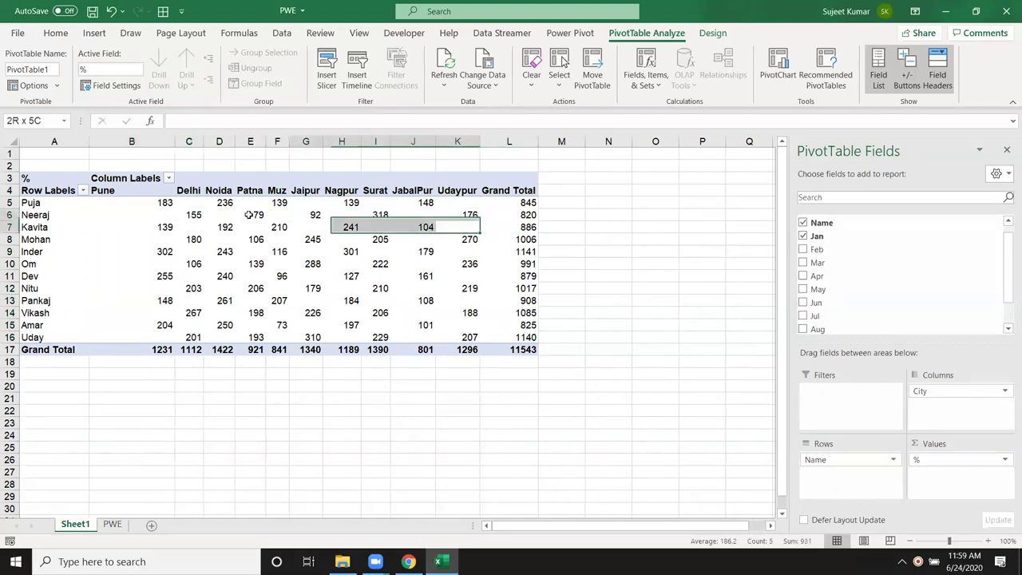
pyautogui.moveTo(470, 228); pyautogui.dragTo(250, 216)
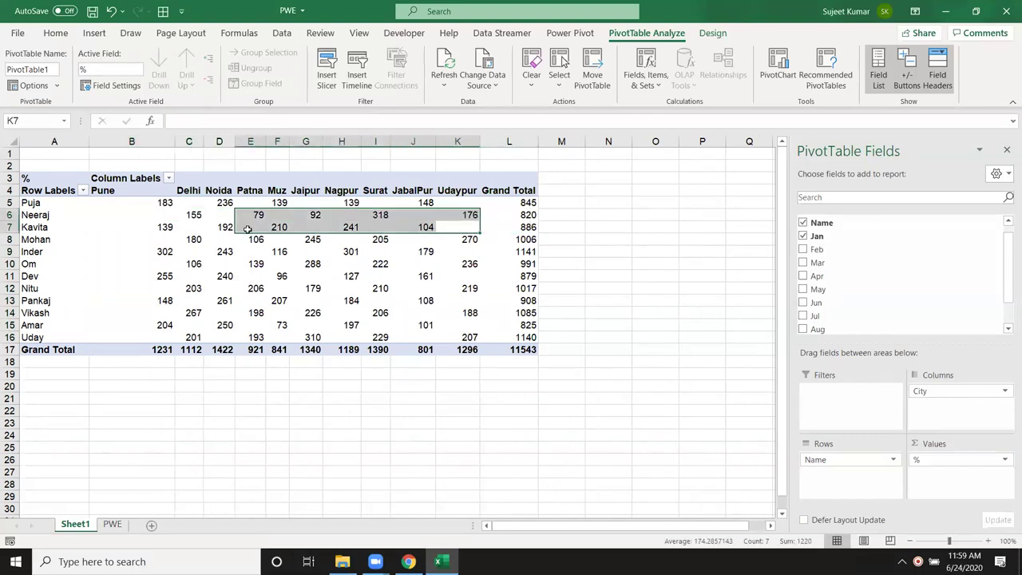
pyautogui.click(165, 353)
pyautogui.moveTo(170, 338); pyautogui.dragTo(167, 211)
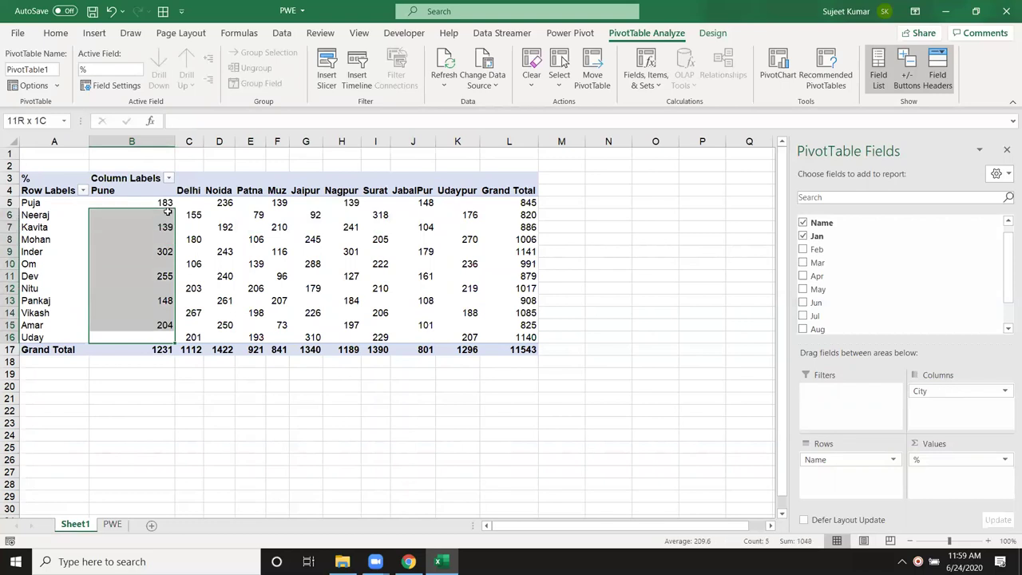
pyautogui.click(195, 350)
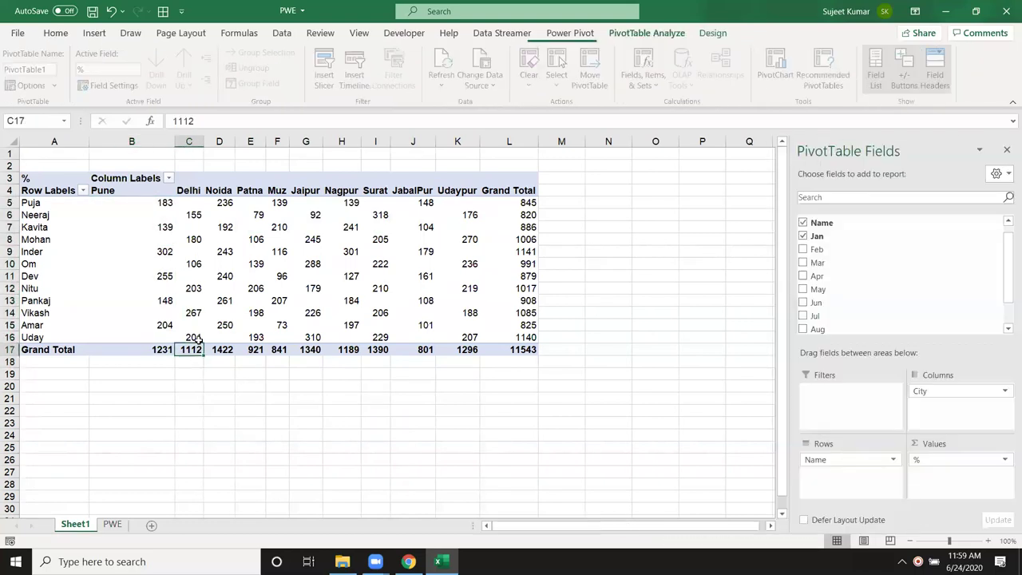
pyautogui.moveTo(197, 339); pyautogui.dragTo(195, 209)
pyautogui.click(230, 337)
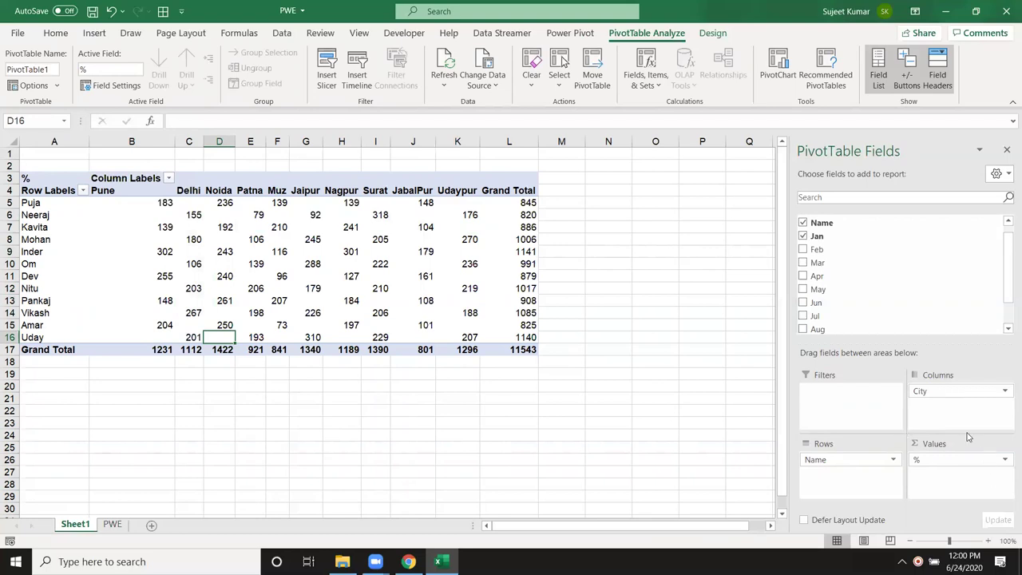
pyautogui.moveTo(958, 391); pyautogui.dragTo(850, 391)
# Replace the % field with Jan in Values and widen column C, totalling 11543.
pyautogui.moveTo(940, 460)
pyautogui.mouseDown()
pyautogui.moveTo(958, 393)
pyautogui.moveTo(959, 316)
pyautogui.moveTo(889, 305)
pyautogui.mouseUp()
pyautogui.scroll(2, 862, 279)
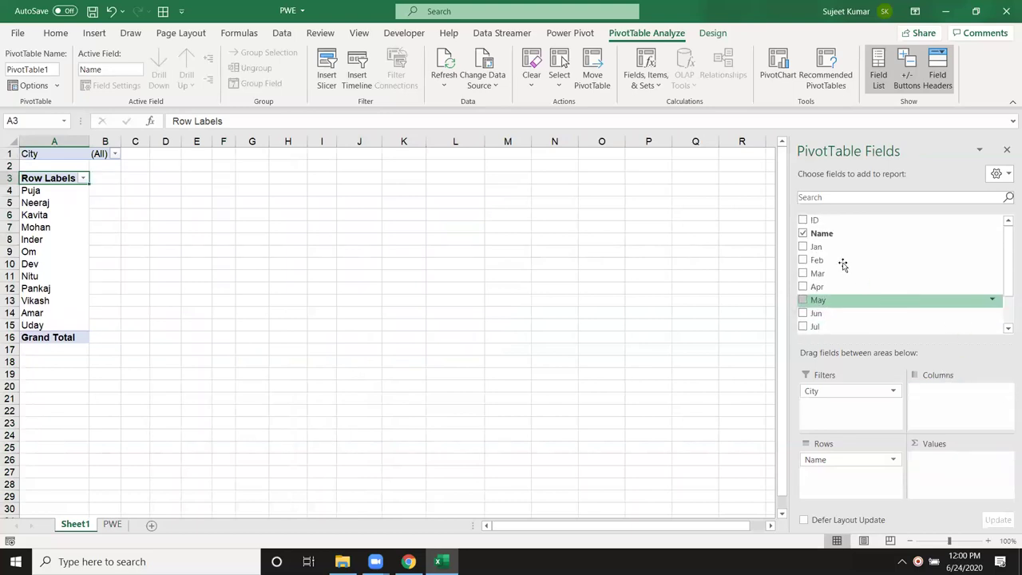
pyautogui.moveTo(838, 247)
pyautogui.mouseDown()
pyautogui.moveTo(928, 448)
pyautogui.moveTo(923, 465)
pyautogui.mouseUp()
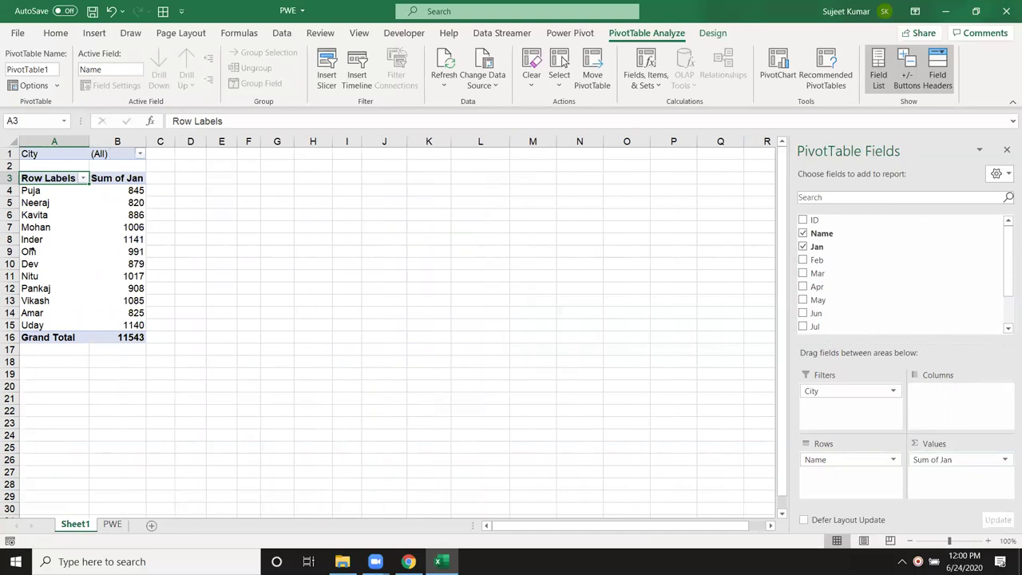
pyautogui.moveTo(175, 141); pyautogui.dragTo(180, 153)
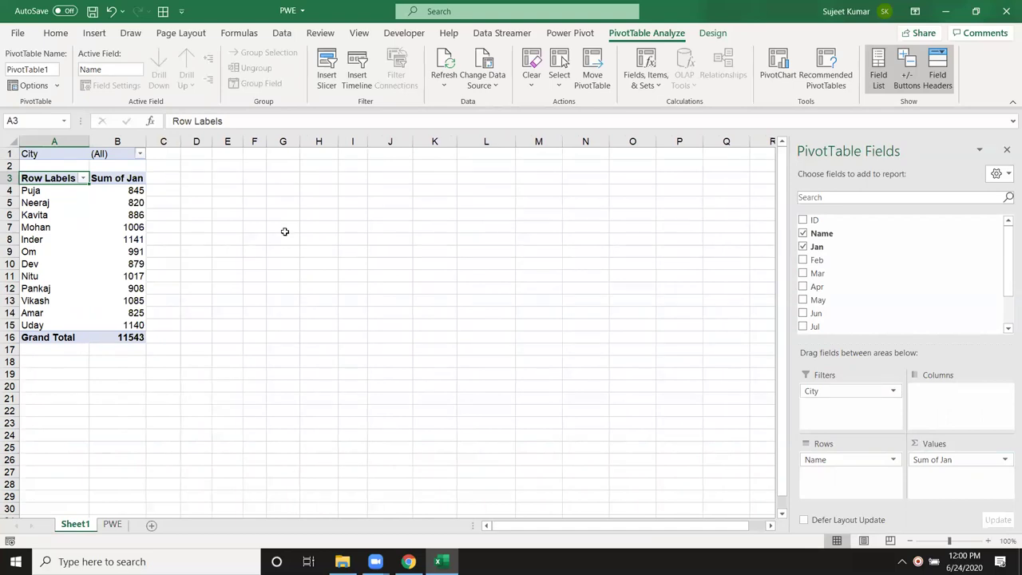
pyautogui.click(957, 461)
# Set Sum of Jan to Running Total In by Name, climbing from 845 to 11543.
pyautogui.click(952, 449)
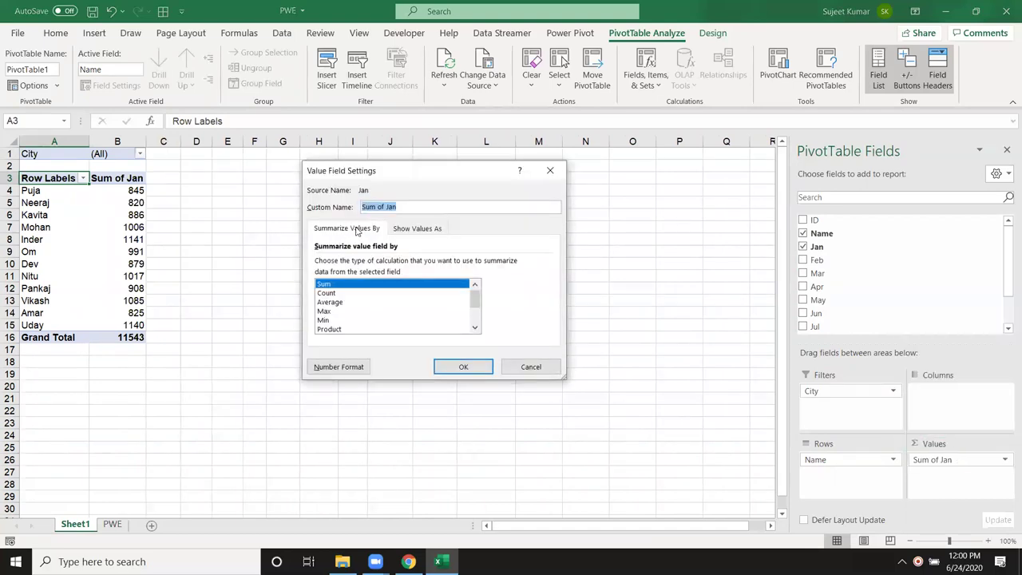
pyautogui.click(413, 231)
pyautogui.click(379, 264)
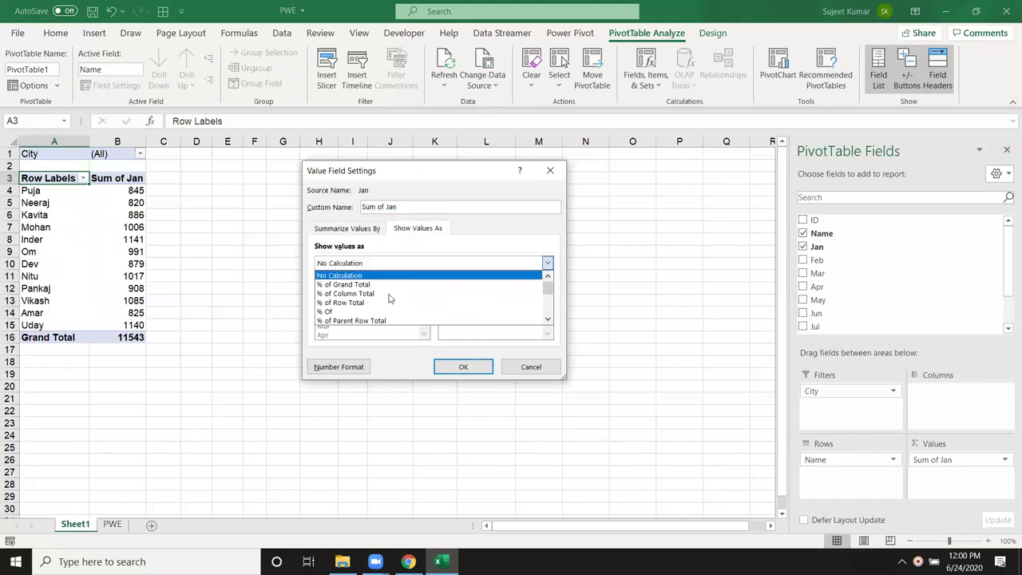
pyautogui.scroll(-1, 394, 319)
pyautogui.scroll(-1, 395, 321)
pyautogui.scroll(2, 403, 313)
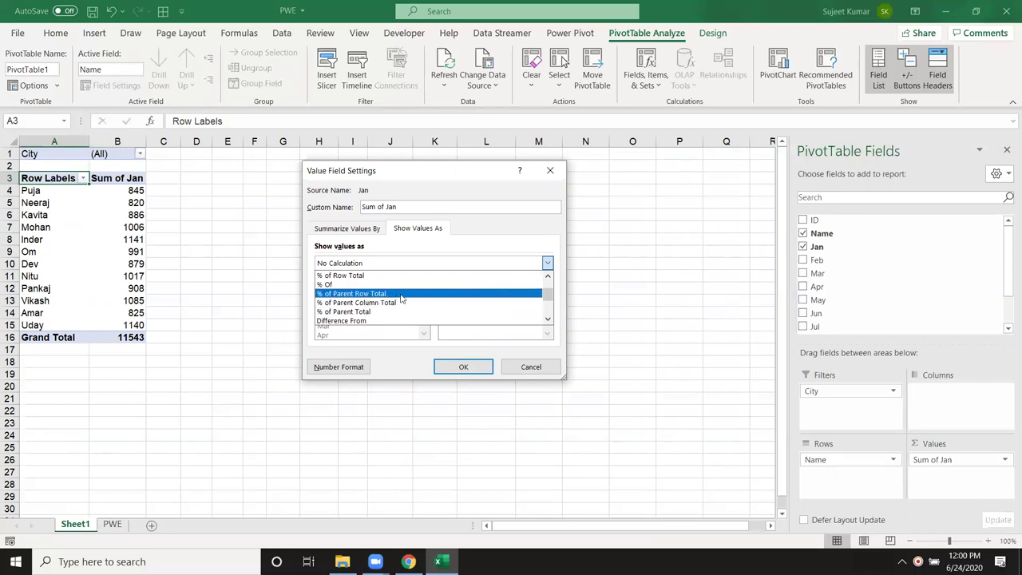
pyautogui.scroll(2, 408, 307)
pyautogui.scroll(-2, 407, 307)
pyautogui.scroll(-1, 405, 301)
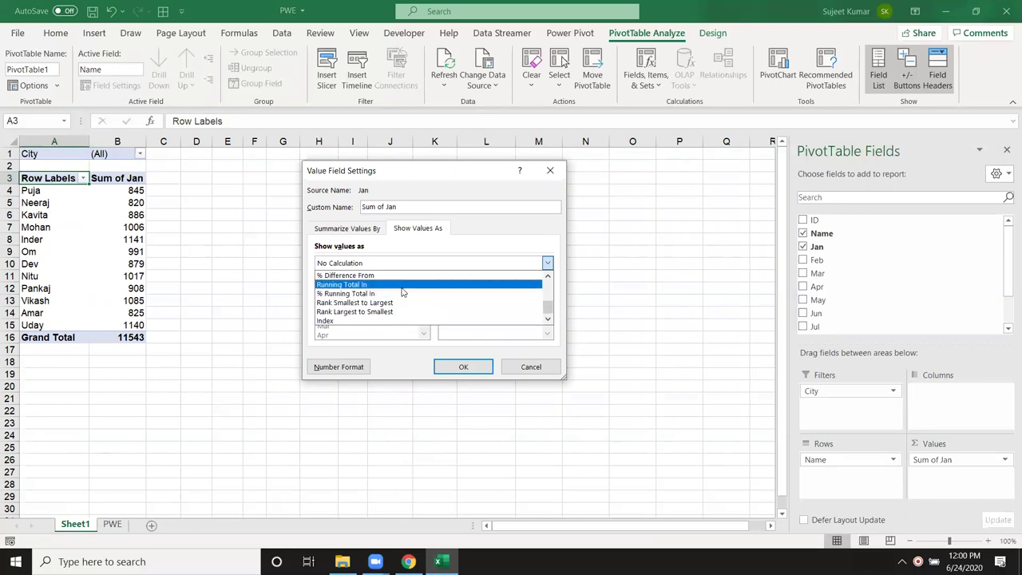
pyautogui.click(400, 285)
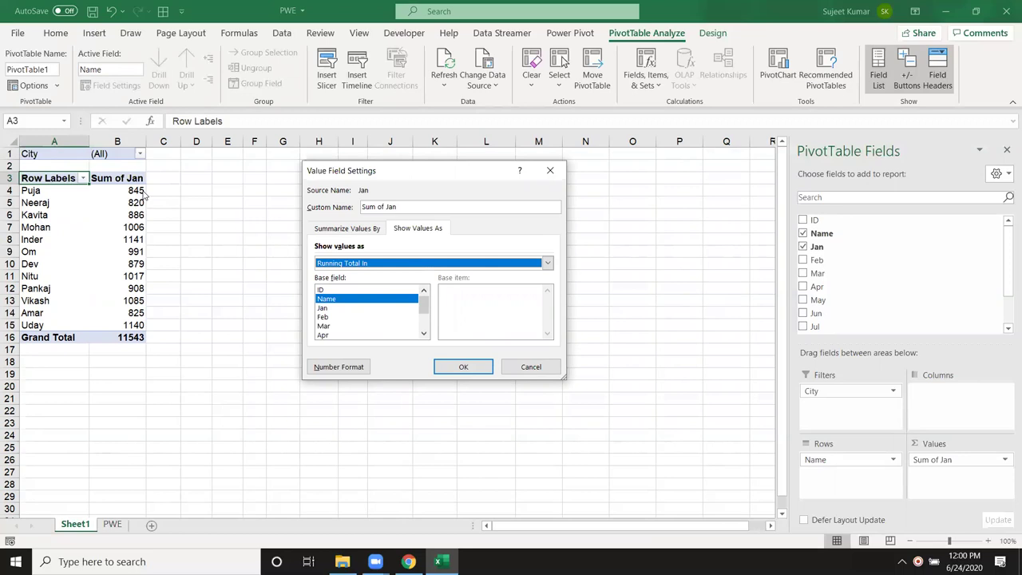
pyautogui.click(460, 366)
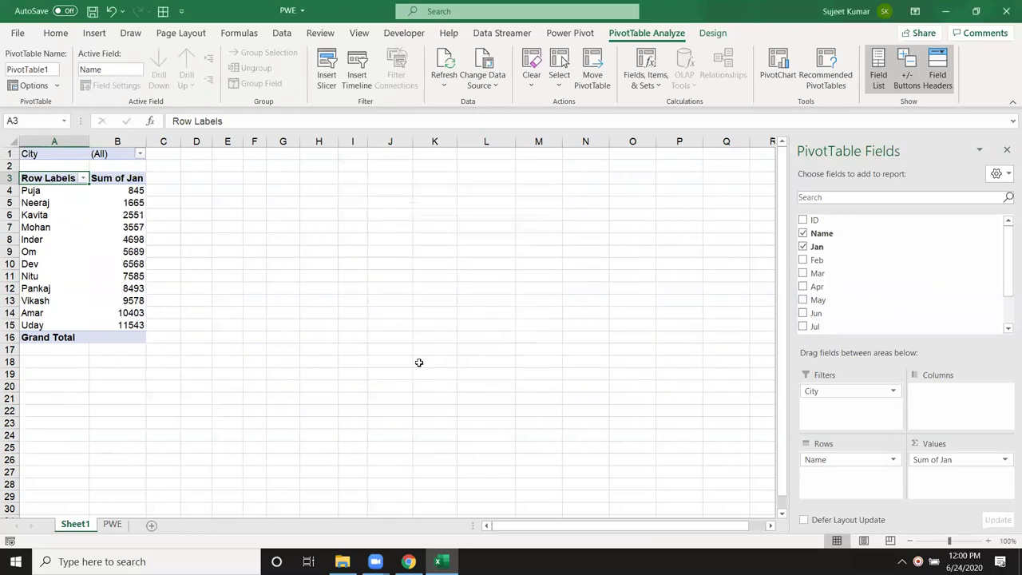
# Add Jan again as Sum of Jan2 and verify running totals 1665, 2551, 3557 and 4698.
pyautogui.moveTo(830, 247)
pyautogui.mouseDown()
pyautogui.moveTo(969, 468)
pyautogui.moveTo(960, 457)
pyautogui.mouseUp()
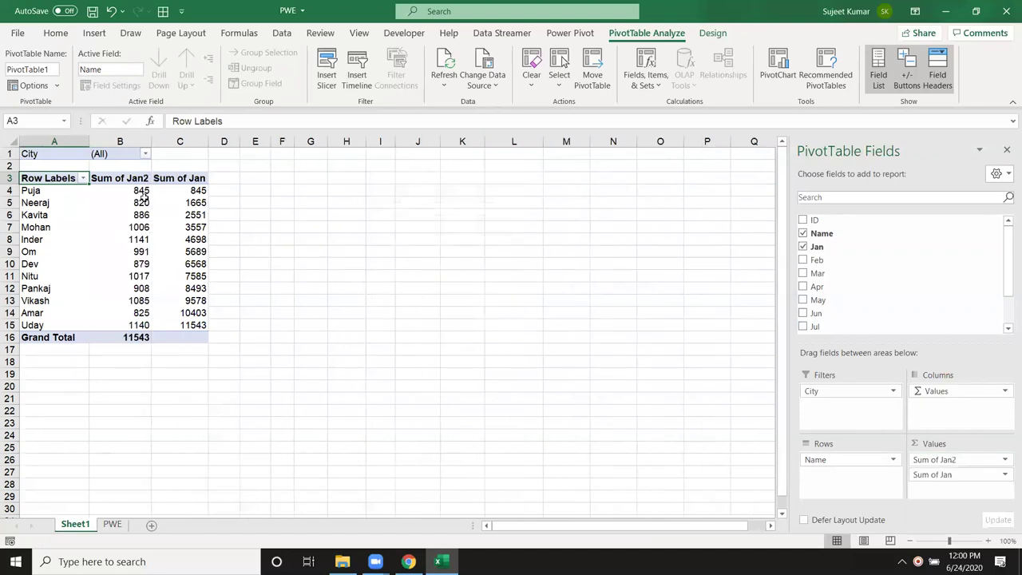
pyautogui.click(181, 190)
pyautogui.click(179, 203)
pyautogui.moveTo(141, 203); pyautogui.dragTo(141, 191)
pyautogui.click(181, 215)
pyautogui.click(185, 227)
pyautogui.moveTo(140, 228); pyautogui.dragTo(134, 190)
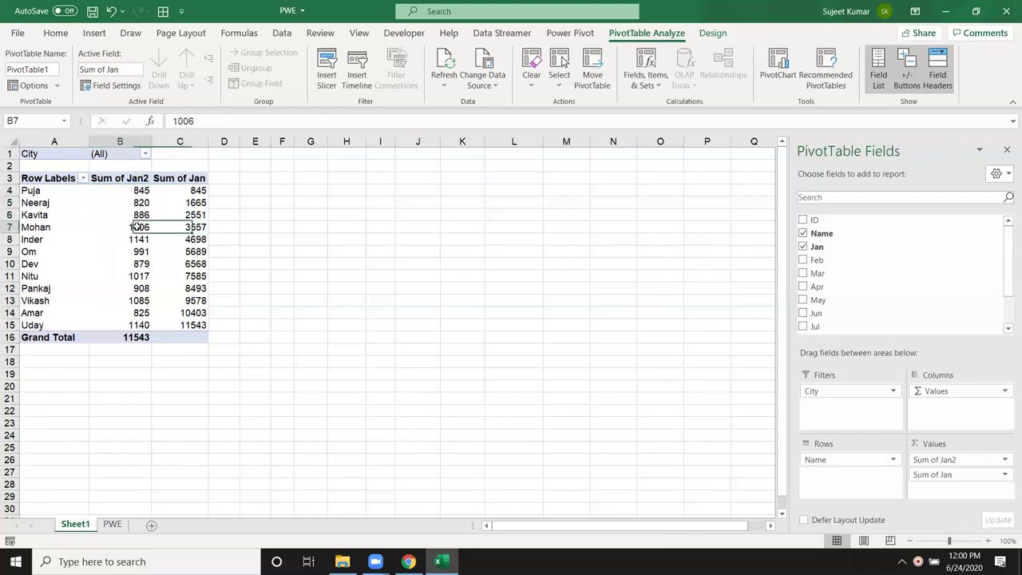
pyautogui.click(198, 240)
pyautogui.moveTo(139, 239); pyautogui.dragTo(140, 190)
# Verify running totals 5689, 6568, 7585 and 8493 against summed January amounts.
pyautogui.click(193, 239)
pyautogui.click(159, 253)
pyautogui.moveTo(142, 251); pyautogui.dragTo(140, 189)
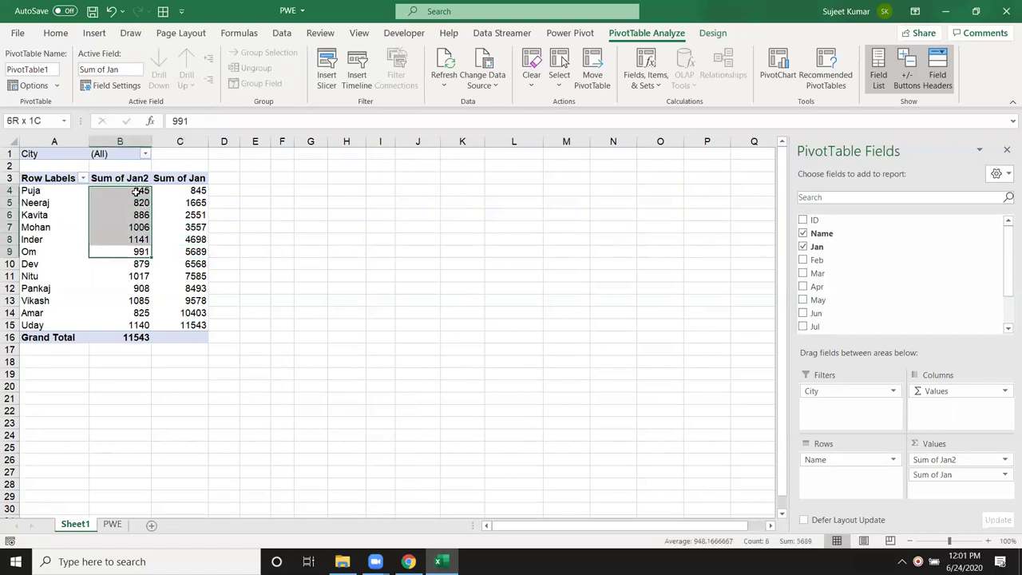
pyautogui.click(206, 253)
pyautogui.moveTo(143, 263); pyautogui.dragTo(149, 190)
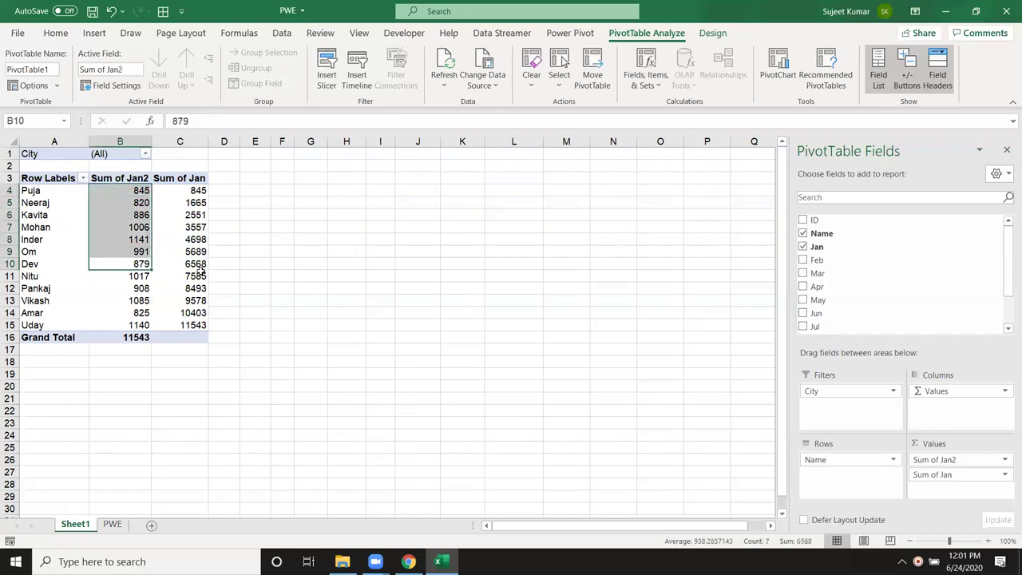
pyautogui.click(201, 276)
pyautogui.click(141, 276)
pyautogui.moveTo(140, 254); pyautogui.dragTo(141, 190)
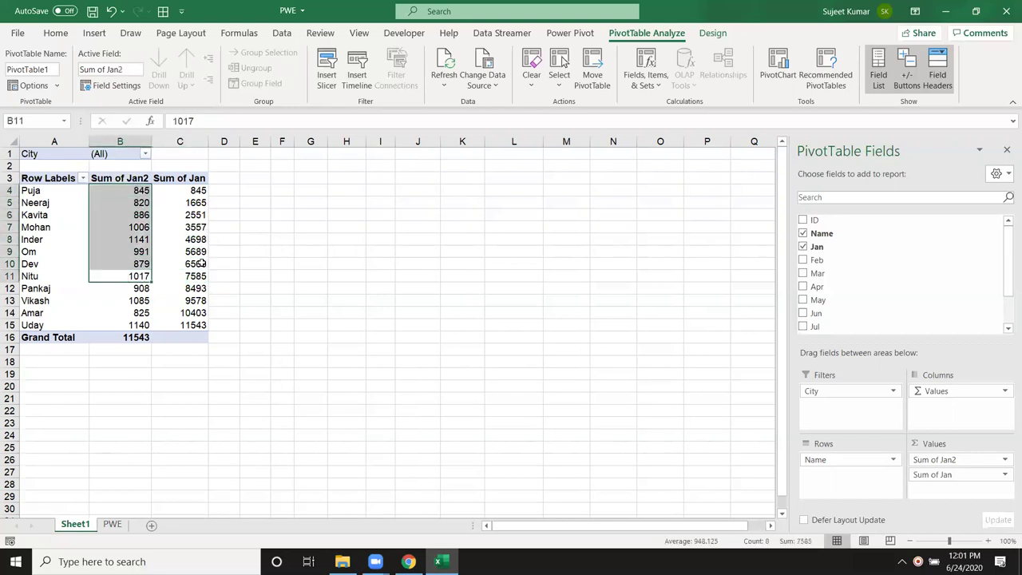
pyautogui.click(193, 297)
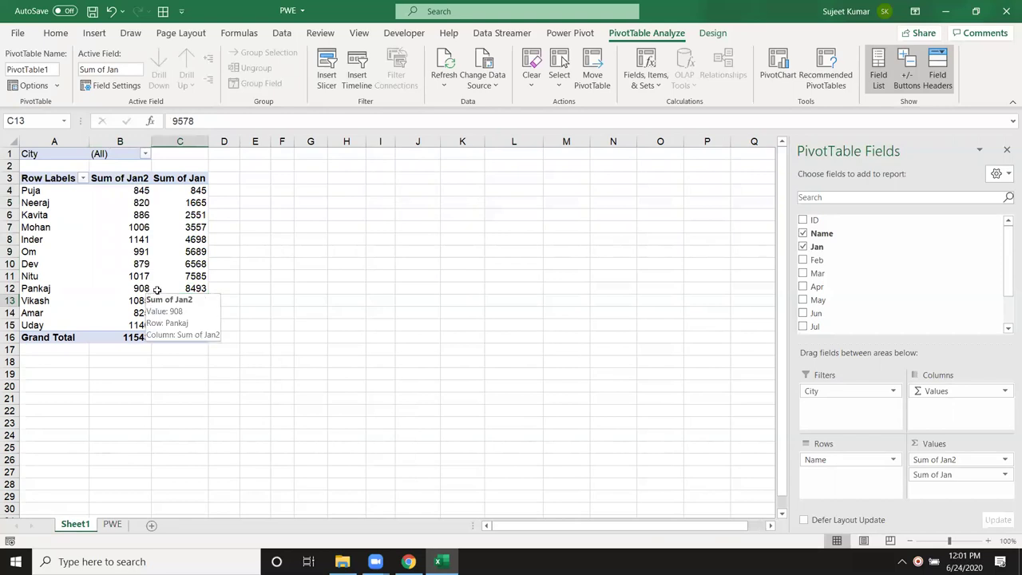
pyautogui.click(156, 288)
pyautogui.click(144, 288)
pyautogui.moveTo(146, 226); pyautogui.dragTo(140, 191)
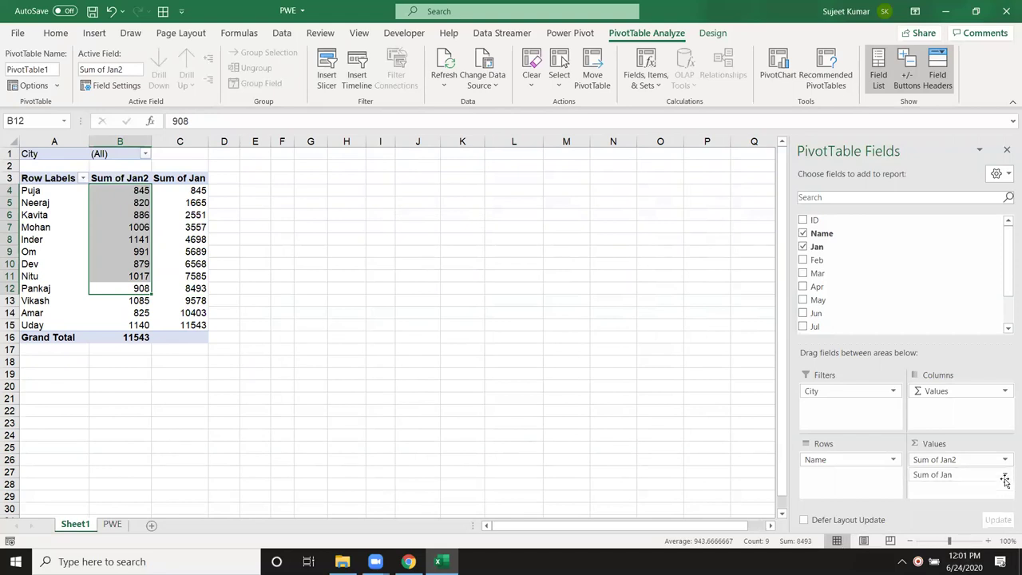
# Set Sum of Jan to % Running Total In by Name, rising to 100.00% at Uday.
pyautogui.click(1004, 476)
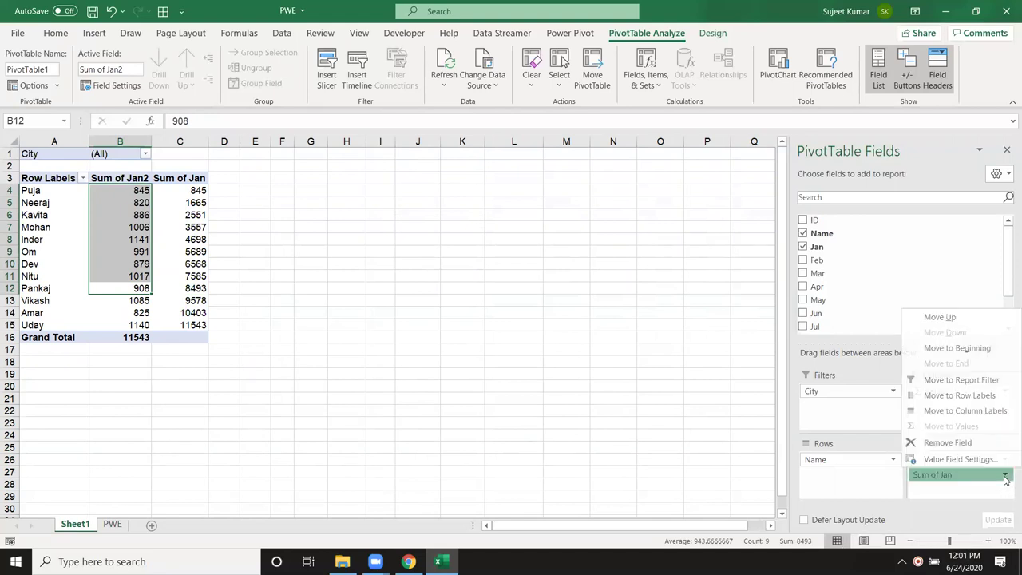
pyautogui.click(962, 460)
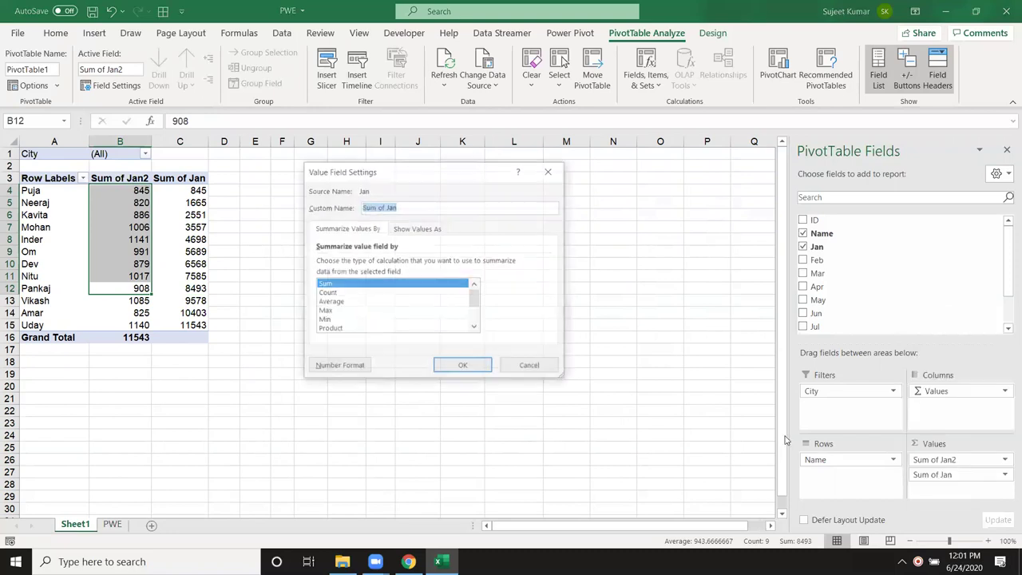
pyautogui.click(408, 228)
pyautogui.click(371, 263)
pyautogui.scroll(-1, 371, 311)
pyautogui.click(373, 320)
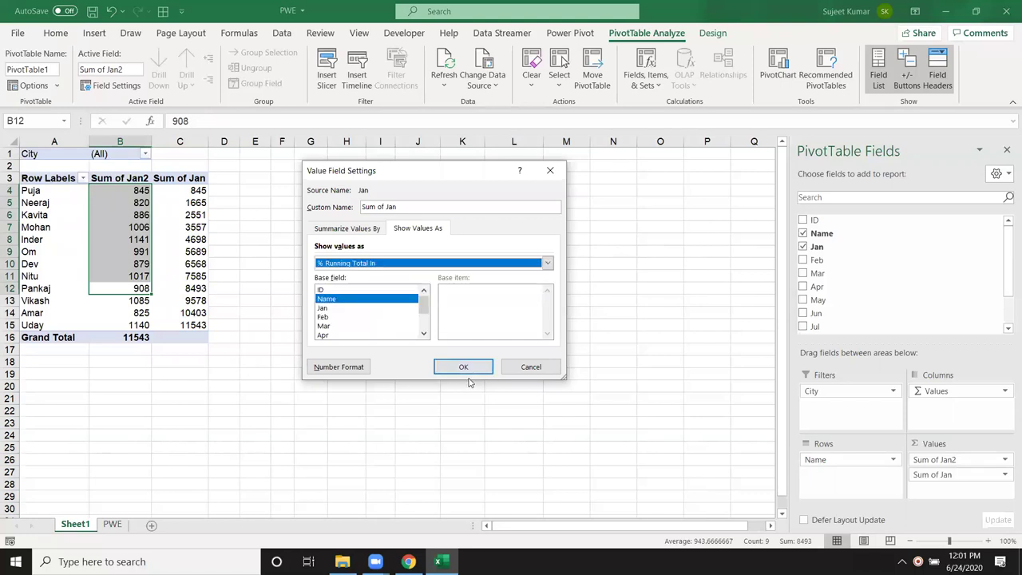
pyautogui.click(465, 366)
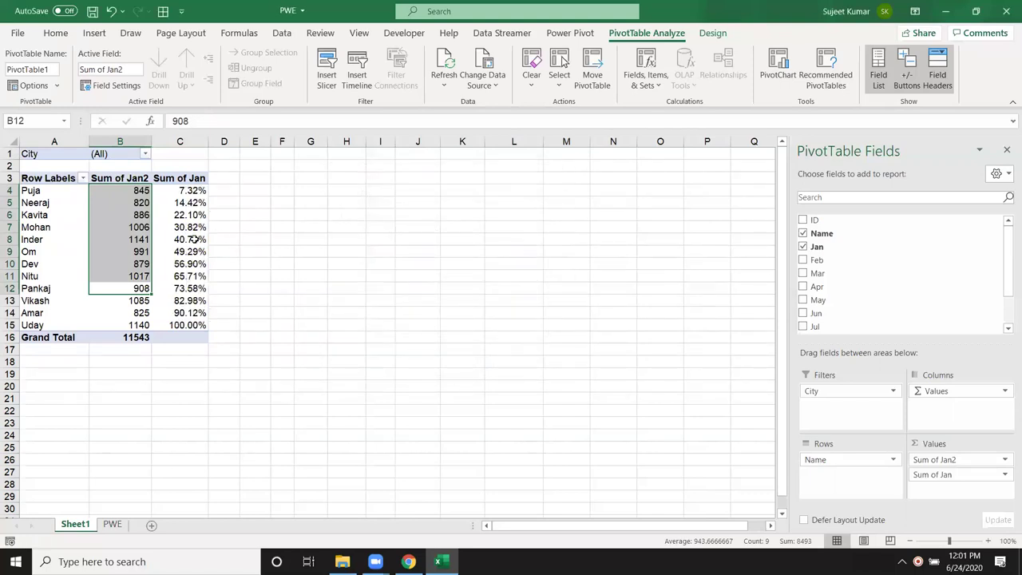
pyautogui.moveTo(185, 326)
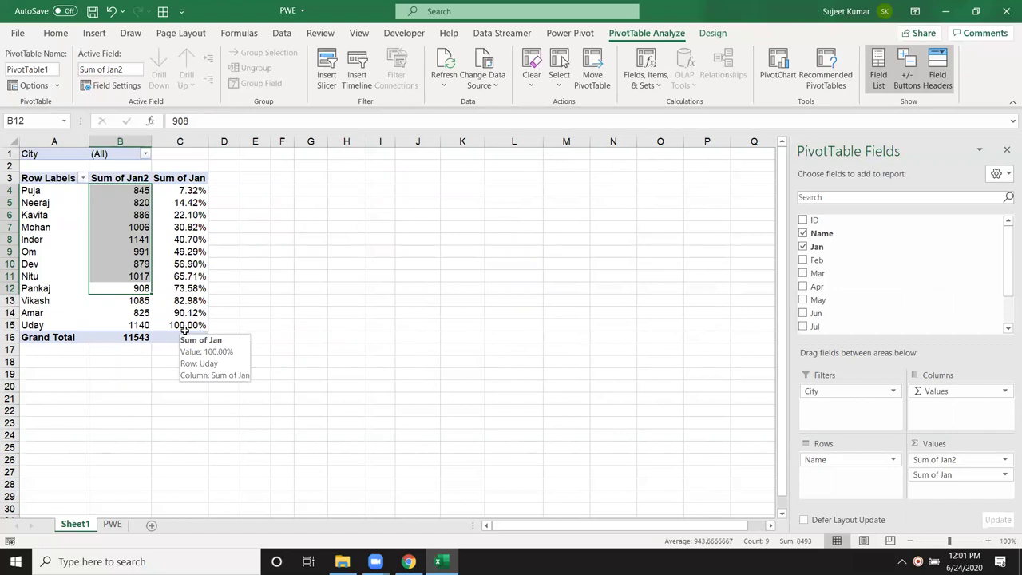
# Review Sum of Jan's display calculation list again and cancel without changes.
pyautogui.click(1004, 474)
pyautogui.click(933, 461)
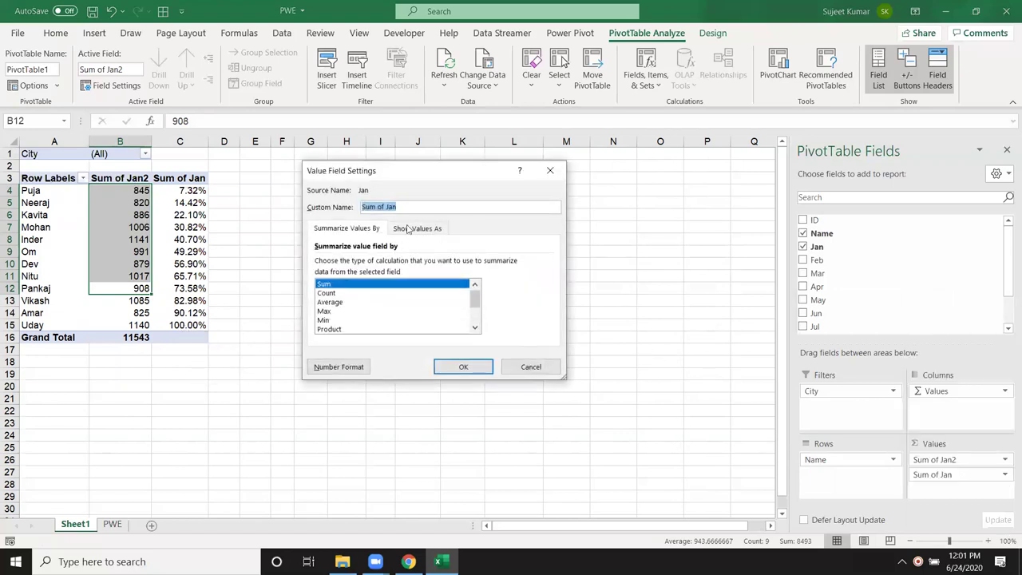
pyautogui.click(417, 228)
pyautogui.click(547, 262)
pyautogui.scroll(2, 423, 297)
pyautogui.scroll(2, 425, 296)
pyautogui.scroll(2, 426, 295)
pyautogui.scroll(-2, 426, 296)
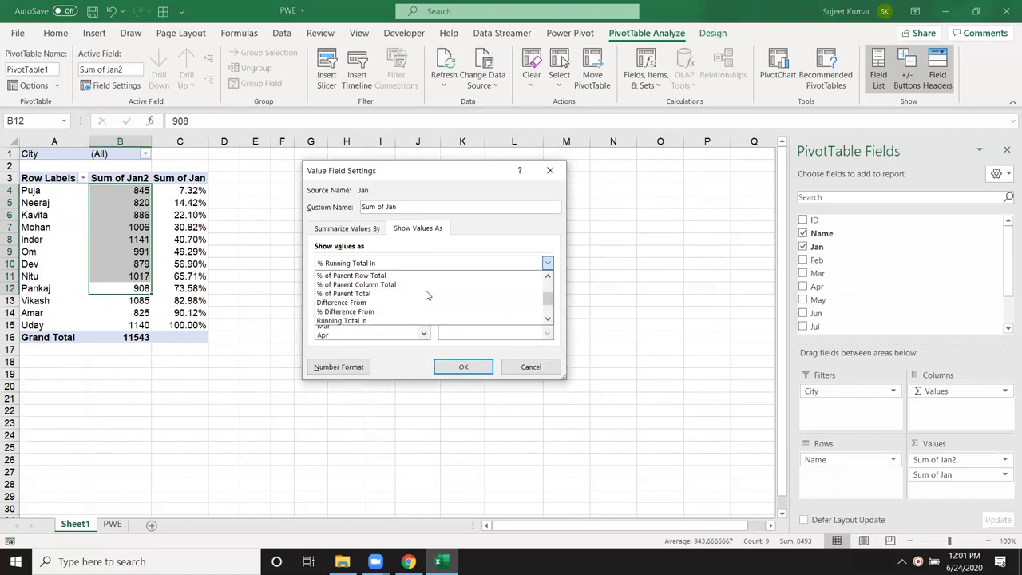
pyautogui.scroll(-2, 426, 296)
pyautogui.scroll(2, 426, 296)
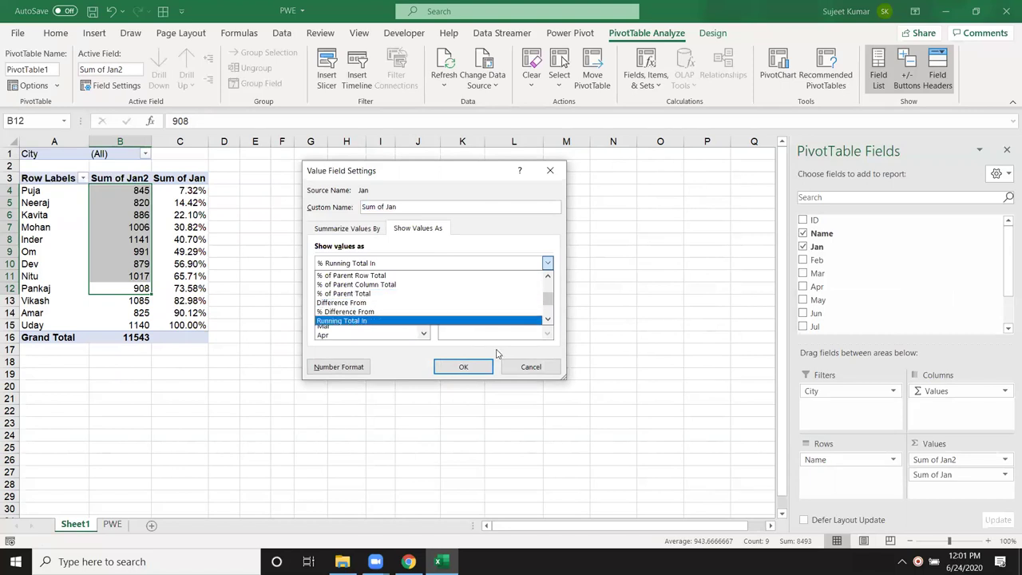
pyautogui.click(526, 364)
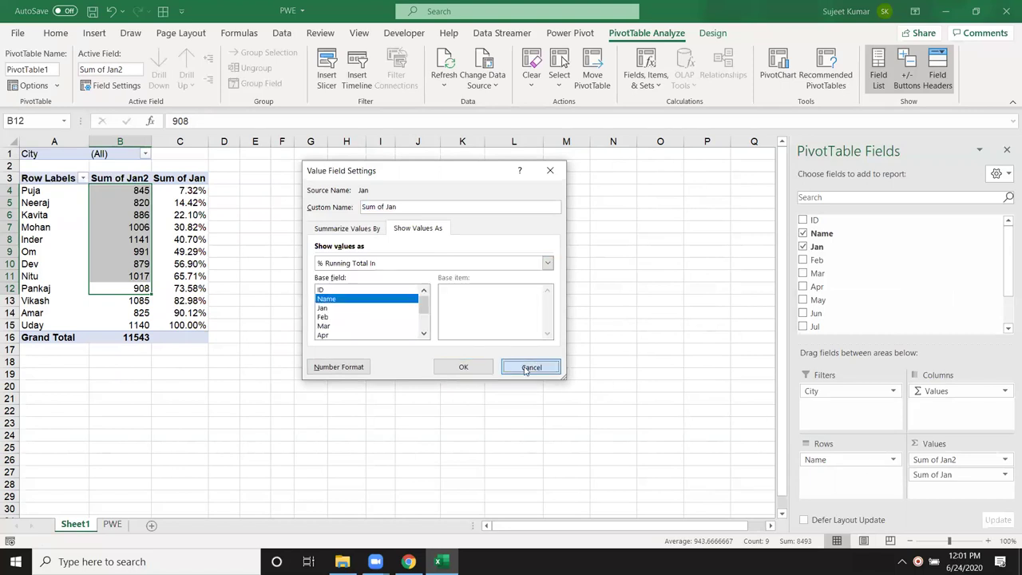
pyautogui.click(532, 367)
# Set Sum of Jan2 to show values as % of Grand Total.
pyautogui.click(925, 457)
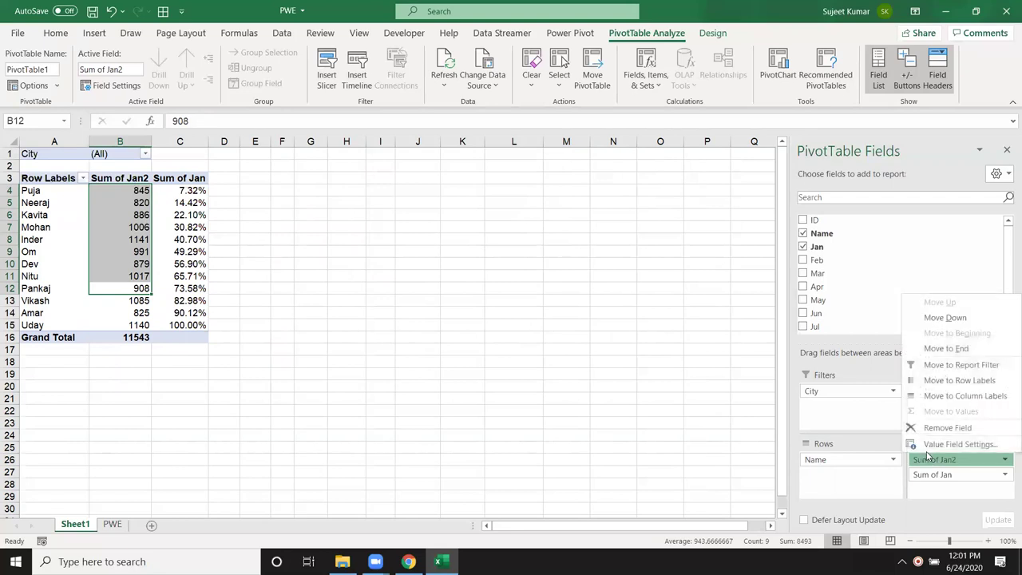
pyautogui.click(916, 436)
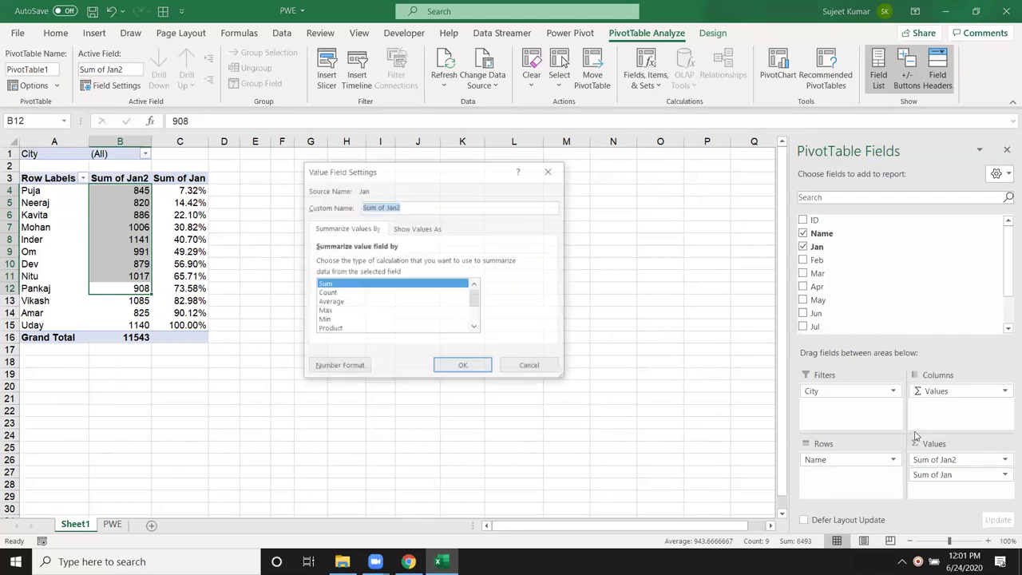
pyautogui.click(411, 230)
pyautogui.click(382, 263)
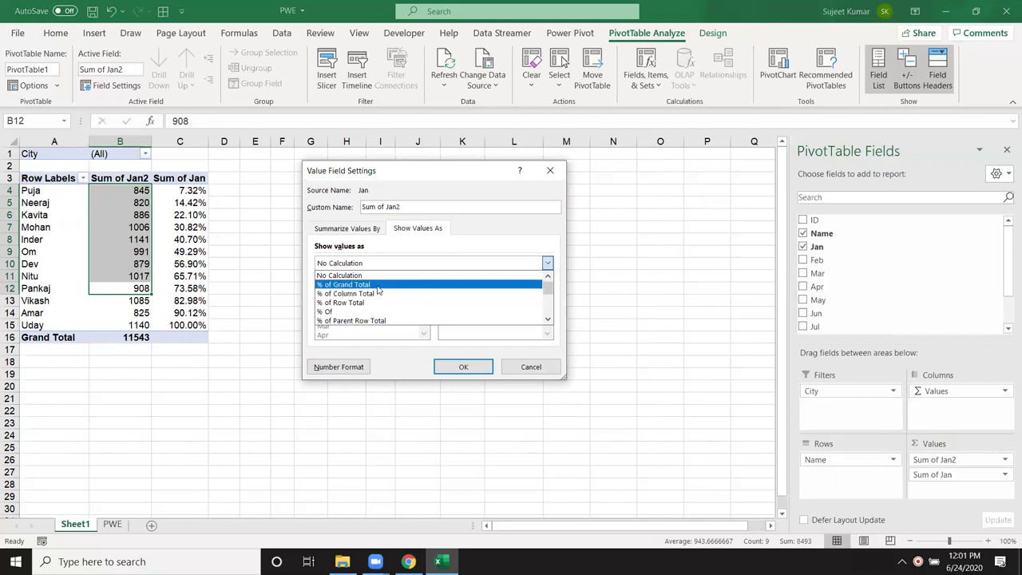
pyautogui.click(379, 286)
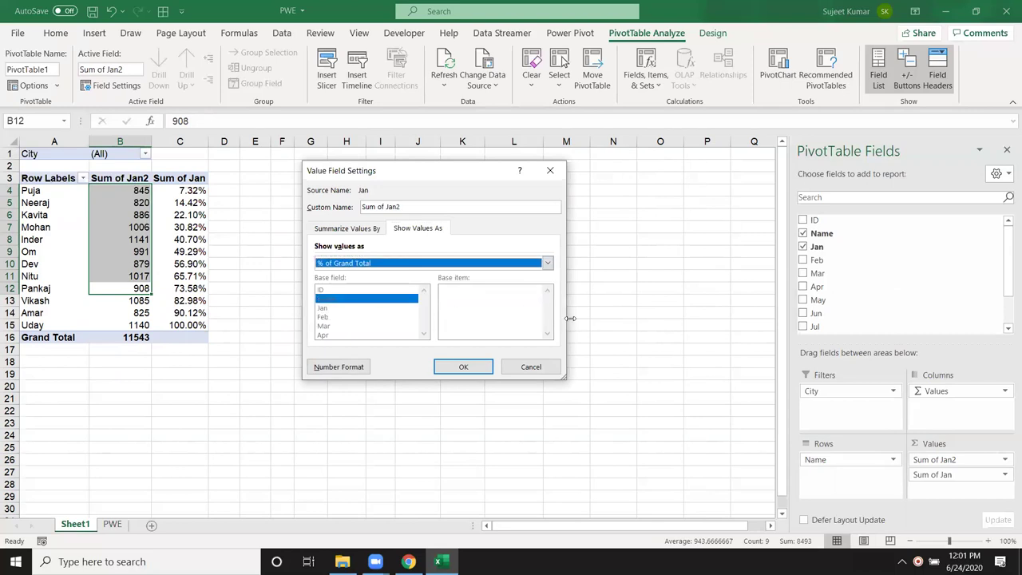
pyautogui.click(457, 367)
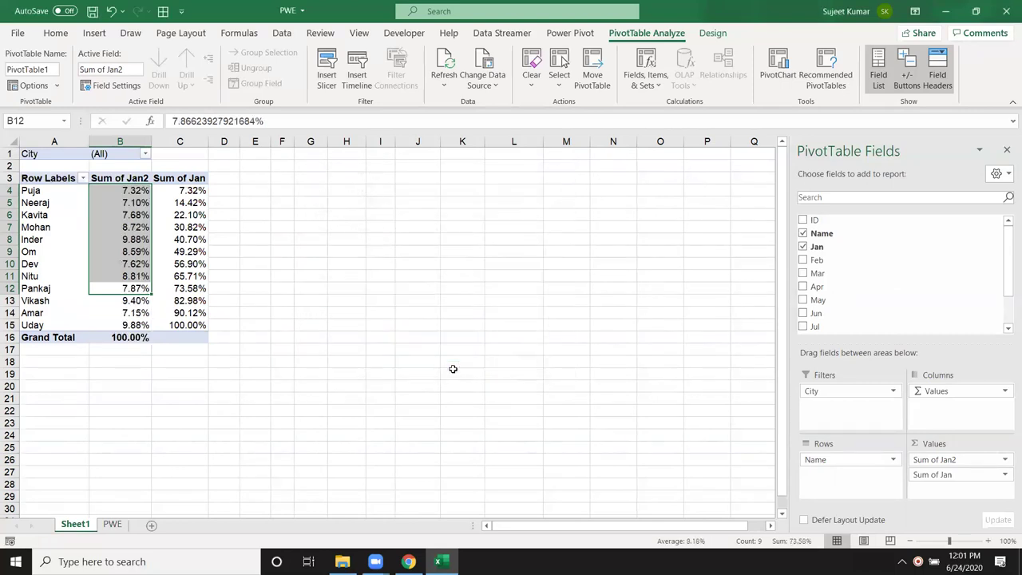
# Select the Puja-to-Mohan percentages, then all names from Puja to Uday.
pyautogui.click(185, 200)
pyautogui.click(138, 190)
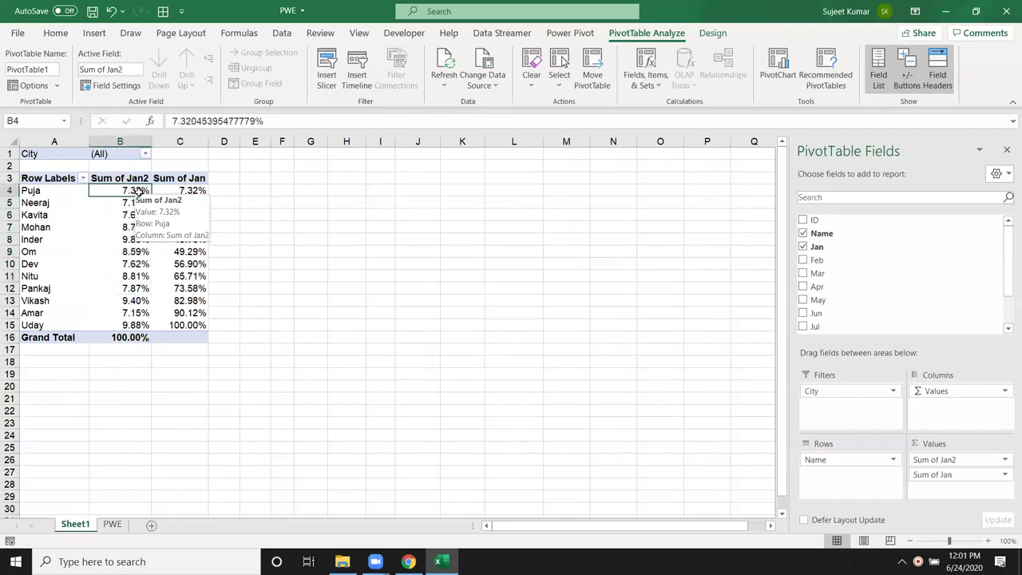
pyautogui.keyDown('ctrl'); pyautogui.click(138, 203); pyautogui.keyUp('ctrl')
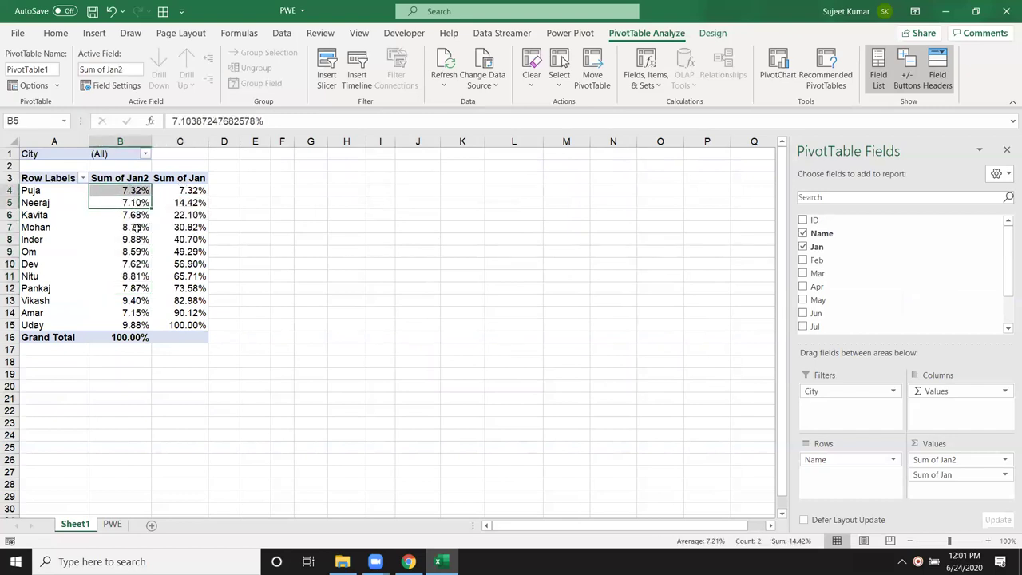
pyautogui.keyDown('ctrl'); pyautogui.click(140, 214); pyautogui.keyUp('ctrl')
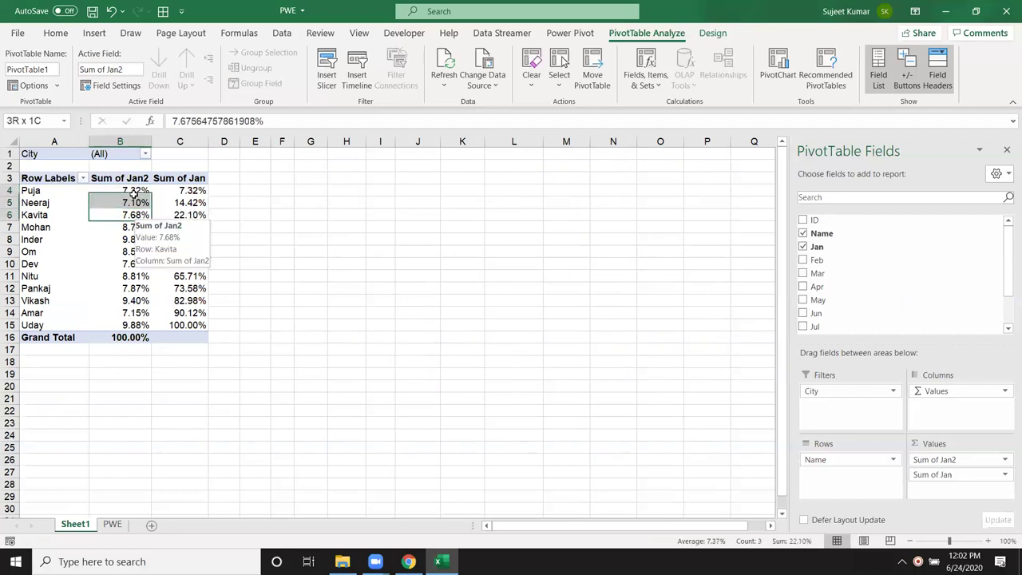
pyautogui.keyDown('ctrl'); pyautogui.click(139, 227); pyautogui.keyUp('ctrl')
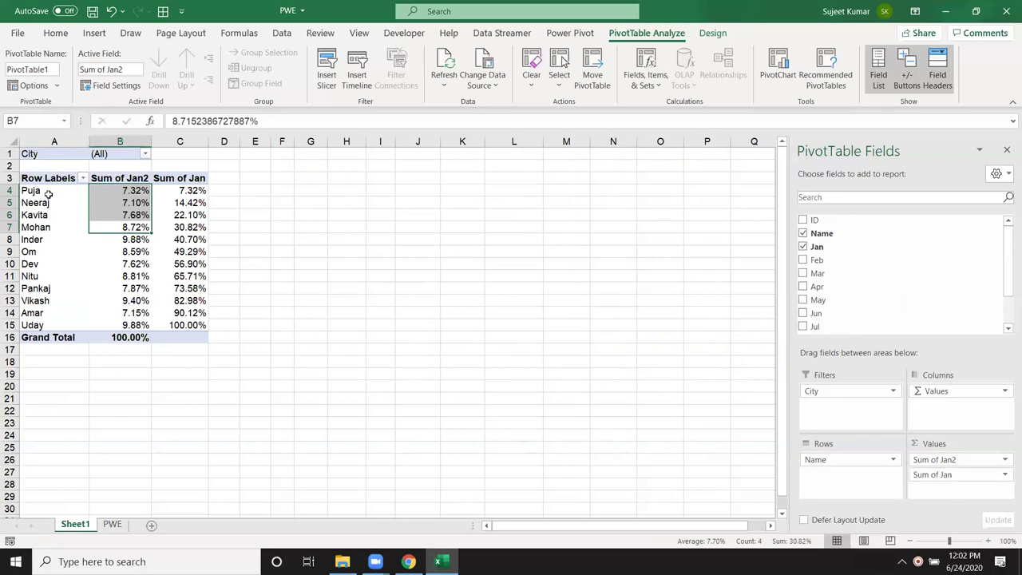
pyautogui.moveTo(48, 193); pyautogui.dragTo(38, 323)
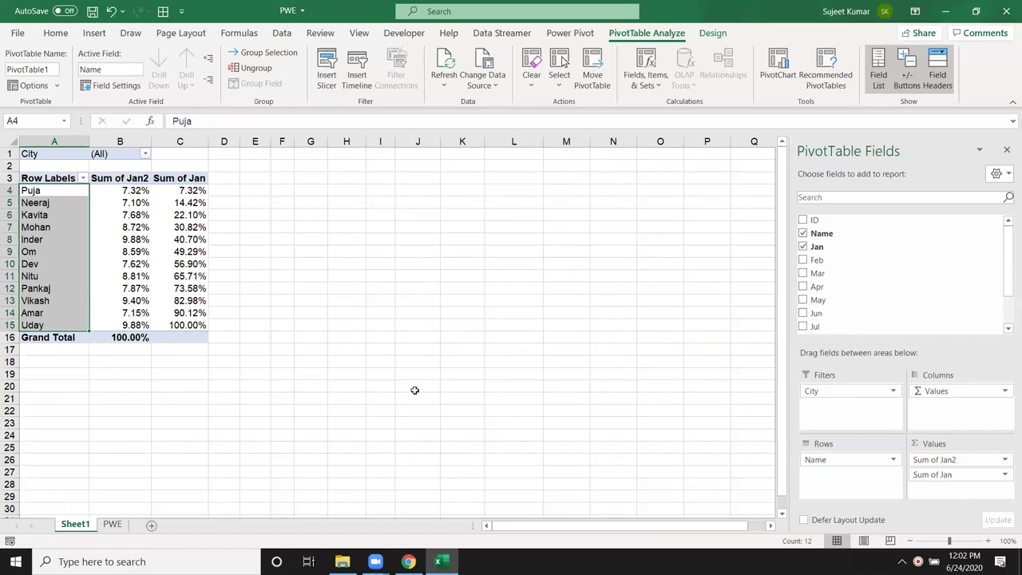
pyautogui.click(975, 474)
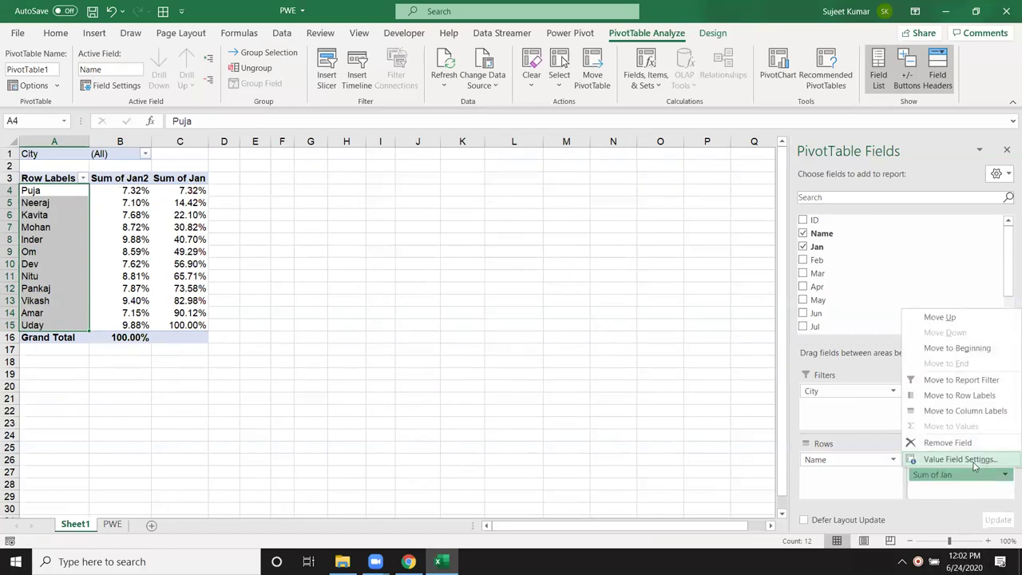
pyautogui.click(961, 459)
pyautogui.click(411, 230)
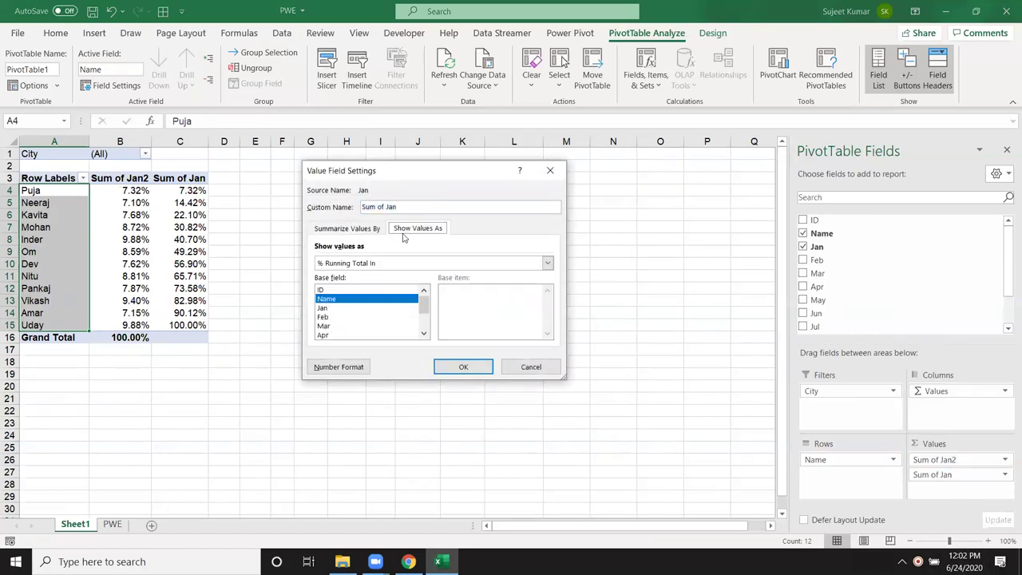
pyautogui.click(386, 263)
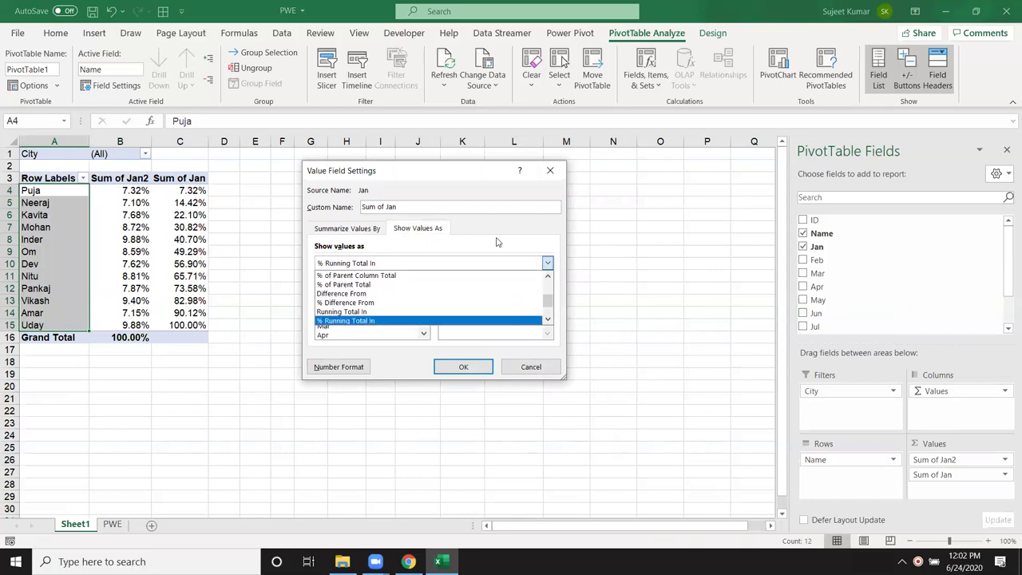
pyautogui.press('Return')
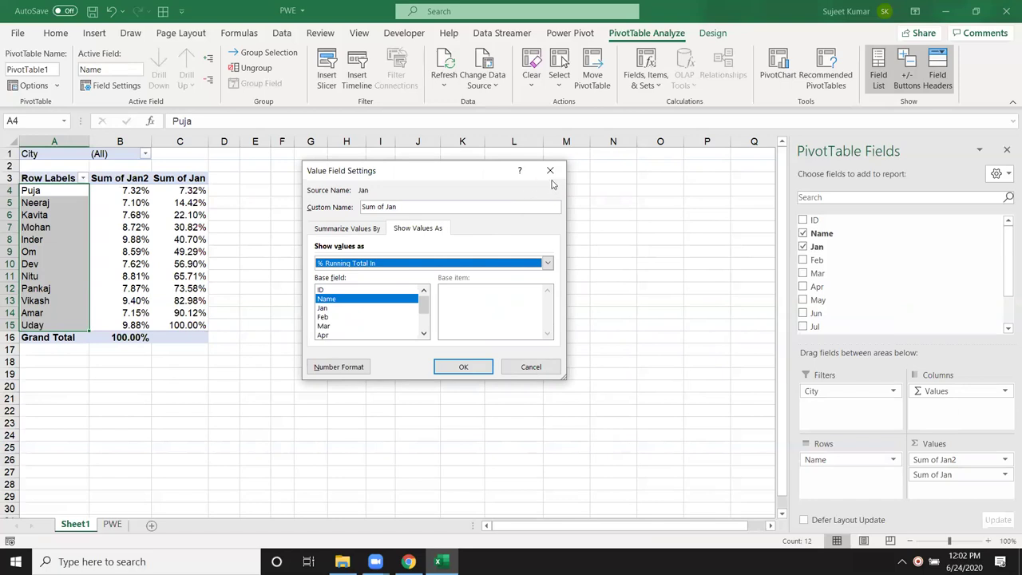
pyautogui.click(550, 170)
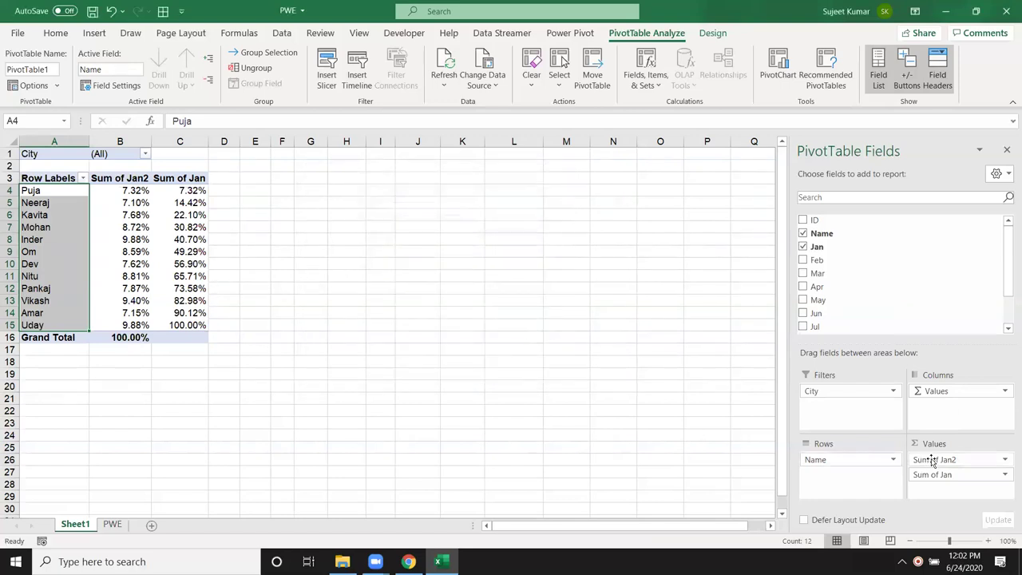
# Remove Sum of Jan and Sum of Jan2 from the Values area.
pyautogui.moveTo(933, 474); pyautogui.dragTo(730, 425)
pyautogui.moveTo(960, 461); pyautogui.dragTo(711, 365)
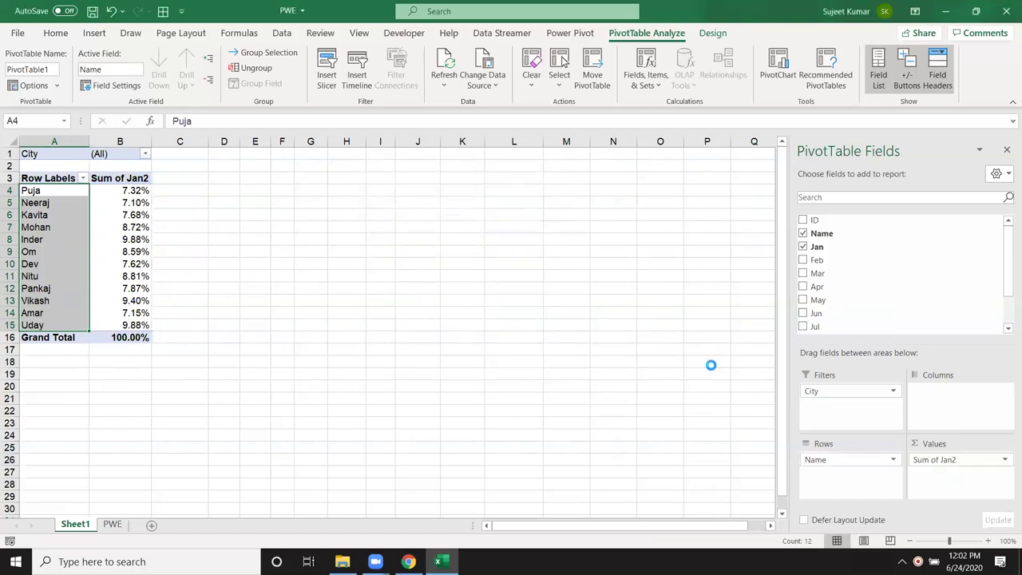
pyautogui.scroll(-2, 822, 257)
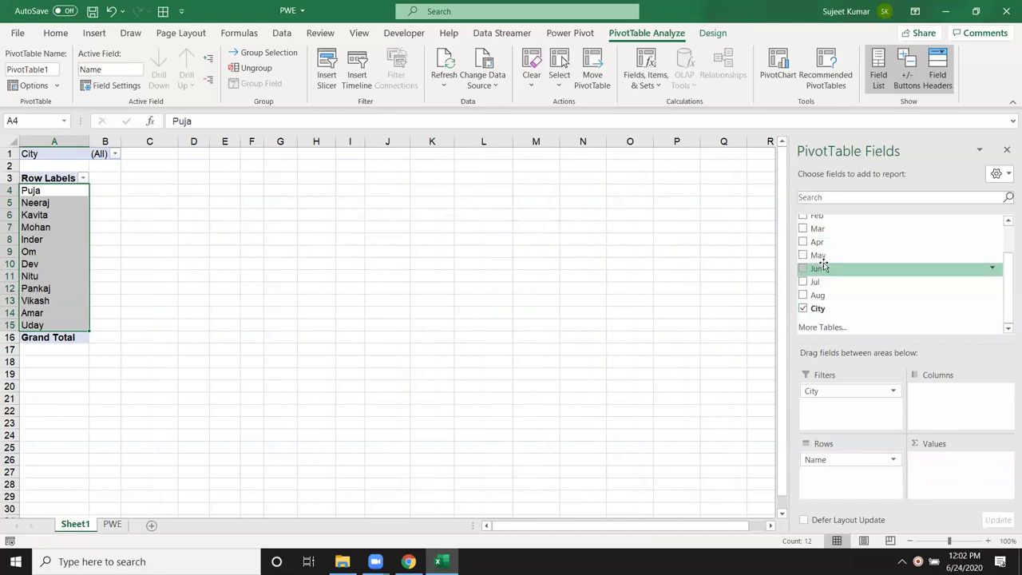
pyautogui.scroll(2, 829, 308)
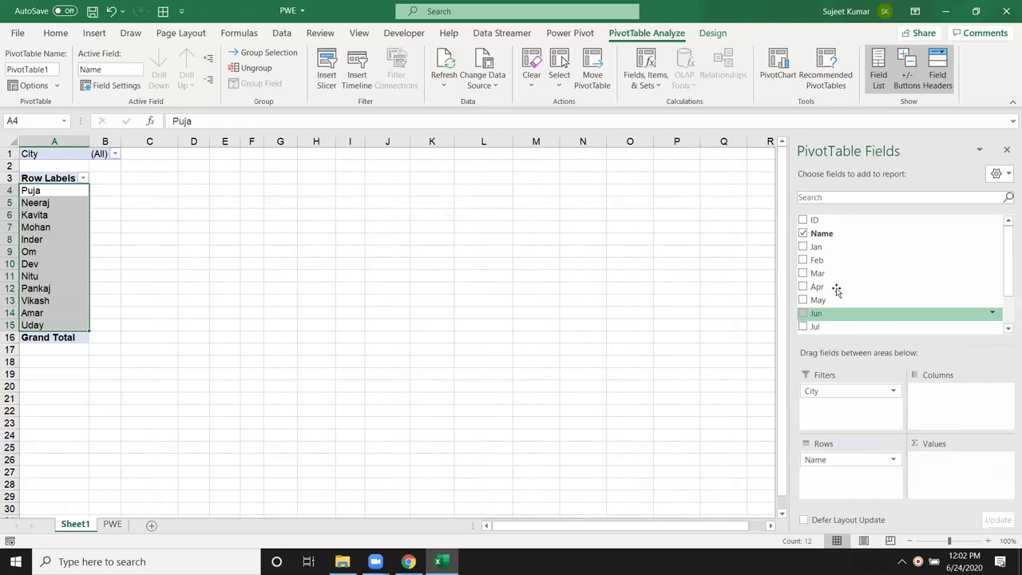
# Add monthly sums for Jan through Aug to the pivot values.
pyautogui.click(803, 247)
pyautogui.click(803, 261)
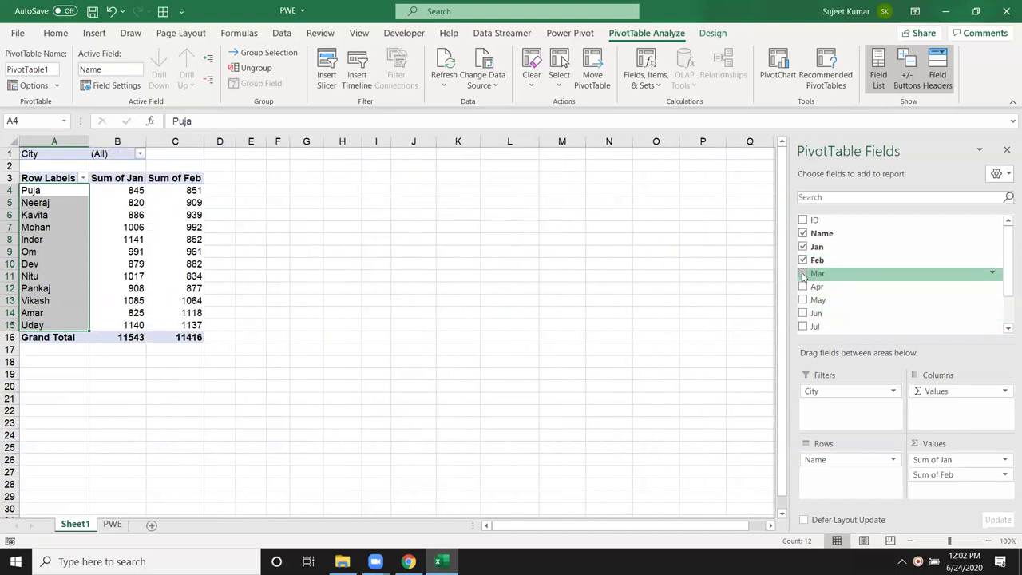
pyautogui.click(803, 273)
pyautogui.click(803, 286)
pyautogui.click(803, 300)
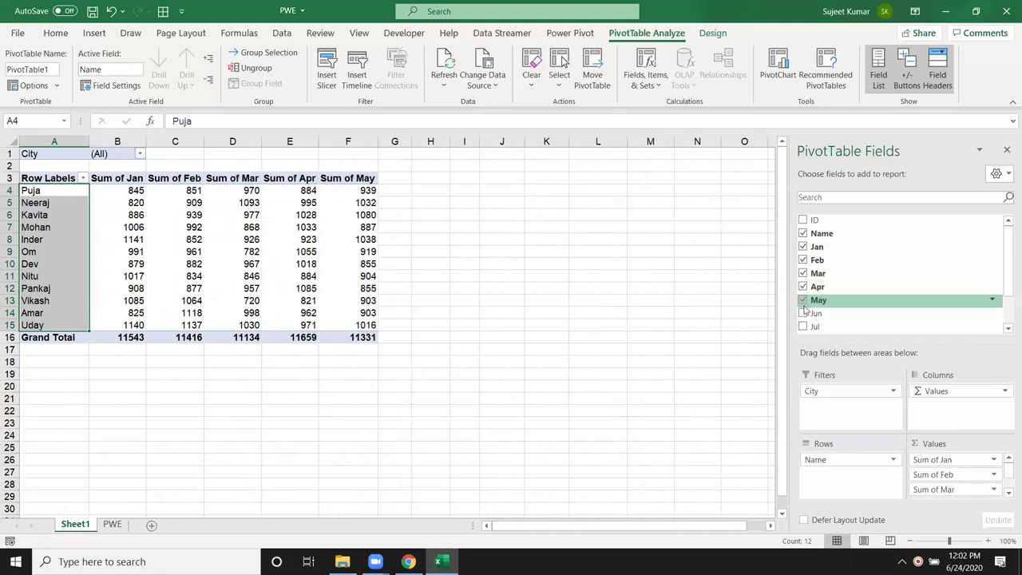
pyautogui.click(803, 313)
pyautogui.click(803, 325)
pyautogui.scroll(-2, 803, 319)
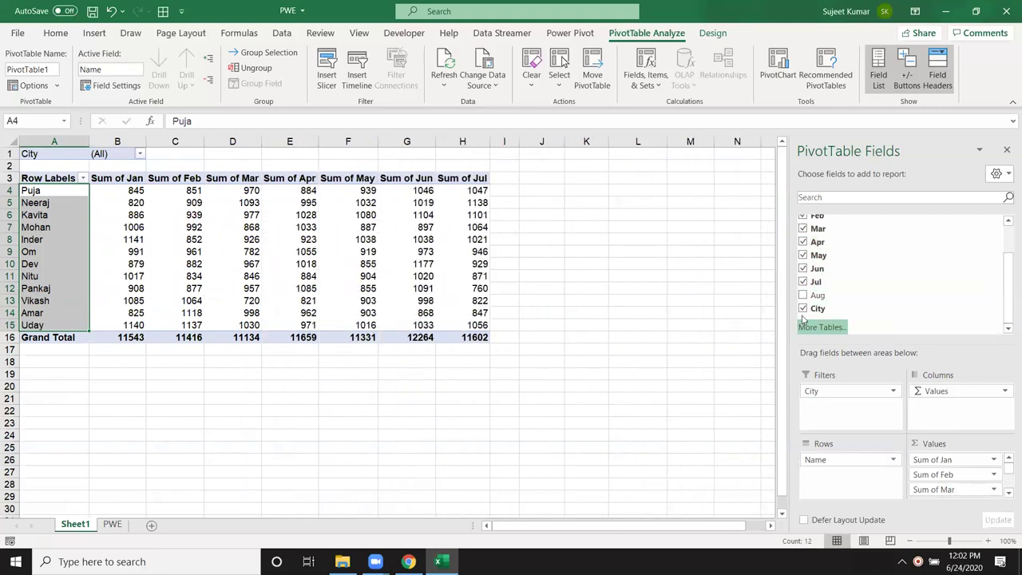
pyautogui.click(803, 295)
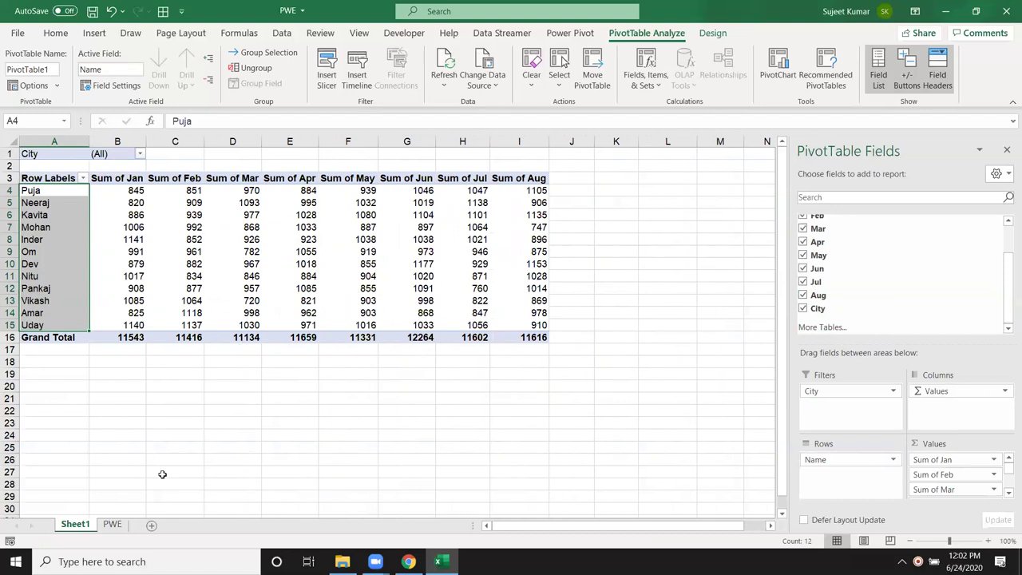
# Check the top of the Jan column on the PWE sheet, then return to Sheet1.
pyautogui.click(113, 524)
pyautogui.scroll(2, 107, 255)
pyautogui.scroll(1, 99, 236)
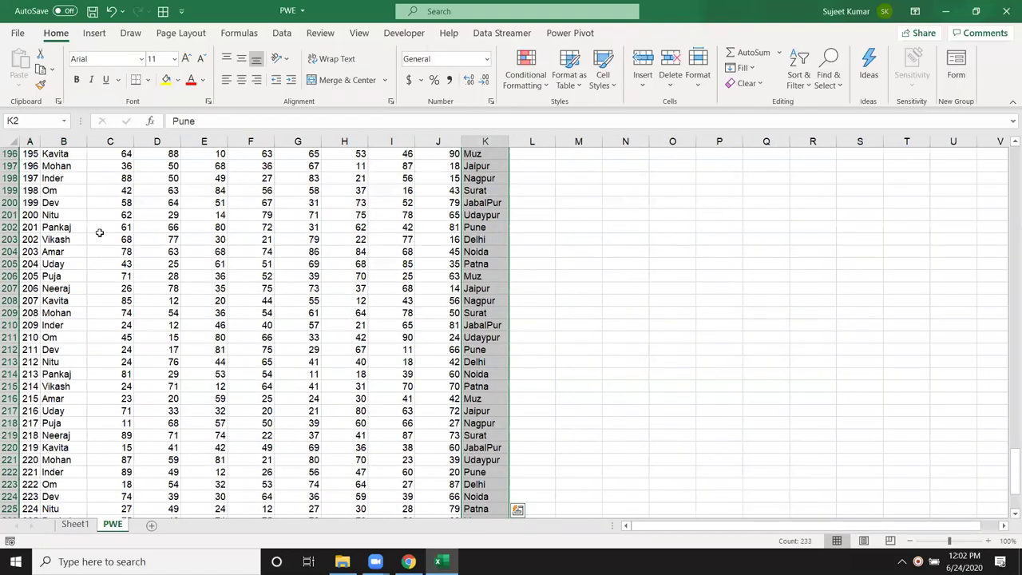
pyautogui.scroll(5, 99, 232)
pyautogui.click(99, 232)
pyautogui.hotkey('ctrl', 'Up')
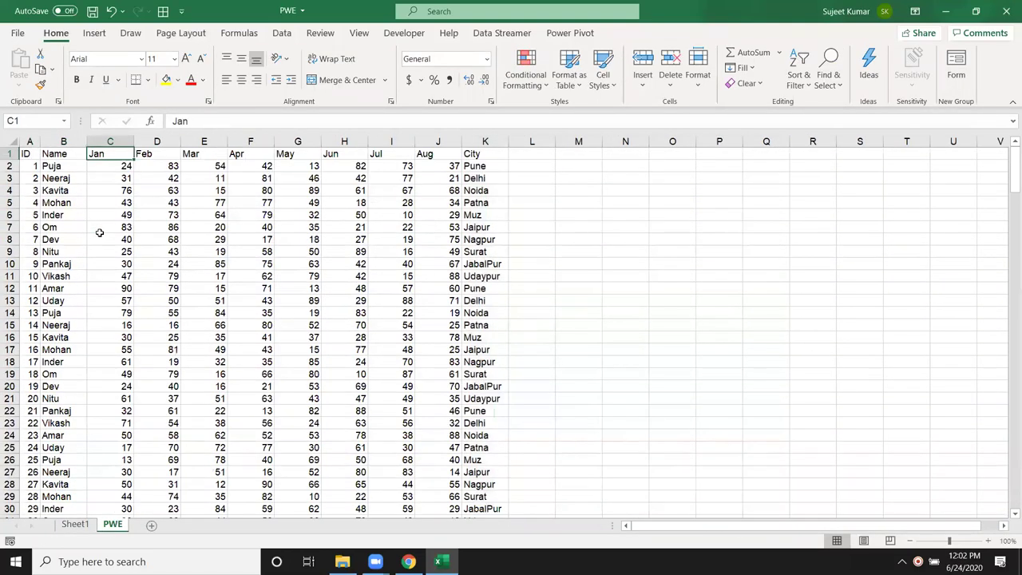
pyautogui.click(80, 525)
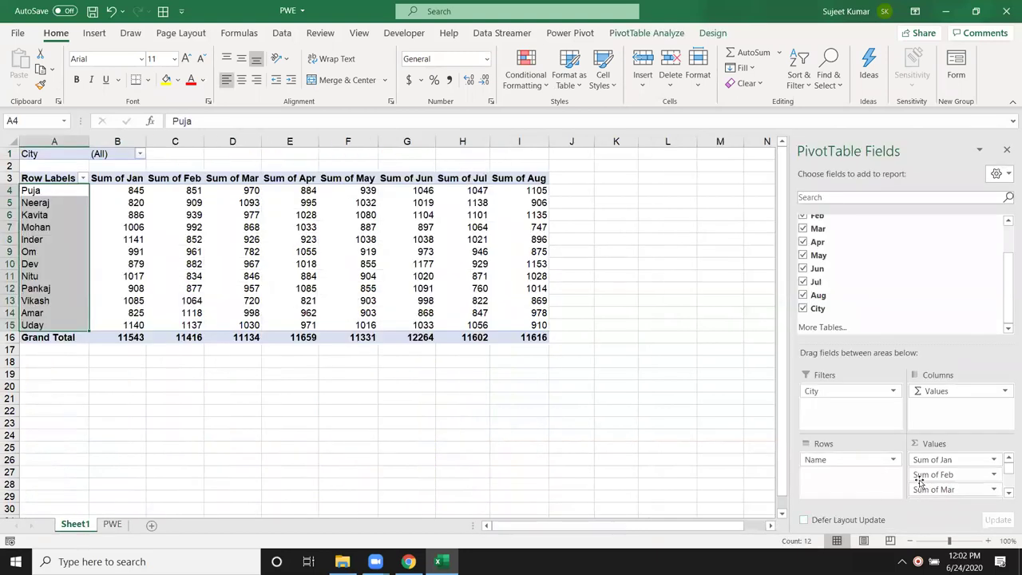
pyautogui.scroll(2, 816, 320)
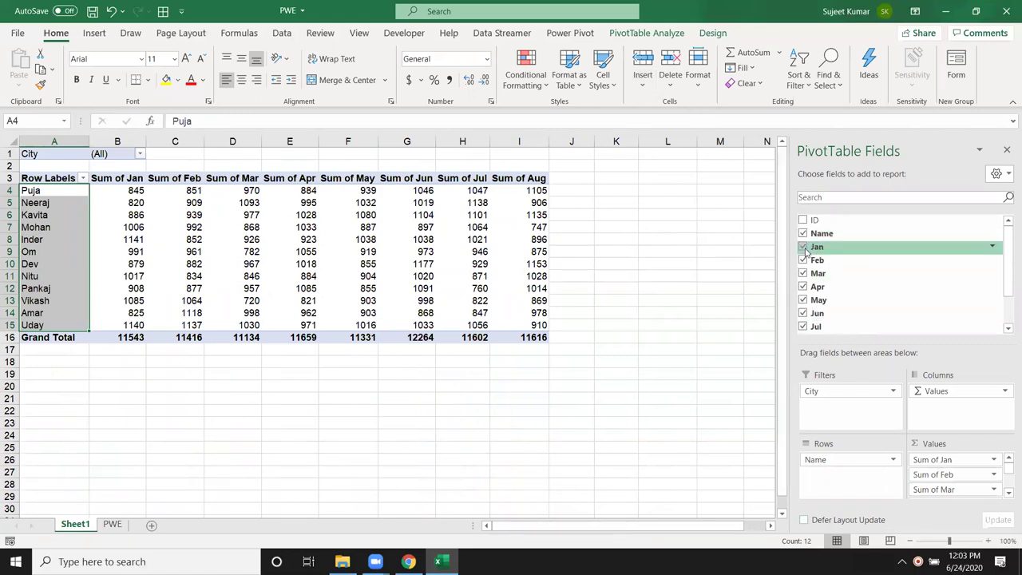
# Remove the Jan through Aug sum fields from the PivotTable values.
pyautogui.click(802, 247)
pyautogui.click(803, 273)
pyautogui.click(803, 287)
pyautogui.click(803, 299)
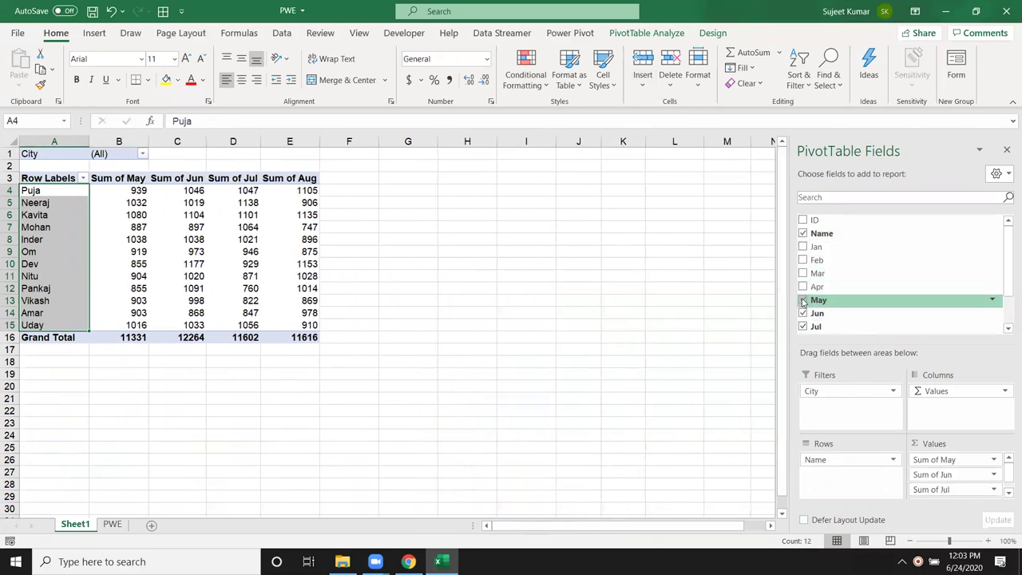
pyautogui.click(803, 313)
pyautogui.scroll(-2, 803, 312)
pyautogui.click(803, 282)
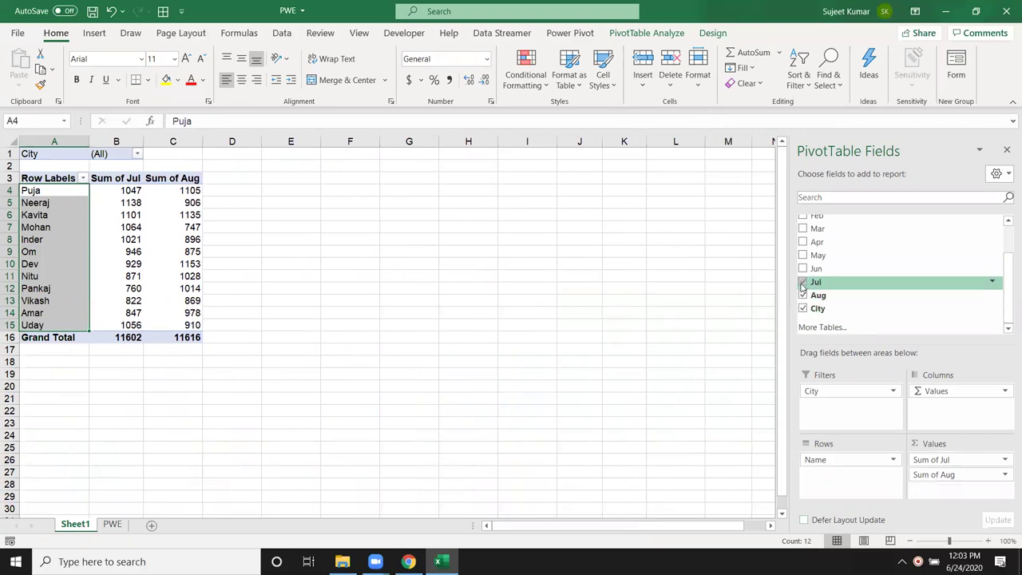
pyautogui.click(802, 296)
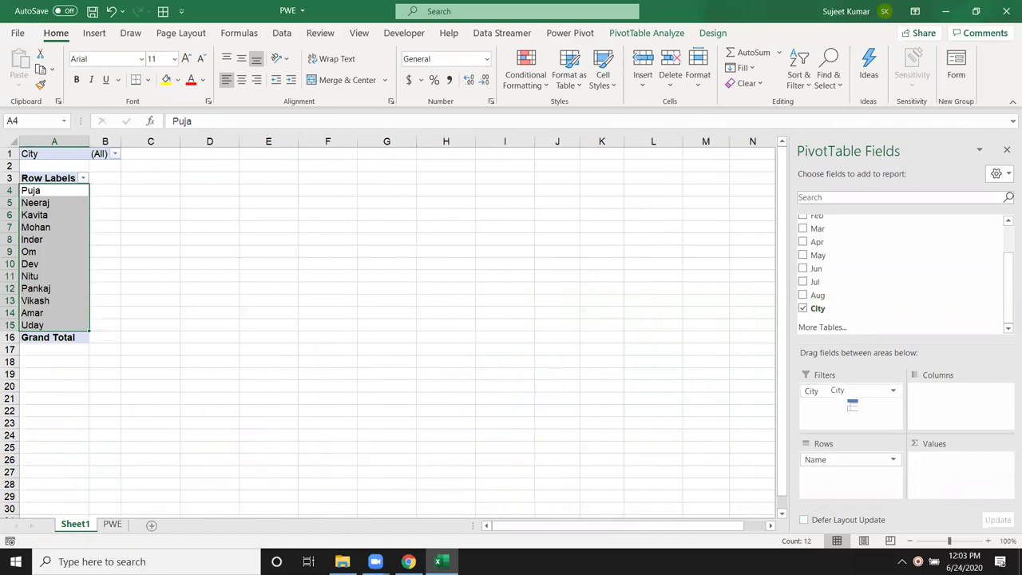
# Spread the cities across the pivot columns, then view the PWE source data sheet.
pyautogui.moveTo(830, 390); pyautogui.dragTo(932, 396)
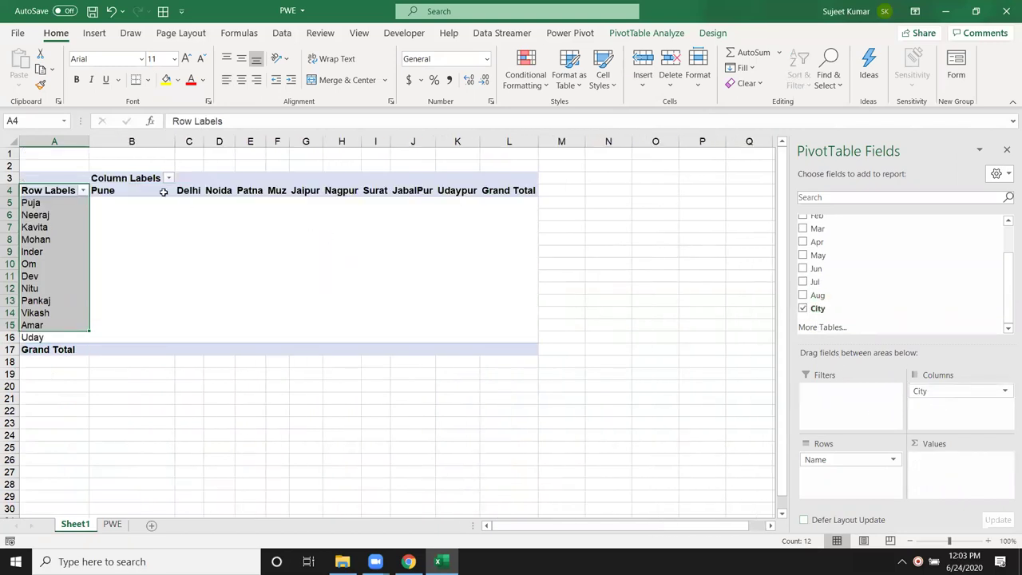
pyautogui.moveTo(163, 192); pyautogui.dragTo(386, 192)
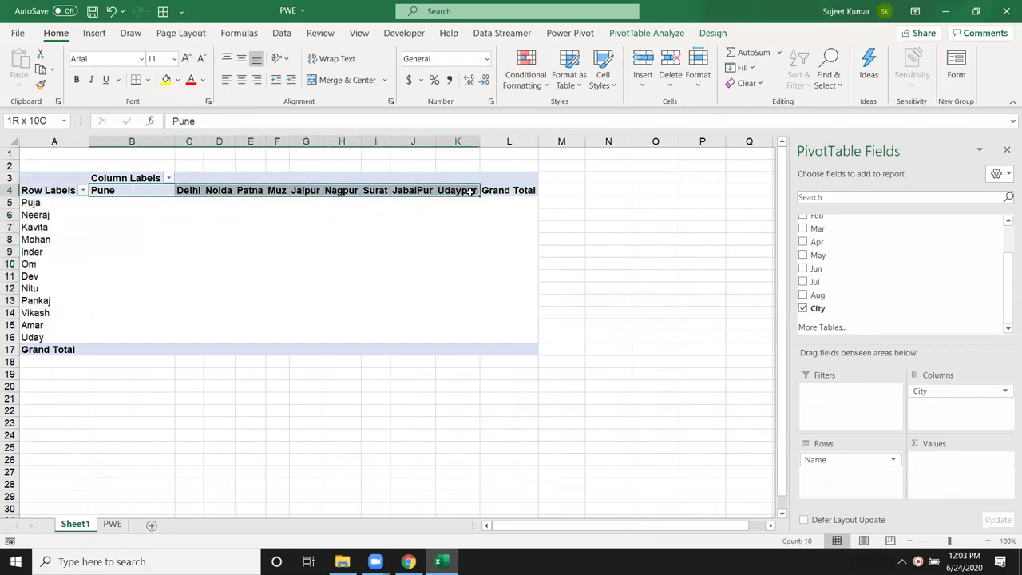
pyautogui.click(110, 524)
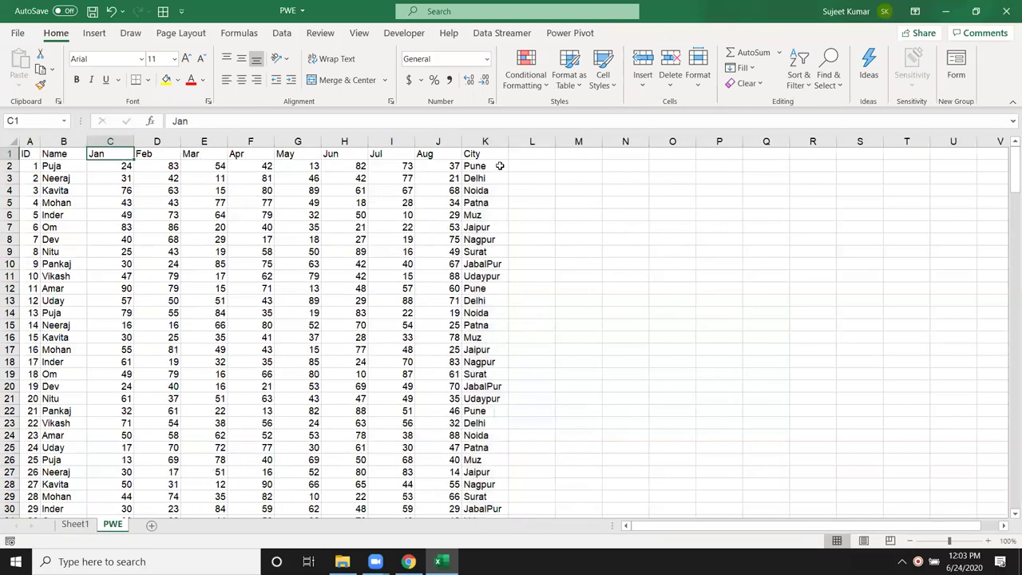
# On the PWE sheet, select the City column and the Jan–Aug month data.
pyautogui.click(485, 141)
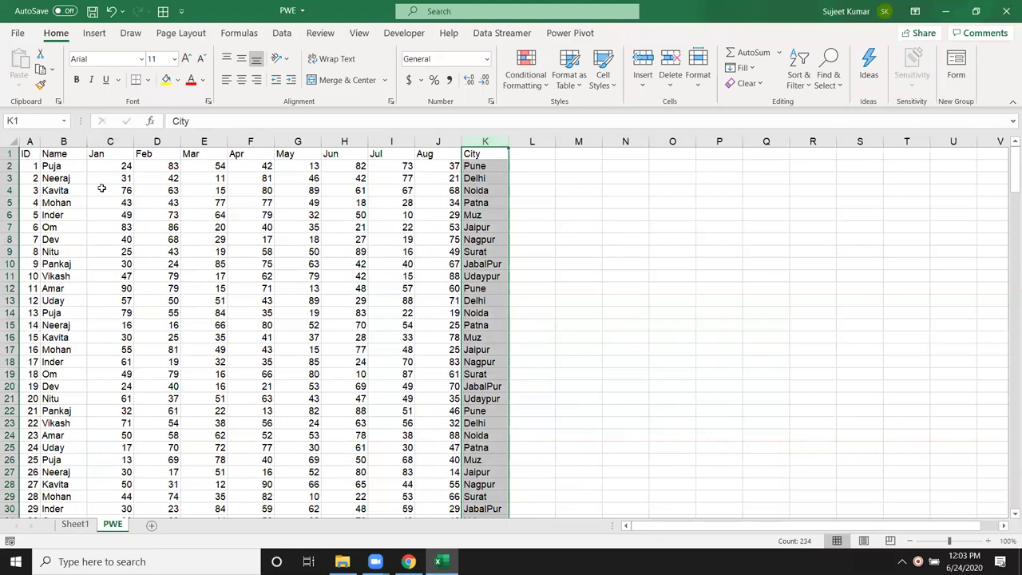
pyautogui.click(104, 153)
pyautogui.hotkey('ctrl', 'shift', 'Down')
pyautogui.hotkey('shift', 'Right')
pyautogui.hotkey('shift', 'Right')
pyautogui.hotkey('shift', 'Right')
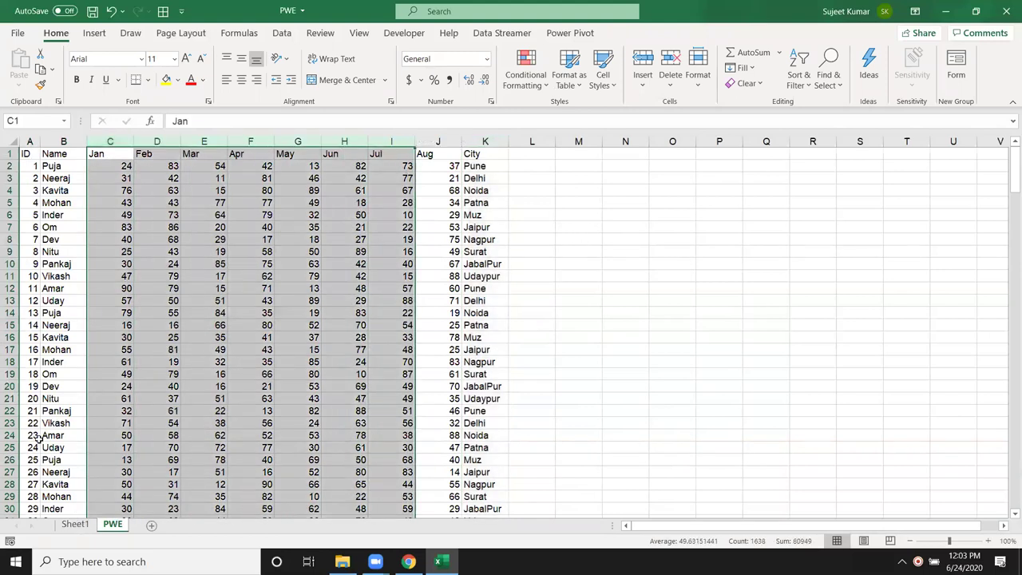
# Back on Sheet1, move City from the pivot columns into the report filter, set to (All).
pyautogui.click(75, 523)
pyautogui.moveTo(938, 398); pyautogui.dragTo(811, 390)
pyautogui.scroll(3, 860, 292)
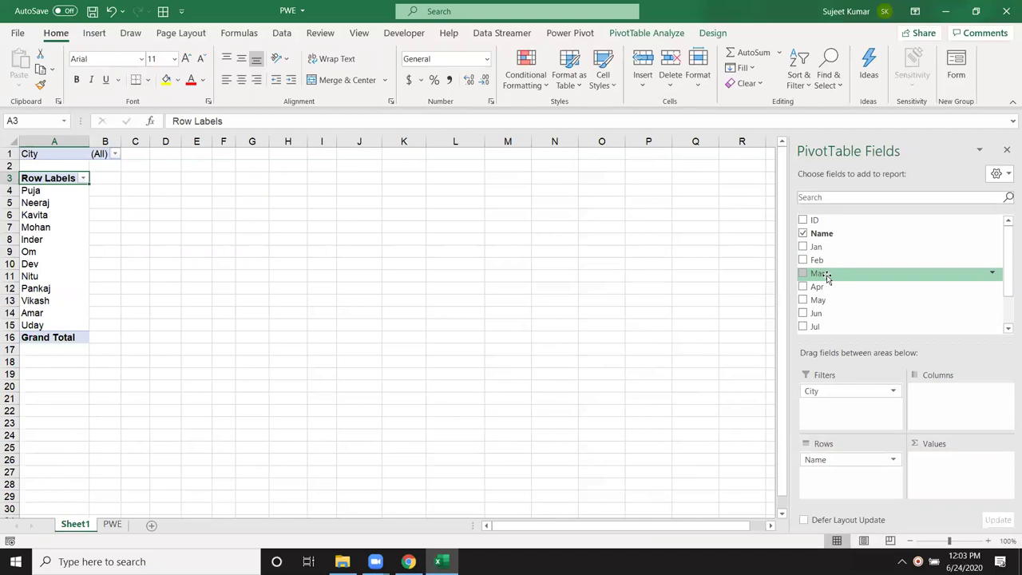
# Start a new calculated field named Total from PivotTable Analyze > Fields, Items & Sets.
pyautogui.click(662, 36)
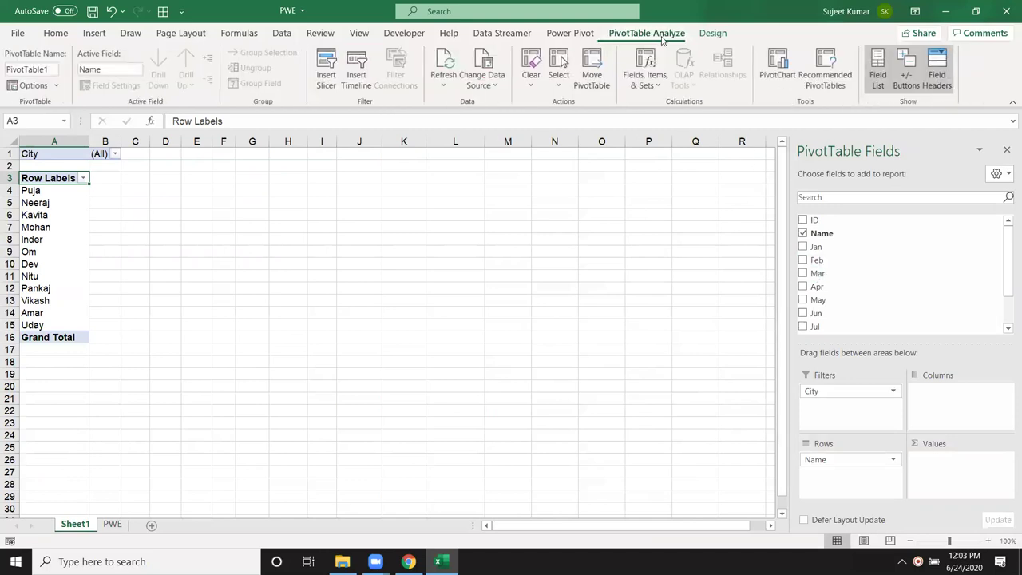
pyautogui.click(634, 86)
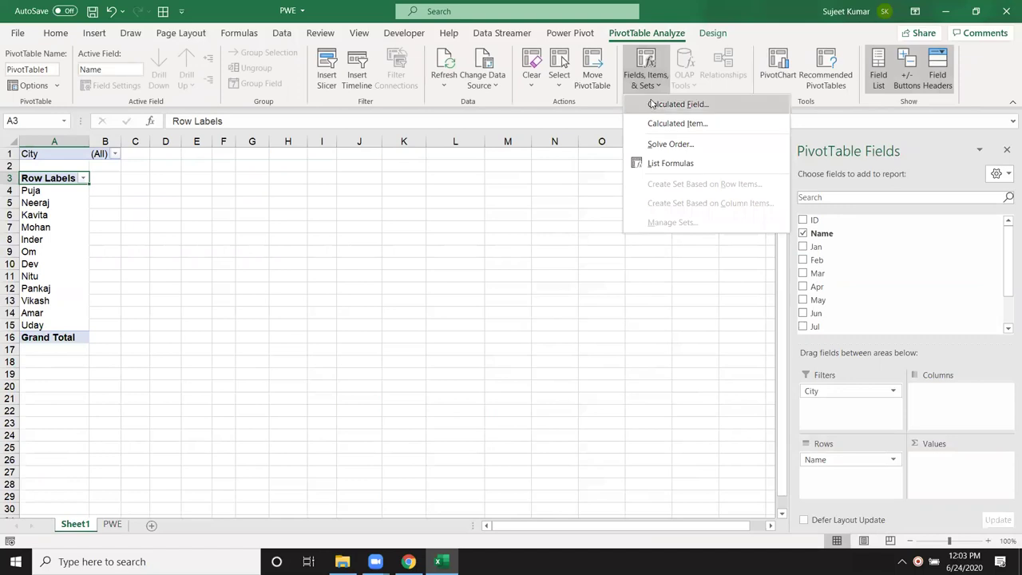
pyautogui.click(677, 104)
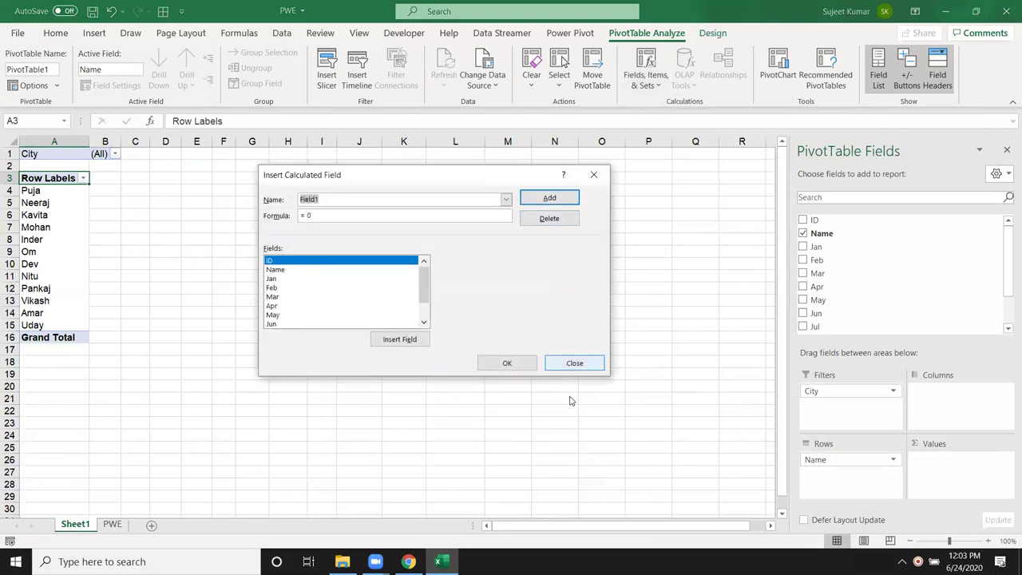
pyautogui.write('Total')
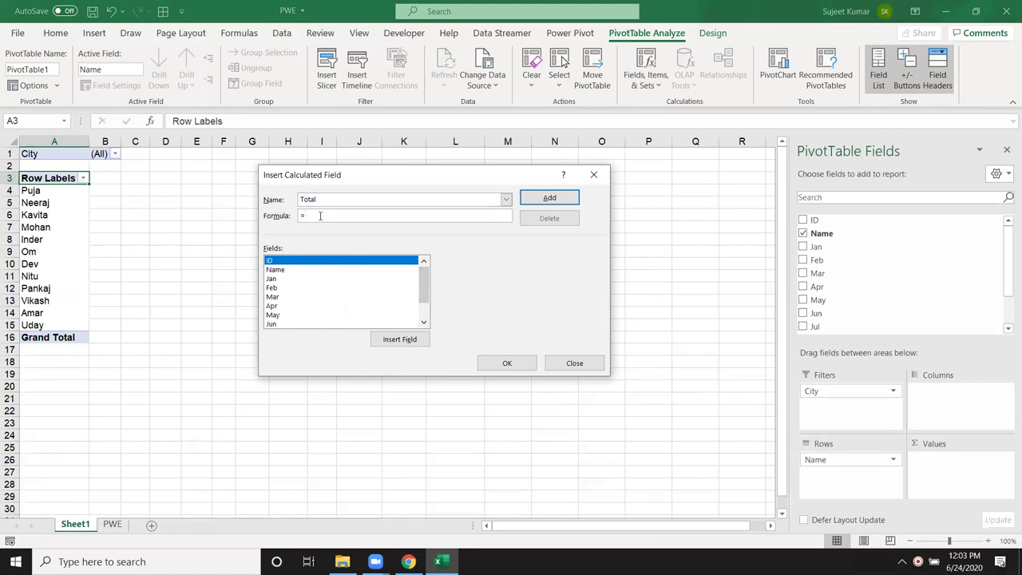
# Build the Total formula as Jan+Feb+Mar+Apr+May+Jun from the field list.
pyautogui.click(271, 278)
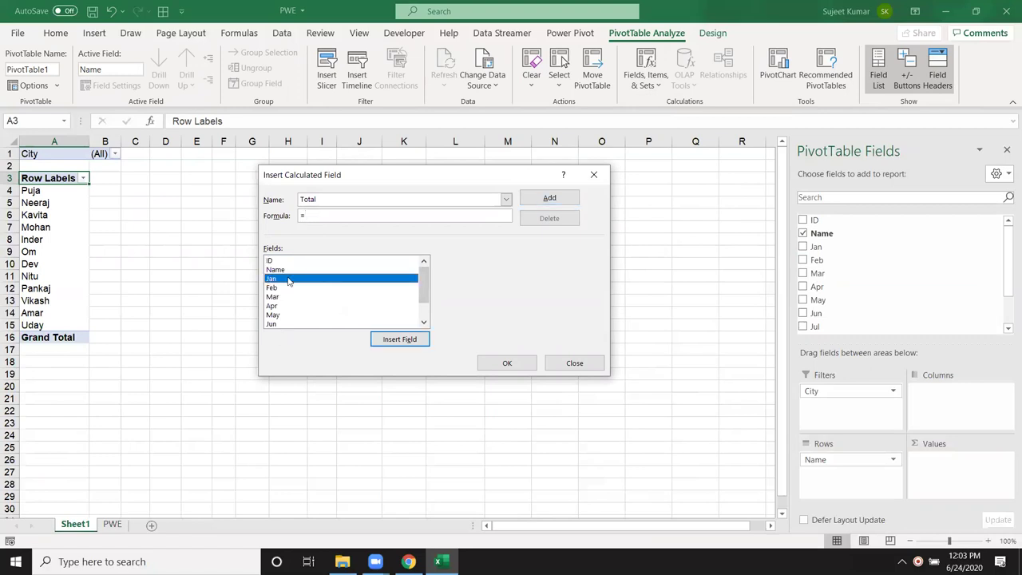
pyautogui.click(404, 341)
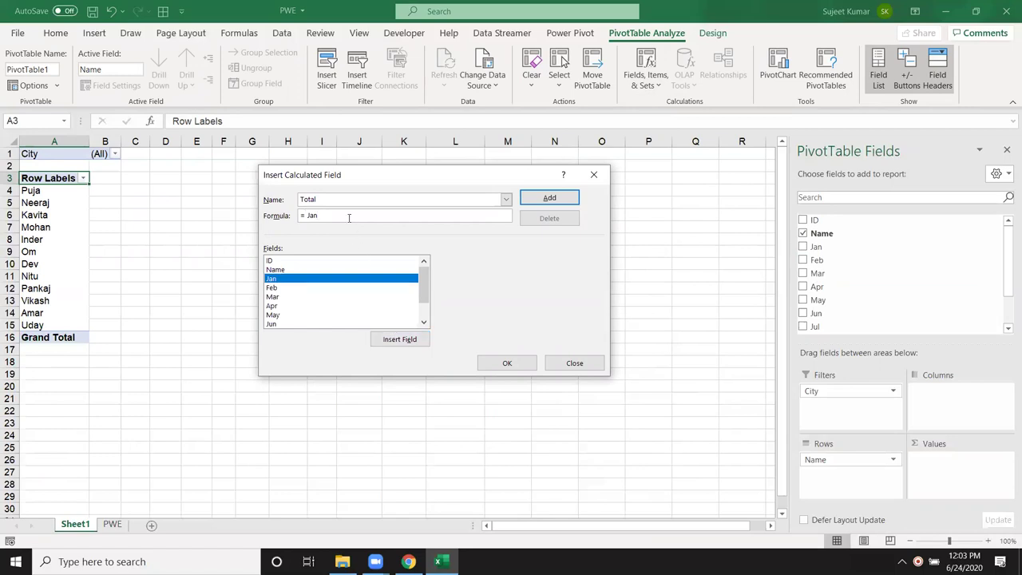
pyautogui.click(303, 288)
pyautogui.click(388, 339)
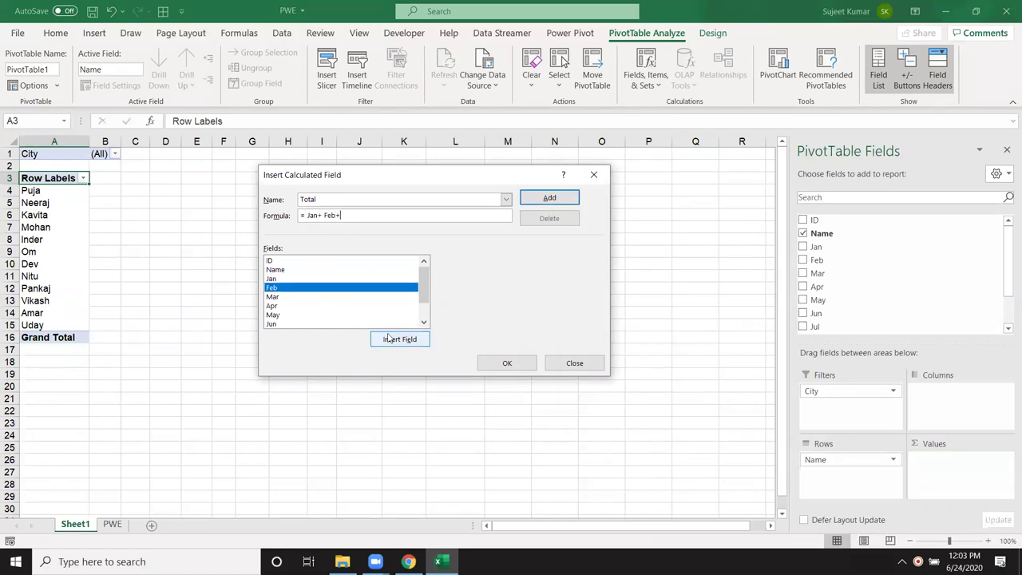
pyautogui.click(289, 296)
pyautogui.click(391, 340)
pyautogui.write('+')
pyautogui.click(279, 307)
pyautogui.click(398, 340)
pyautogui.click(398, 341)
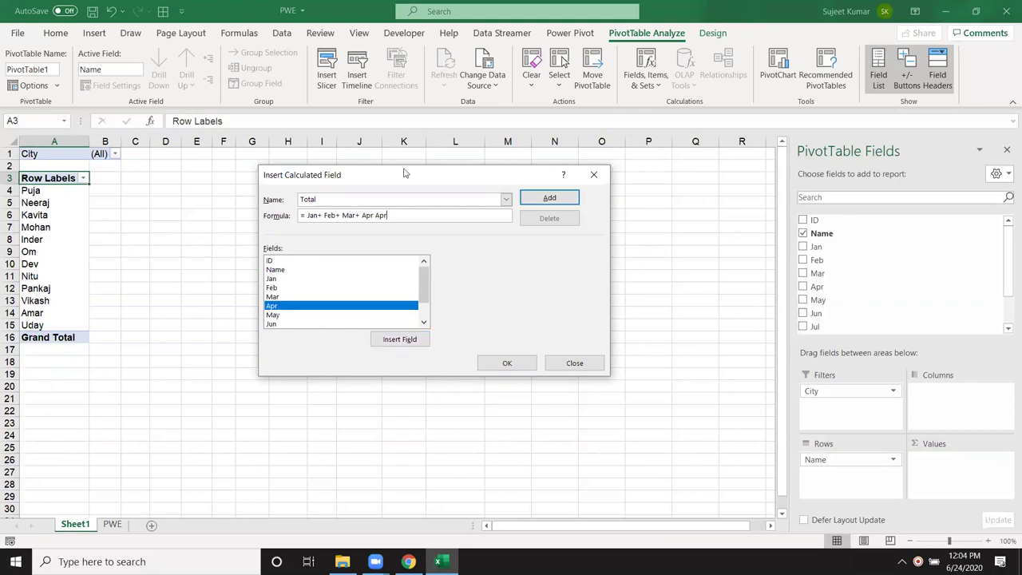
pyautogui.write('+')
pyautogui.click(275, 315)
pyautogui.click(377, 339)
pyautogui.write('+')
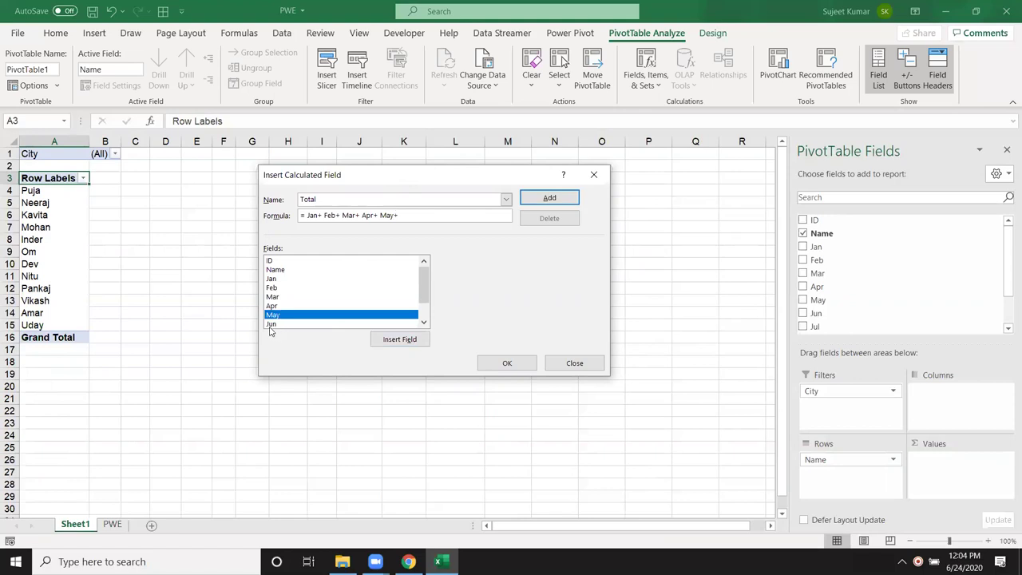
pyautogui.click(271, 323)
pyautogui.click(365, 339)
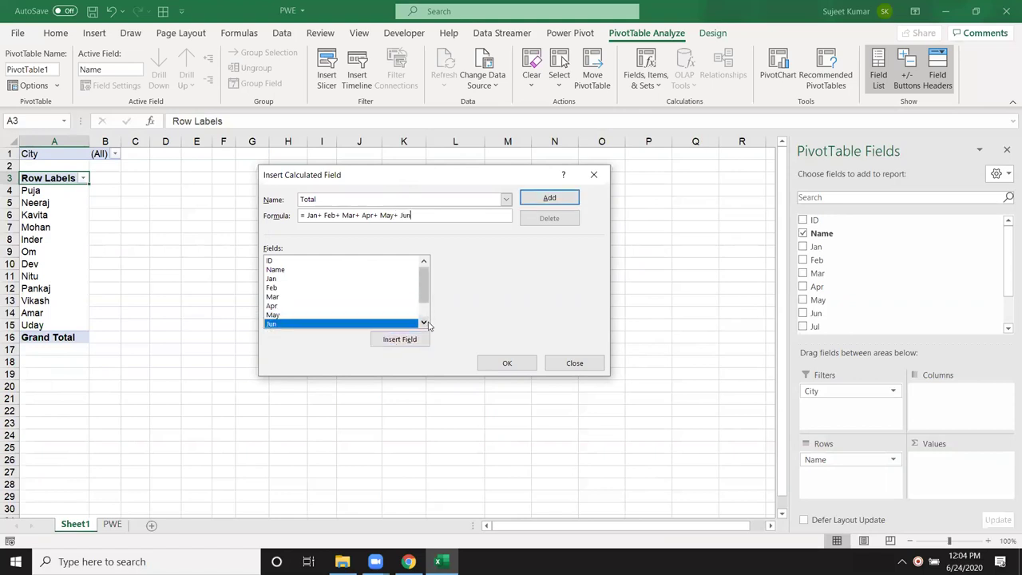
# Append Jul and Aug to complete =Jan+…+Aug, then add the Total field and confirm.
pyautogui.scroll(-1, 423, 323)
pyautogui.write('+')
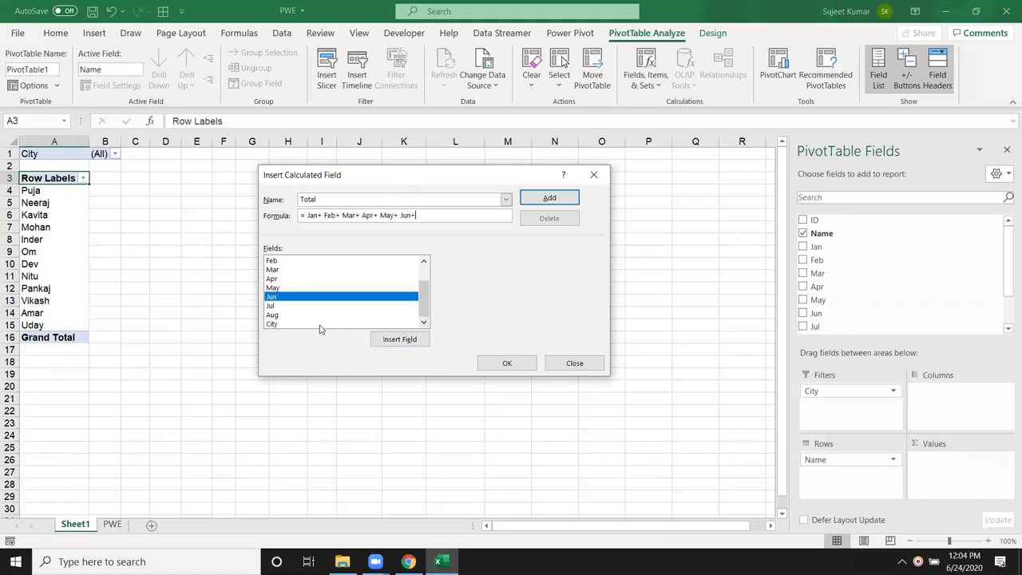
pyautogui.doubleClick(274, 307)
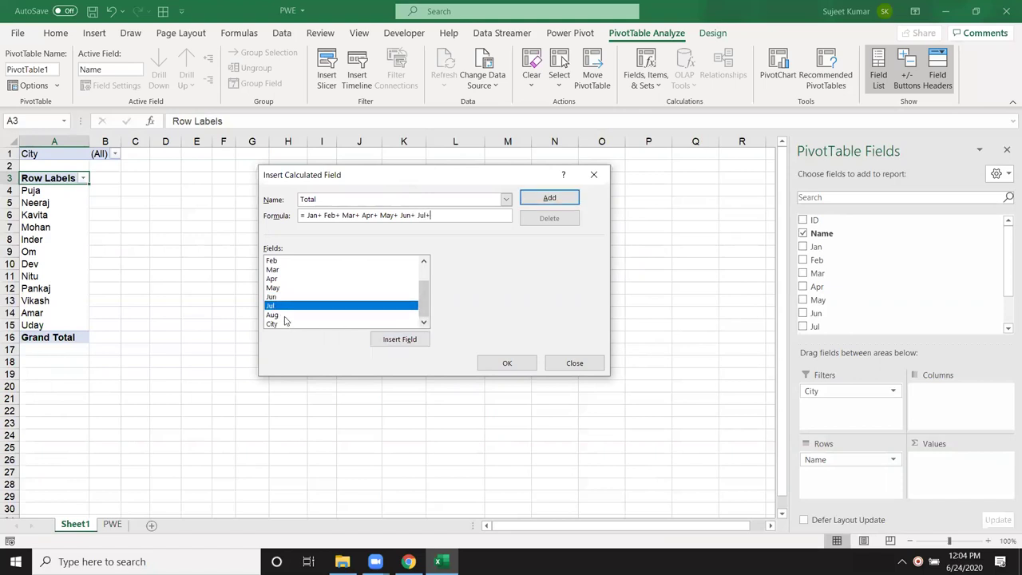
pyautogui.doubleClick(284, 315)
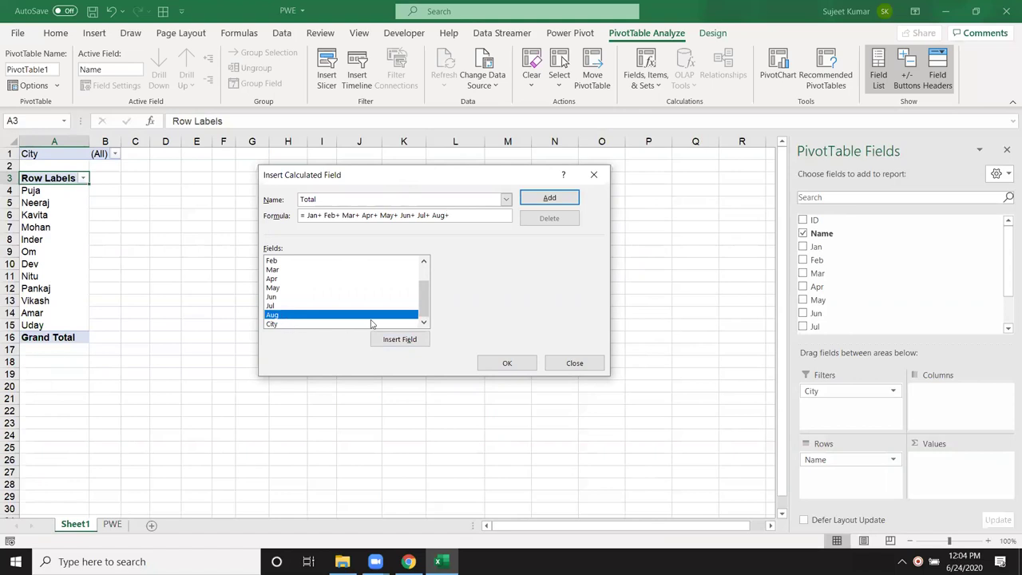
pyautogui.press('BackSpace')
pyautogui.click(559, 200)
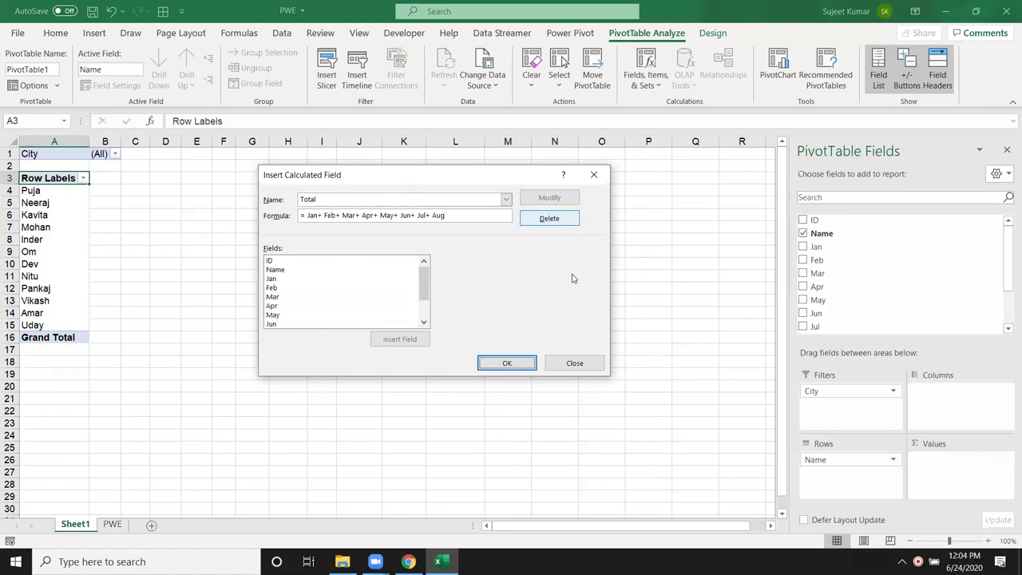
pyautogui.click(517, 370)
pyautogui.moveTo(128, 190); pyautogui.dragTo(116, 325)
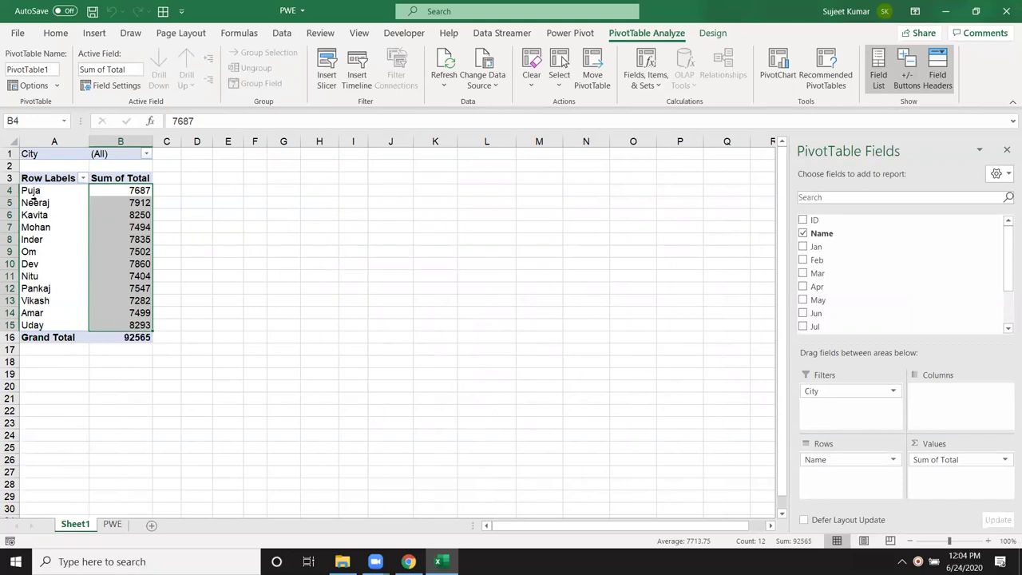
pyautogui.moveTo(48, 192); pyautogui.dragTo(121, 323)
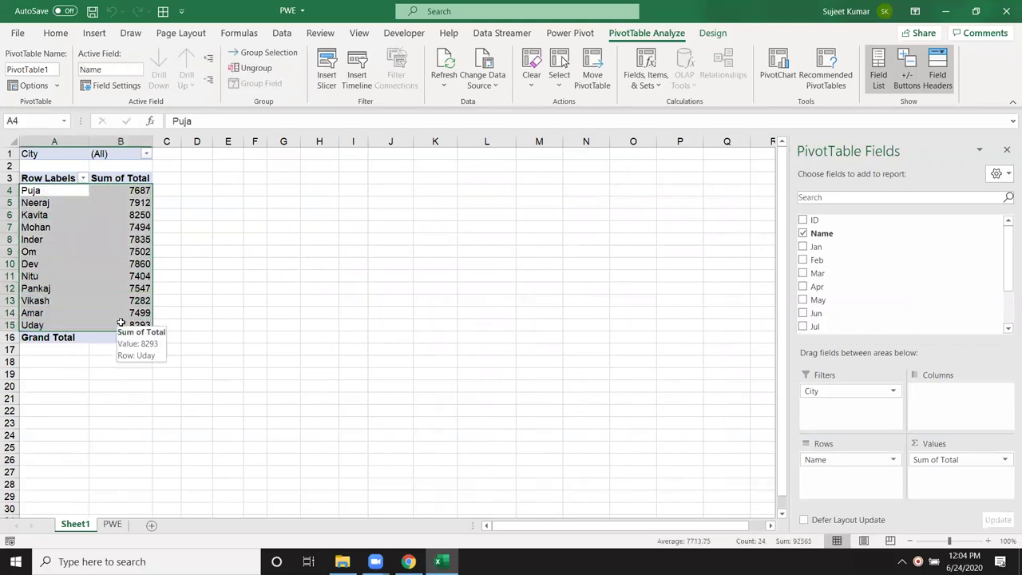
# Drag City out of the pivot filter, leaving names with Sum of Total such as 7835.
pyautogui.moveTo(811, 390); pyautogui.dragTo(840, 273)
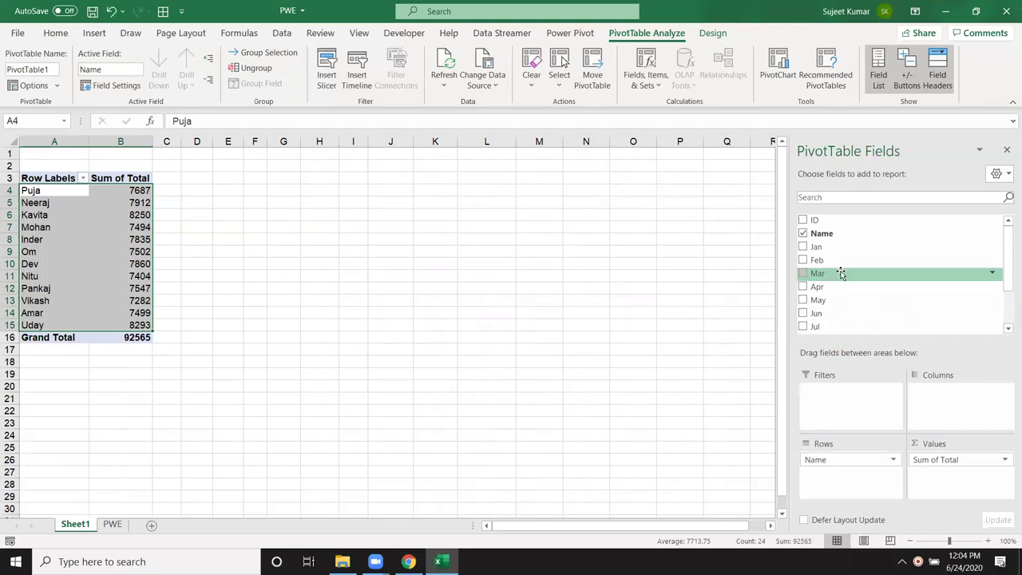
pyautogui.click(134, 241)
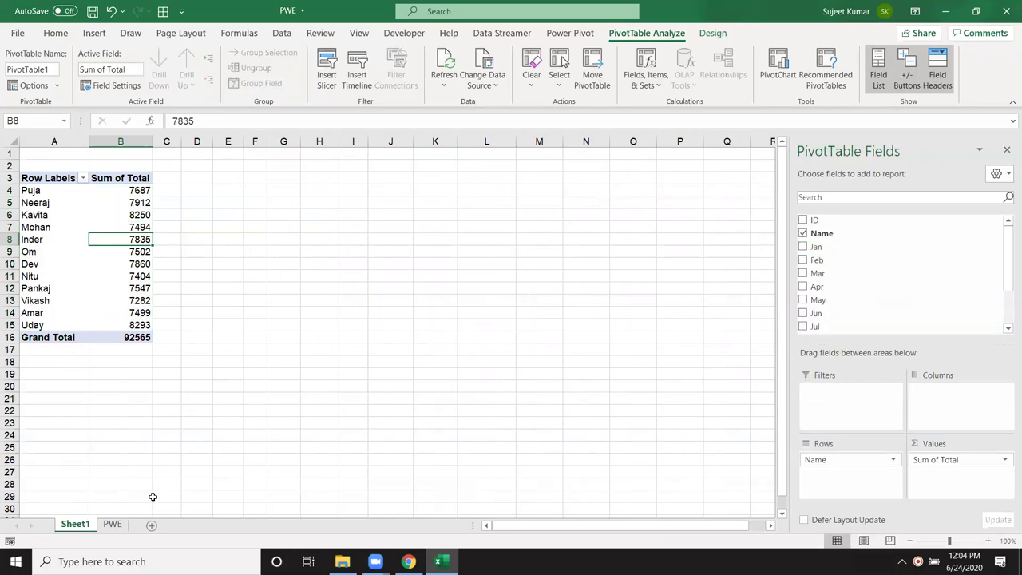
pyautogui.click(113, 523)
# Try a sum formula in PWE cell L2, cancel it, and return to Sheet1.
pyautogui.click(520, 166)
pyautogui.write('=')
pyautogui.press('Left')
pyautogui.press('Left')
pyautogui.press('Left')
pyautogui.press('Left')
pyautogui.press('Left')
pyautogui.press('Left')
pyautogui.write('+')
pyautogui.press('Left')
pyautogui.press('Left')
pyautogui.press('Left')
pyautogui.press('Left')
pyautogui.press('Left')
pyautogui.press('Left')
pyautogui.press('Left')
pyautogui.press('Left')
pyautogui.write('+')
pyautogui.press('Left')
pyautogui.press('Left')
pyautogui.press('Left')
pyautogui.press('Left')
pyautogui.press('Left')
pyautogui.press('Left')
pyautogui.write('+')
pyautogui.press('Left')
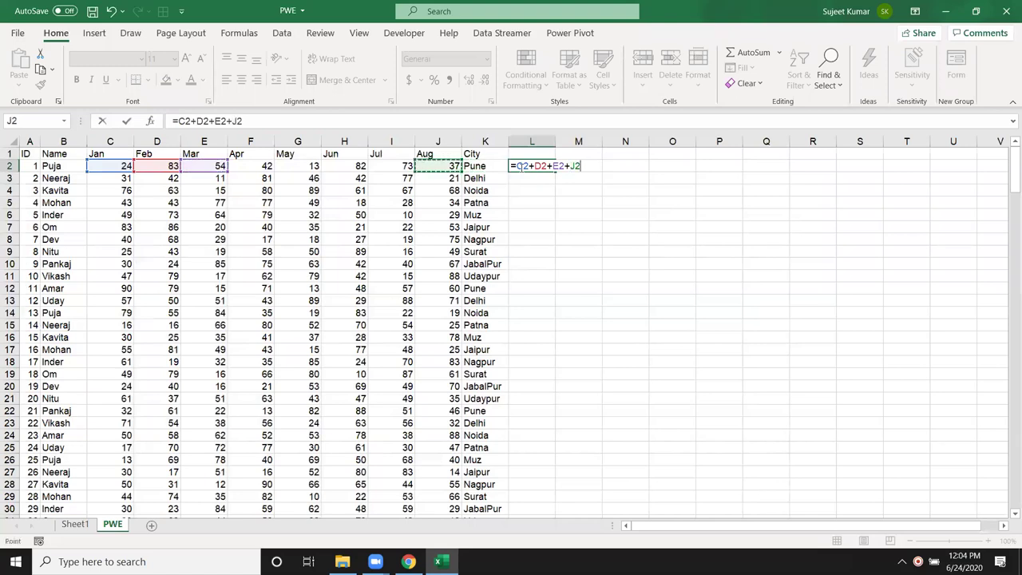
pyautogui.press('Escape')
pyautogui.click(75, 524)
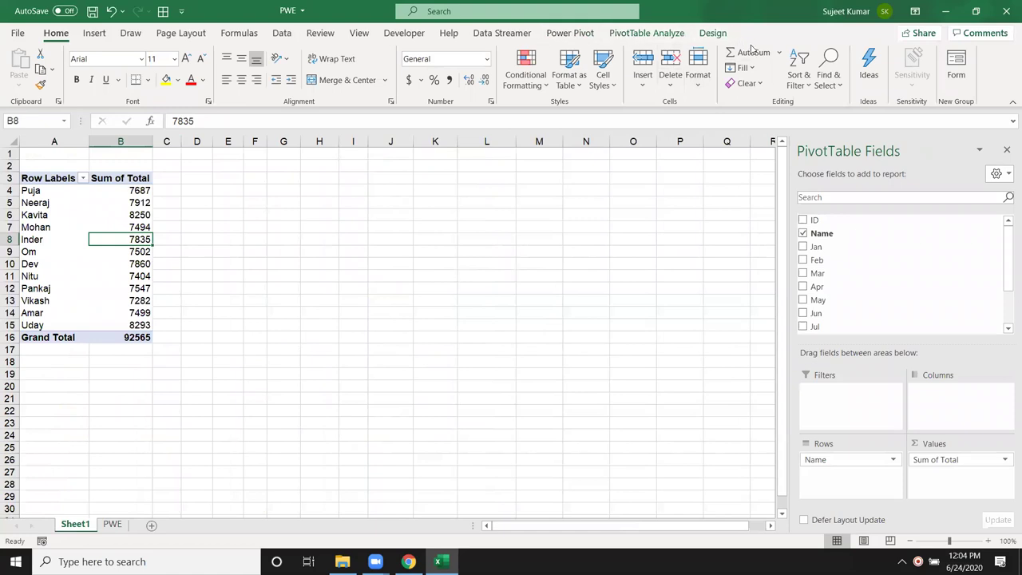
pyautogui.click(638, 33)
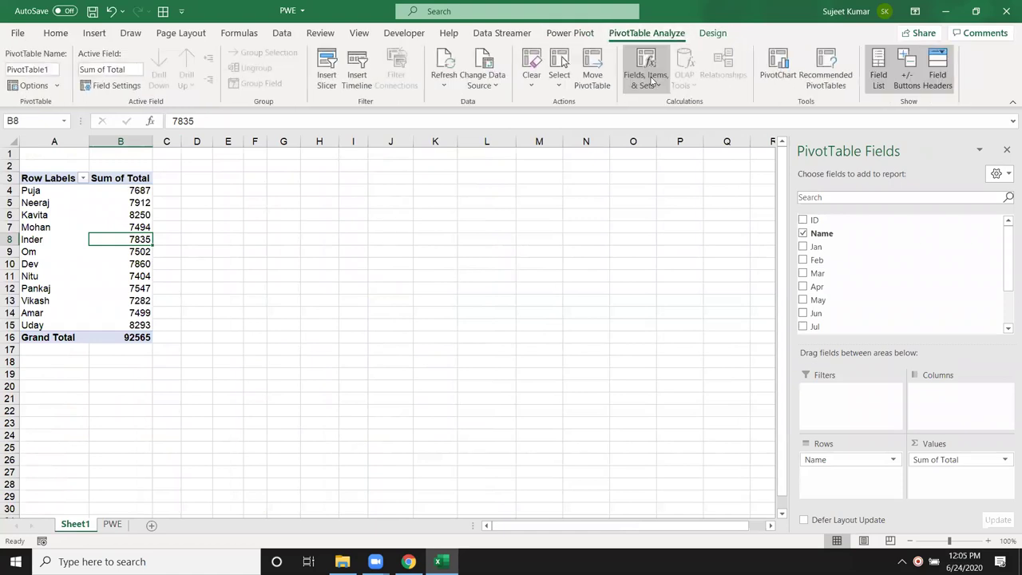
# Define calculated field GST as =Total*18%, giving Sum of GST such as 1410.3 for Inder.
pyautogui.click(644, 72)
pyautogui.click(668, 104)
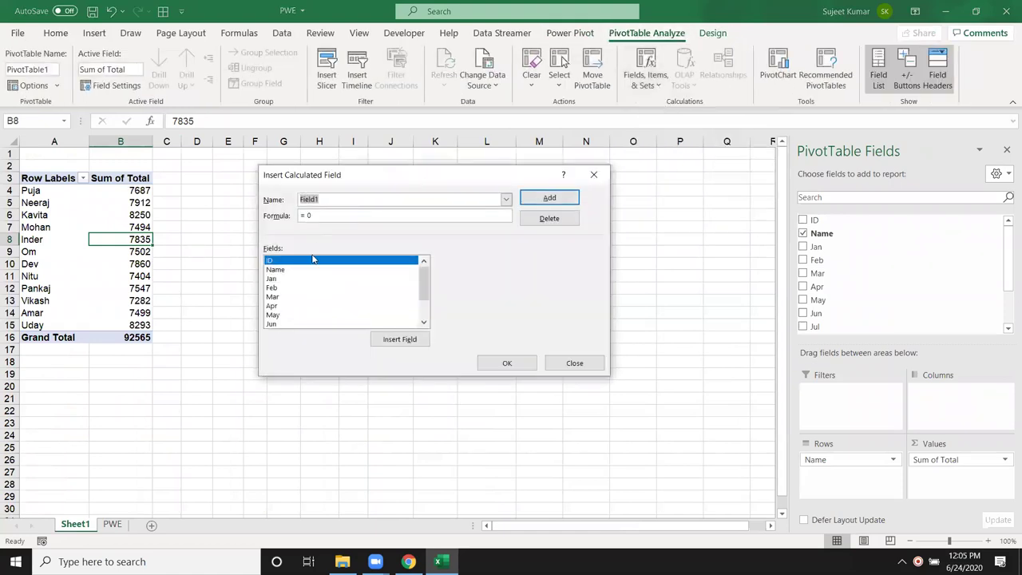
pyautogui.click(292, 279)
pyautogui.doubleClick(324, 200)
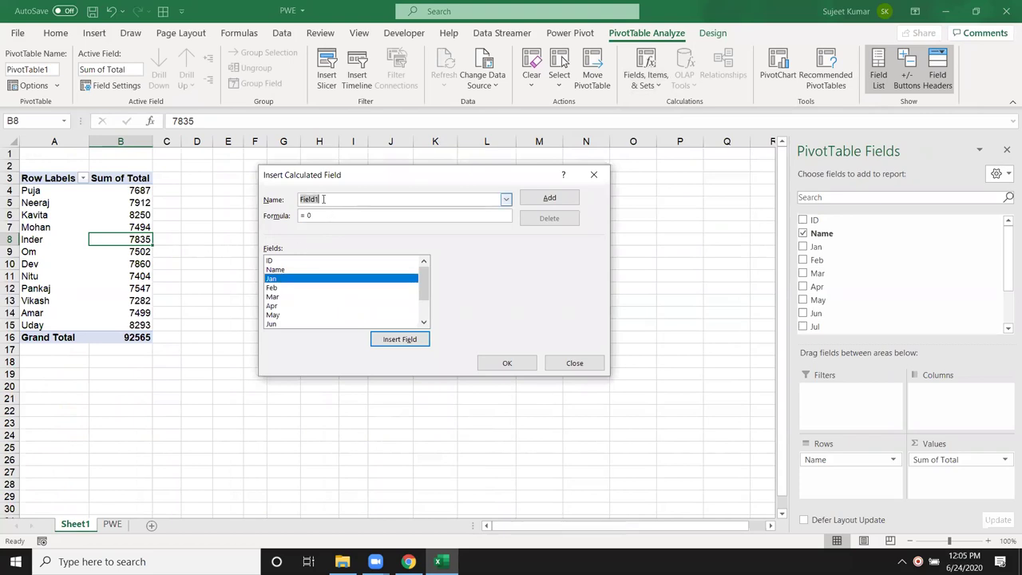
pyautogui.scroll(-2, 318, 293)
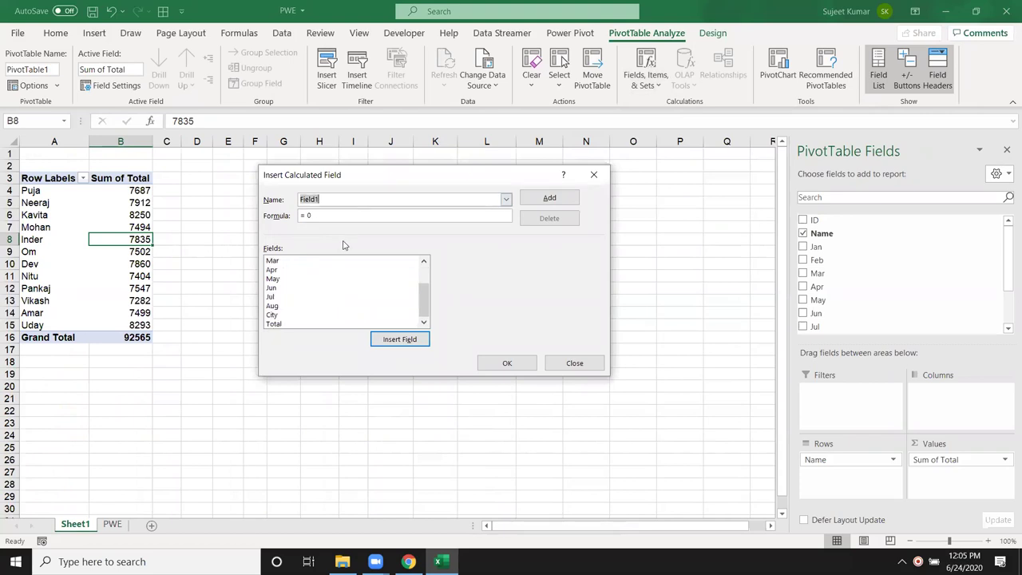
pyautogui.scroll(2, 349, 281)
pyautogui.scroll(-2, 348, 281)
pyautogui.write('GST')
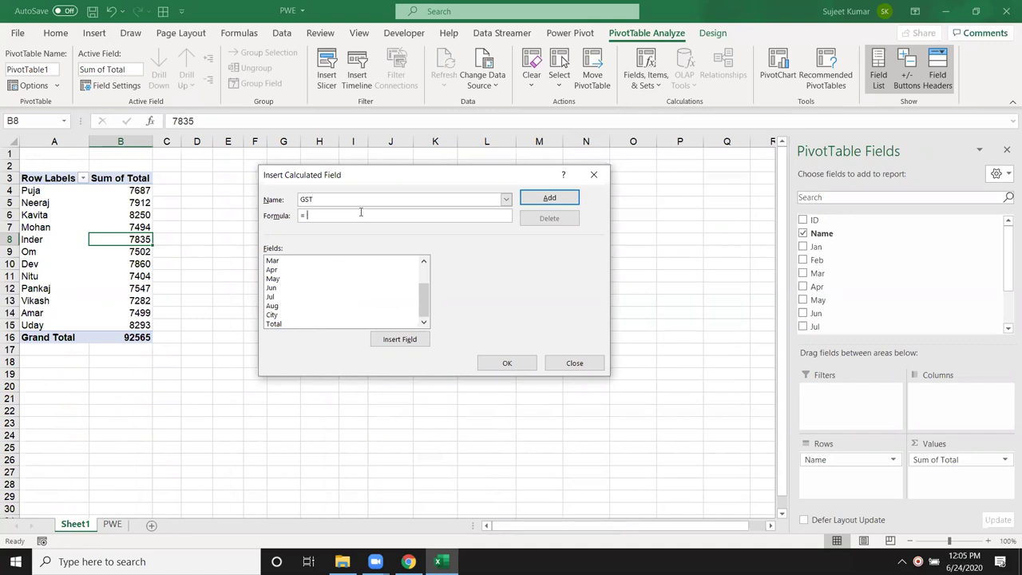
pyautogui.click(273, 323)
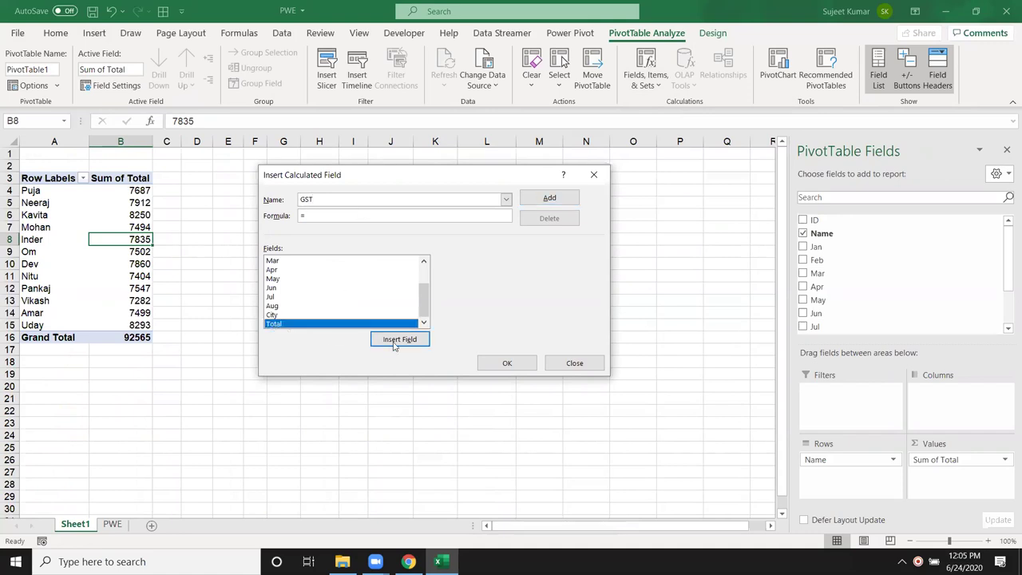
pyautogui.click(399, 341)
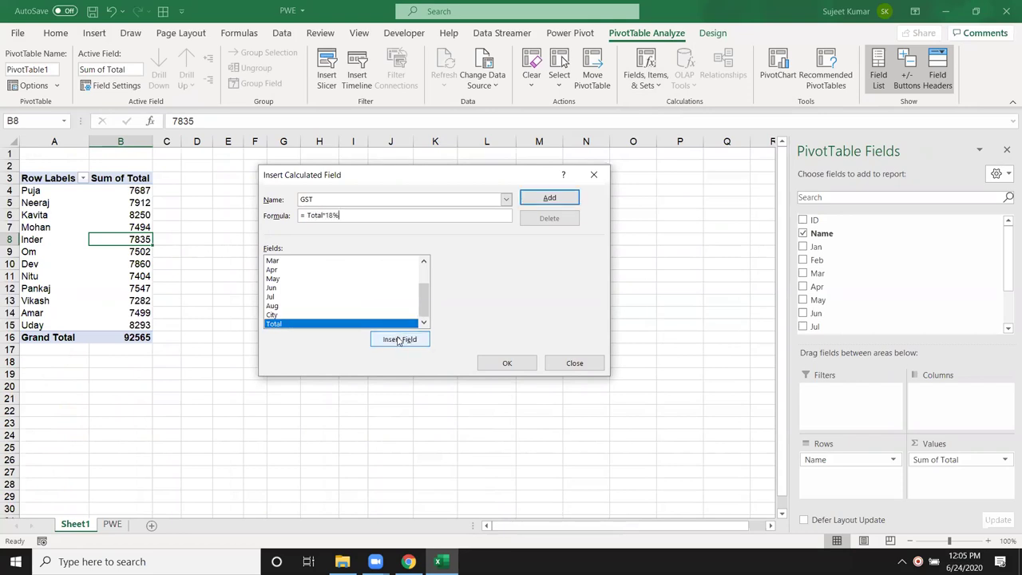
pyautogui.click(555, 202)
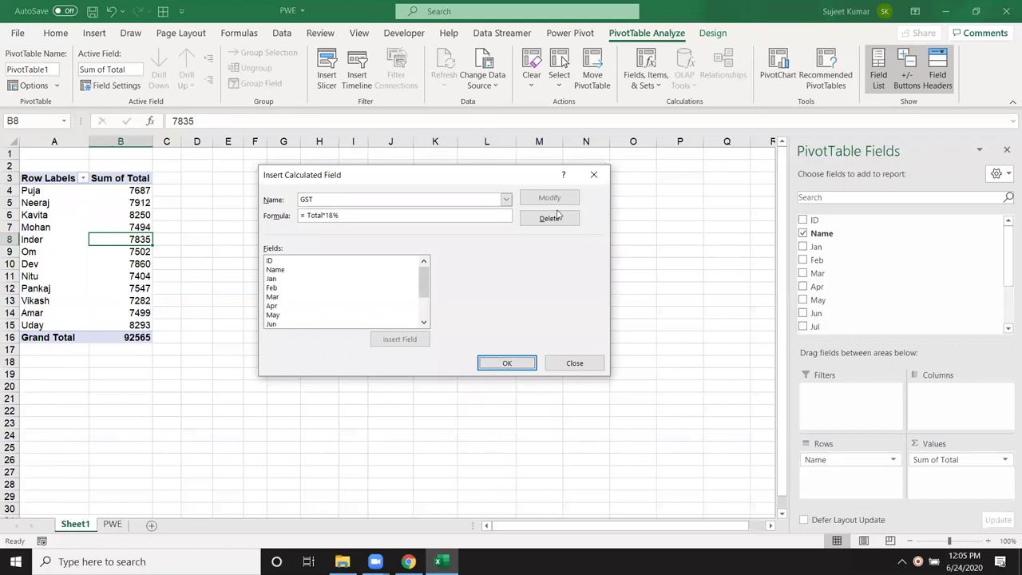
pyautogui.click(530, 364)
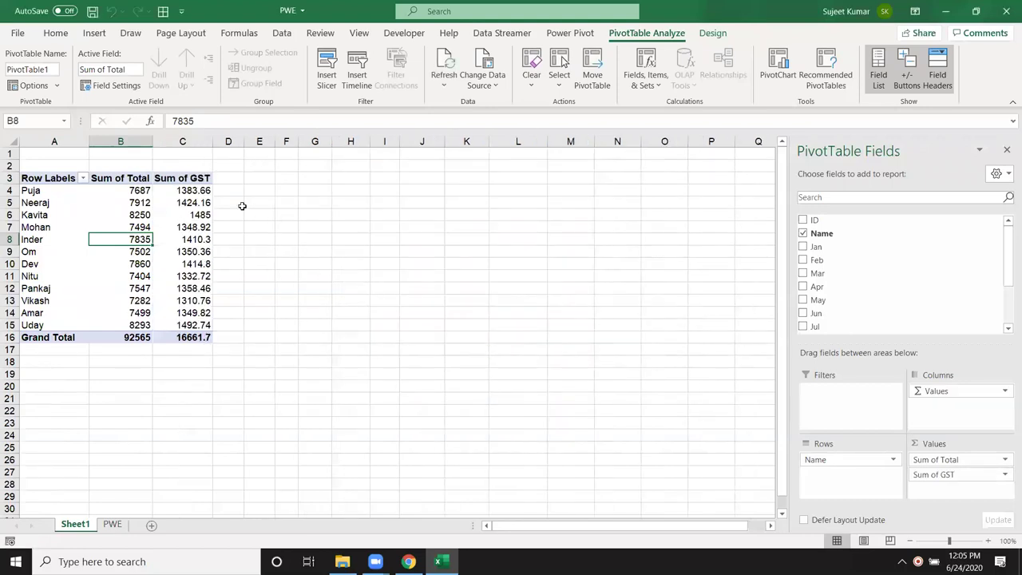
pyautogui.moveTo(205, 189); pyautogui.dragTo(199, 325)
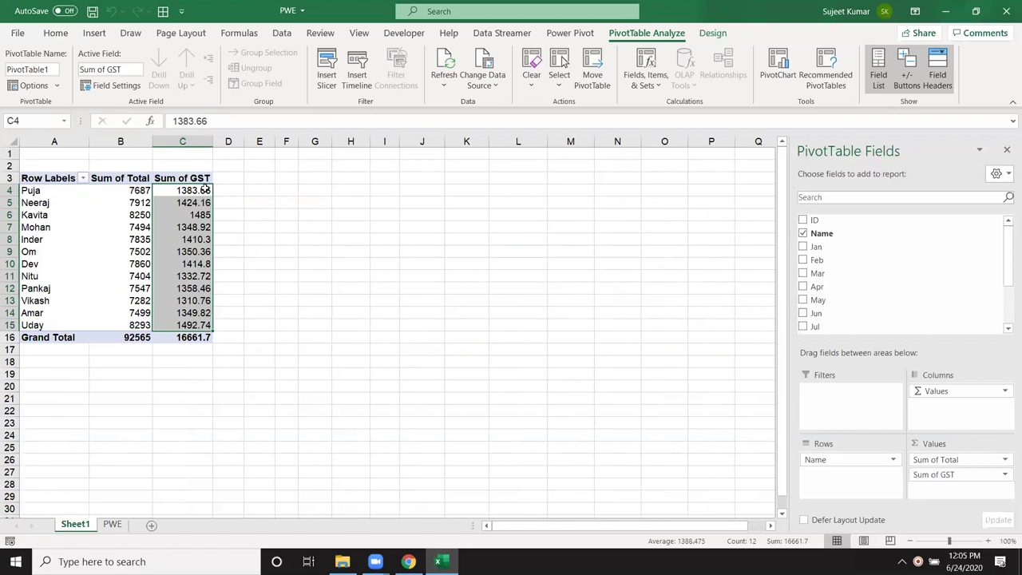
pyautogui.click(201, 190)
pyautogui.click(196, 203)
pyautogui.click(199, 240)
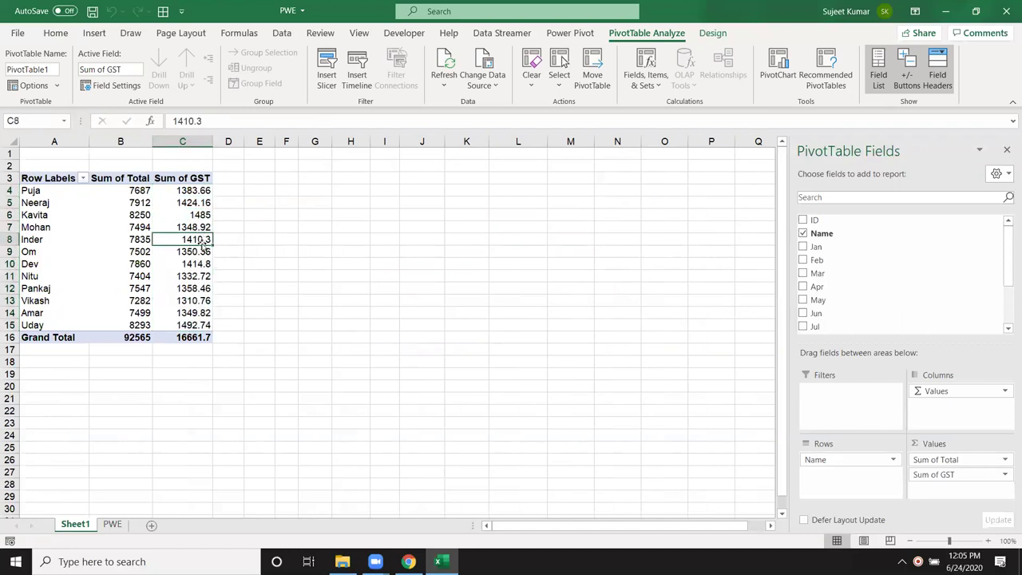
pyautogui.click(204, 274)
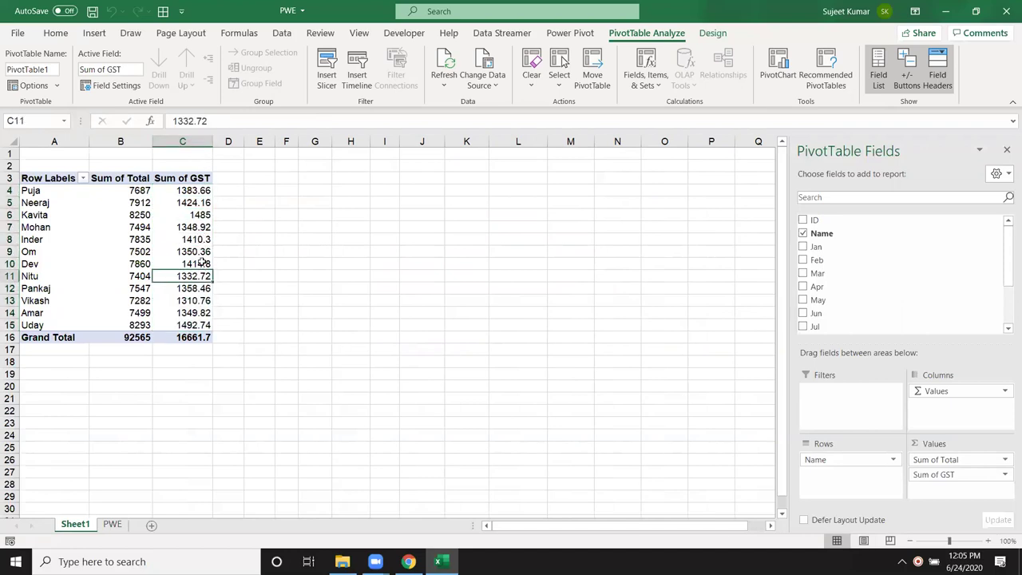
pyautogui.click(332, 226)
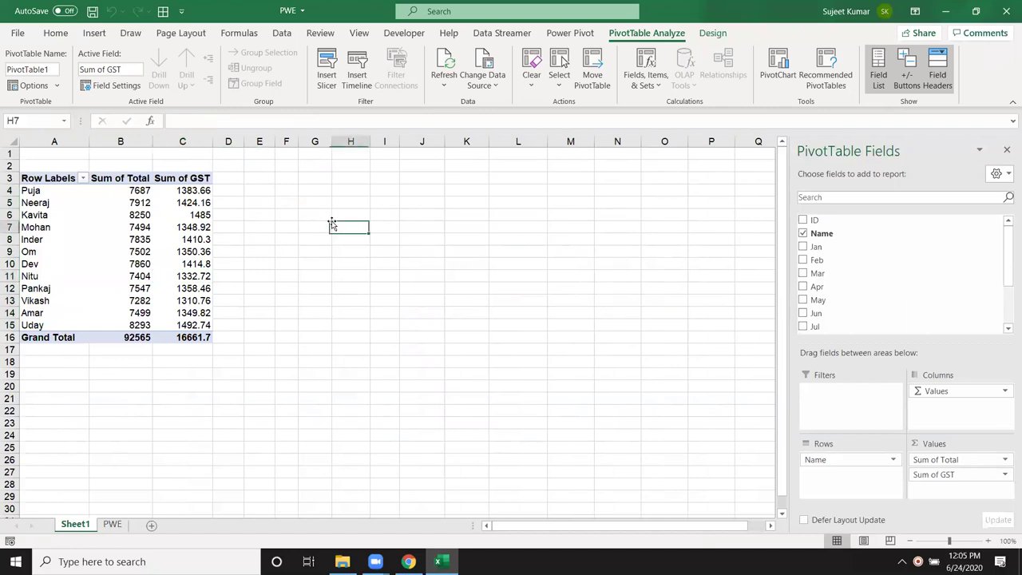
pyautogui.write('12.36')
pyautogui.press('Return')
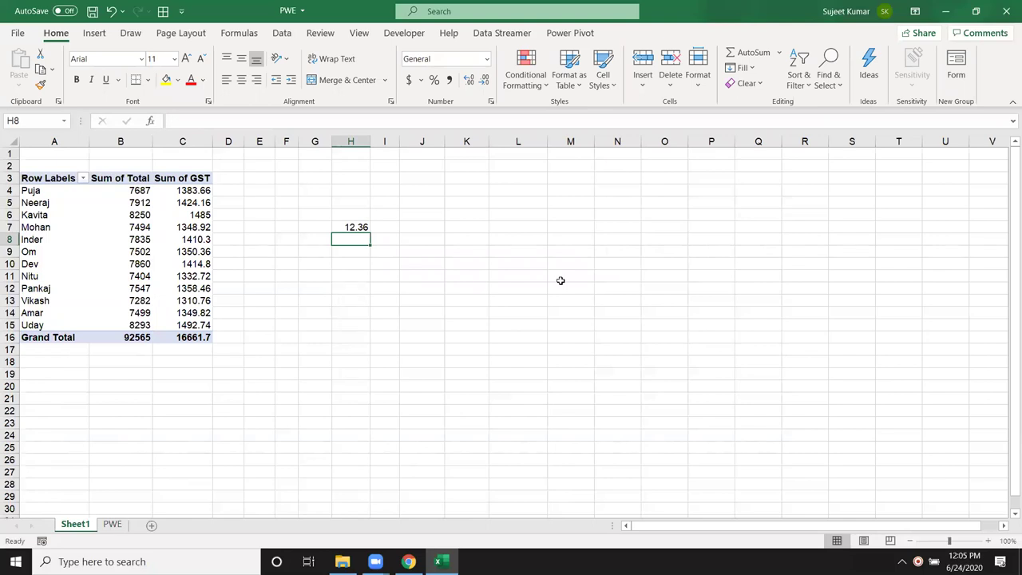
pyautogui.write('=')
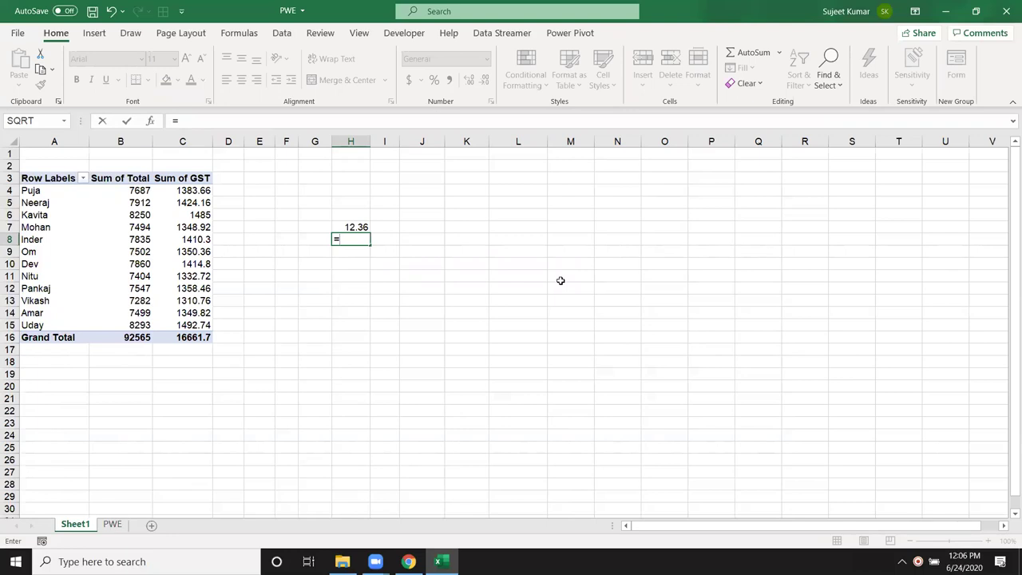
pyautogui.write('rou')
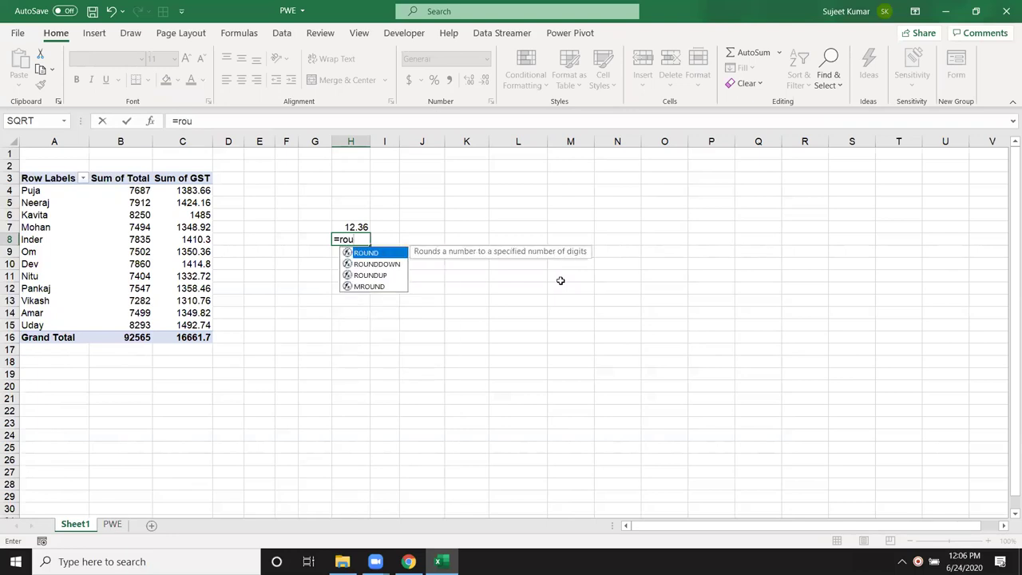
pyautogui.press('Tab')
pyautogui.press('Up')
pyautogui.write(',0)')
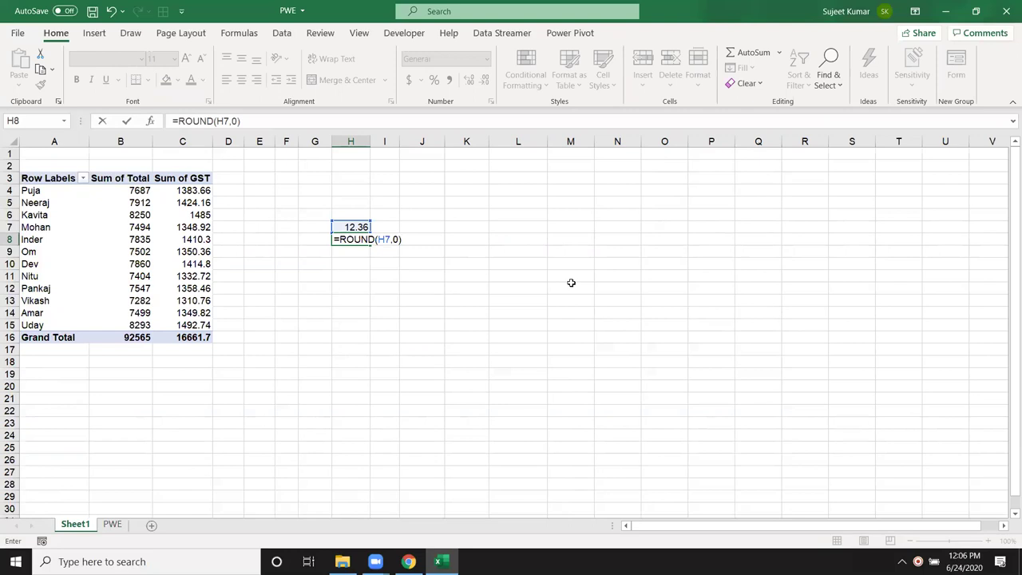
pyautogui.press('Return')
pyautogui.press('Up')
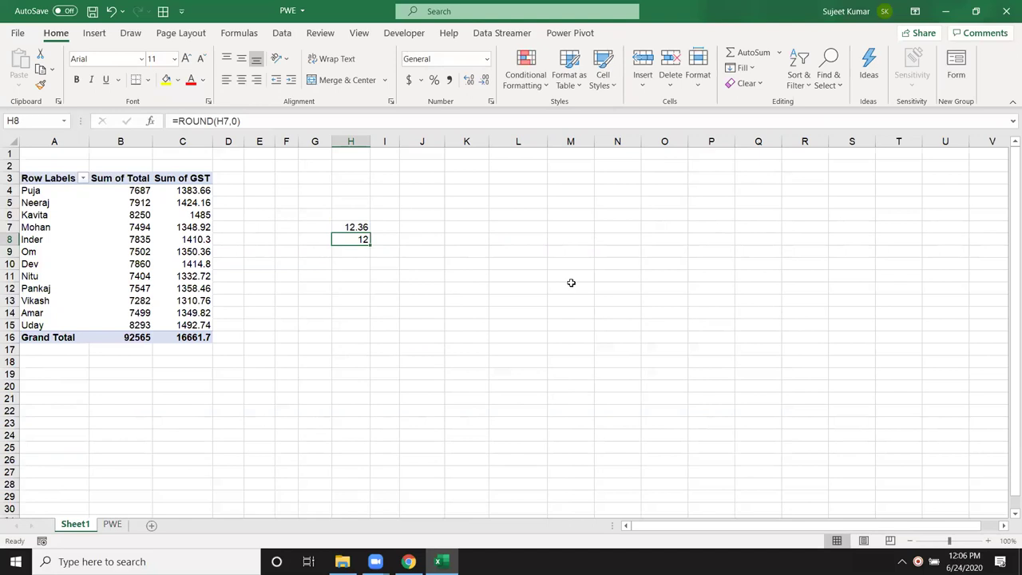
pyautogui.press('Up')
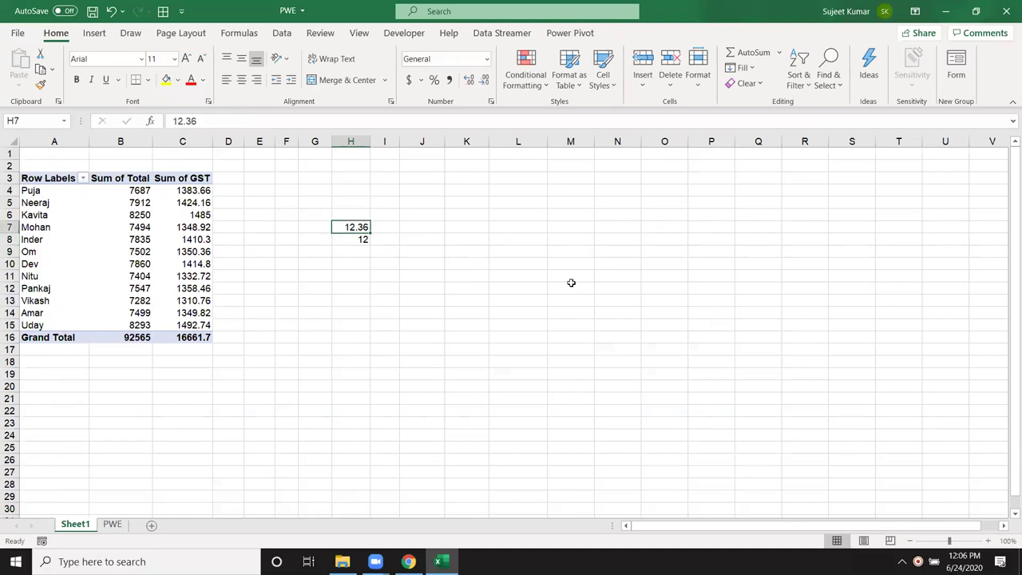
pyautogui.write('1256')
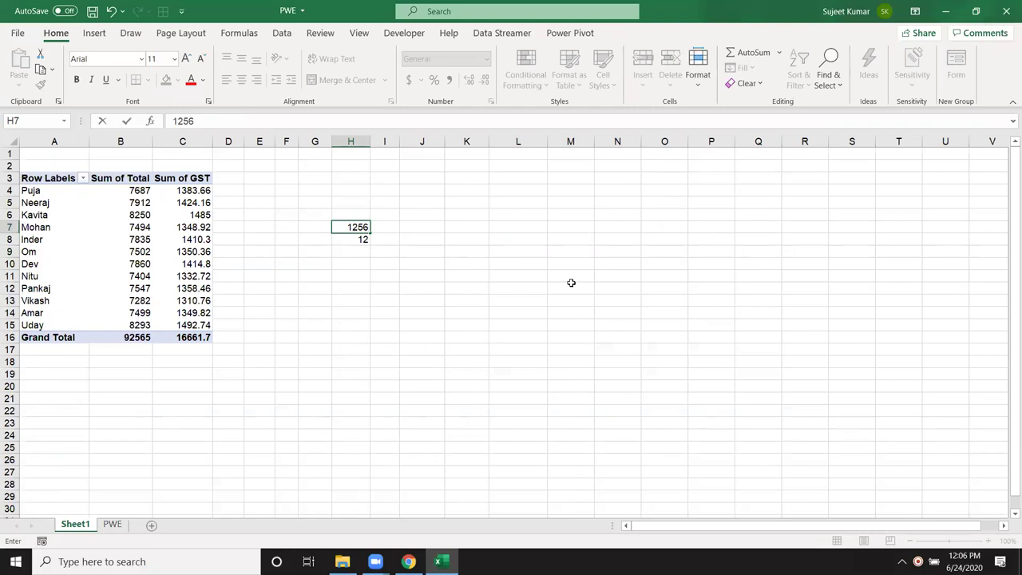
pyautogui.press('BackSpace')
pyautogui.press('BackSpace')
pyautogui.write('.5')
pyautogui.write('6')
pyautogui.press('Return')
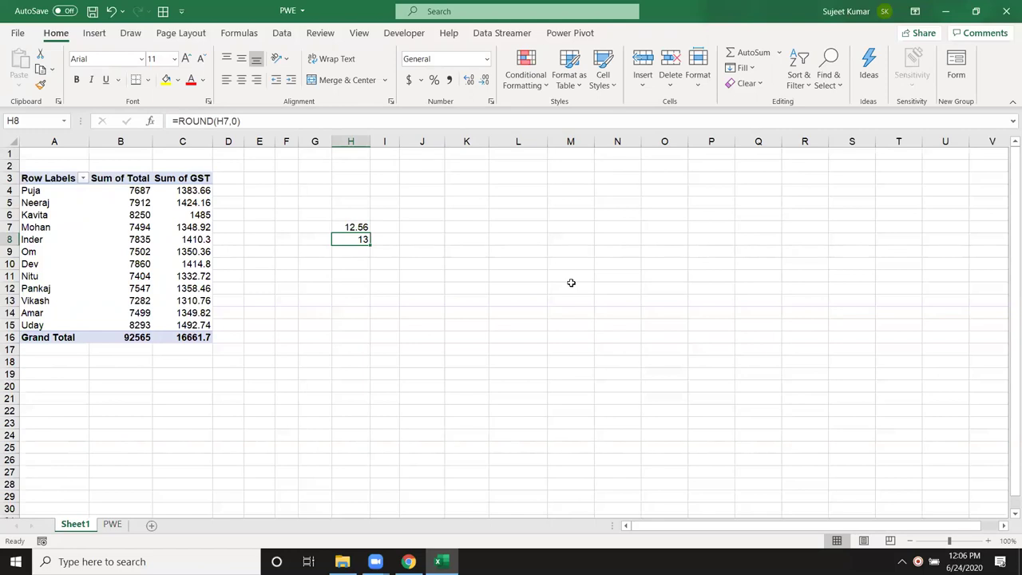
pyautogui.press('Up')
pyautogui.hotkey('shift', 'Down')
pyautogui.press('Delete')
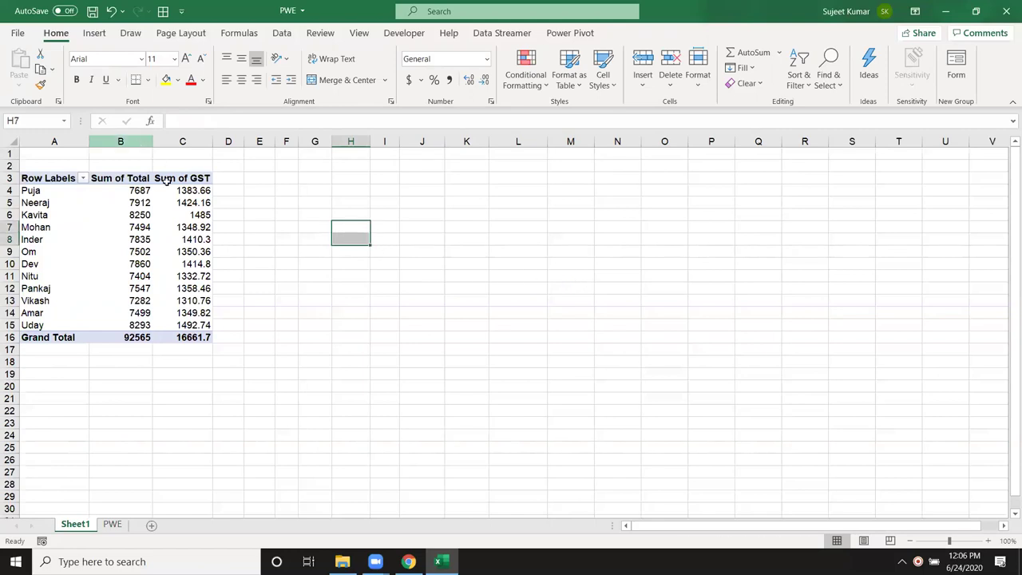
pyautogui.click(191, 192)
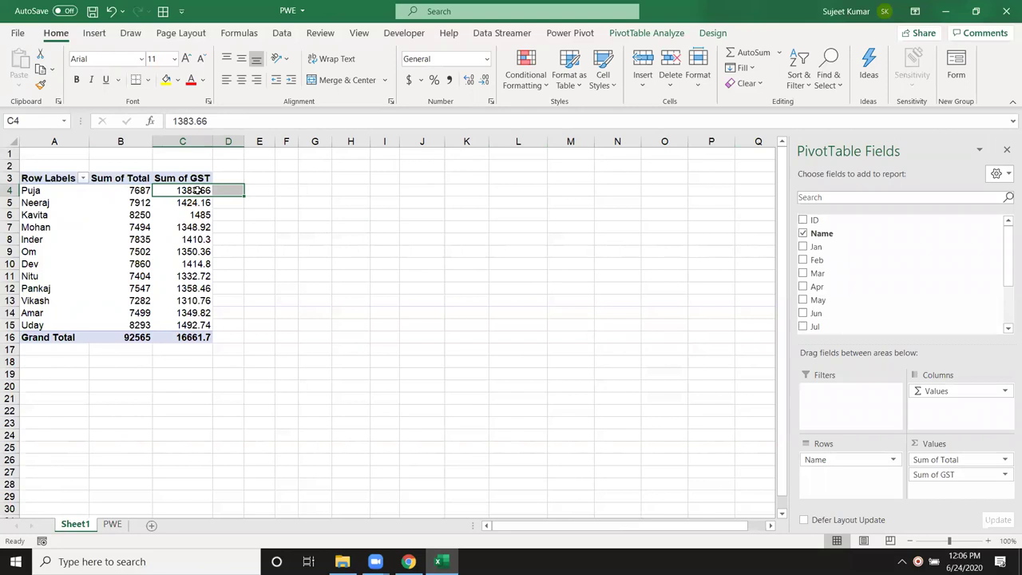
# Start a new calculated field named Amt via Fields, Items & Sets.
pyautogui.click(643, 37)
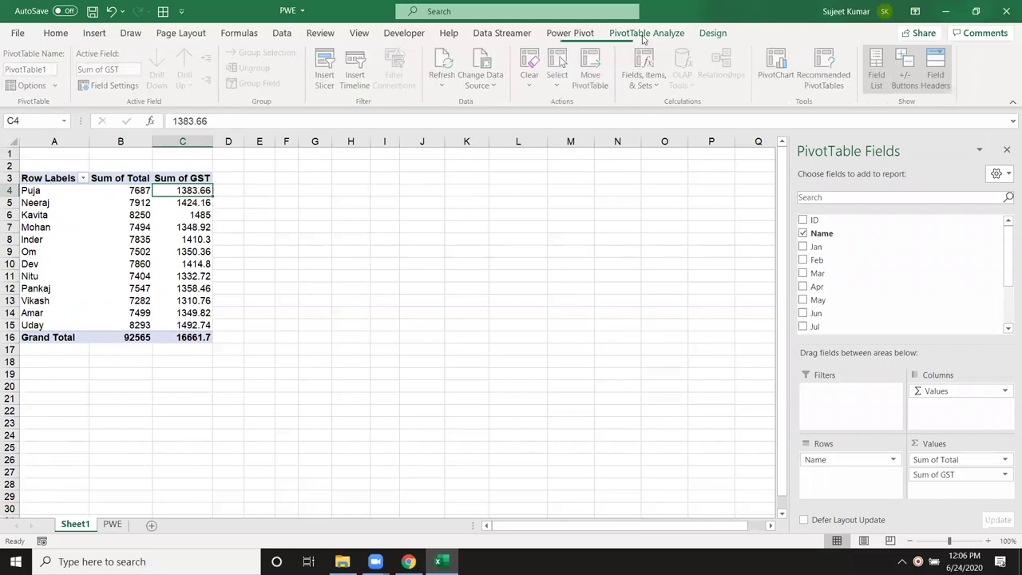
pyautogui.click(630, 80)
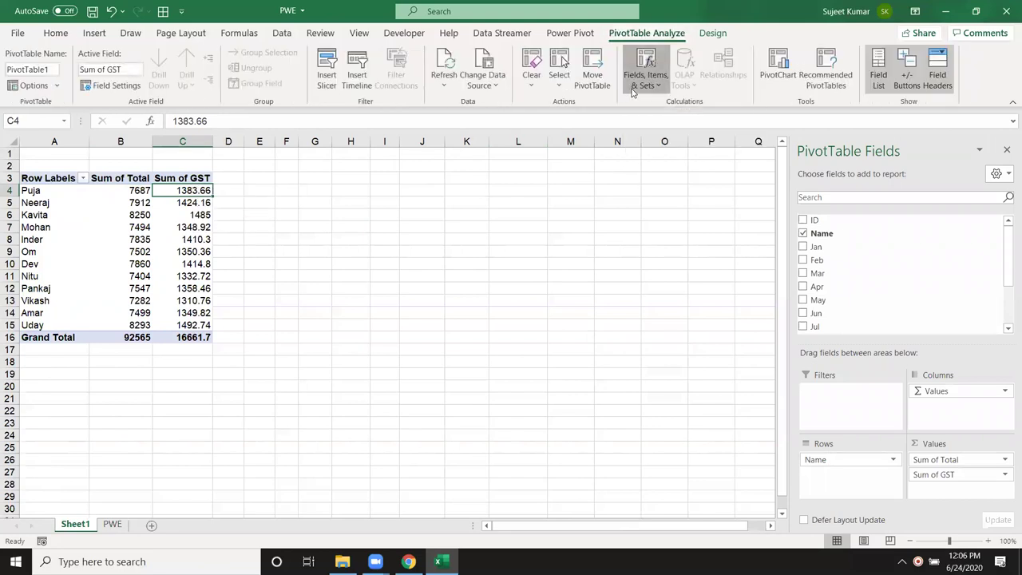
pyautogui.click(659, 107)
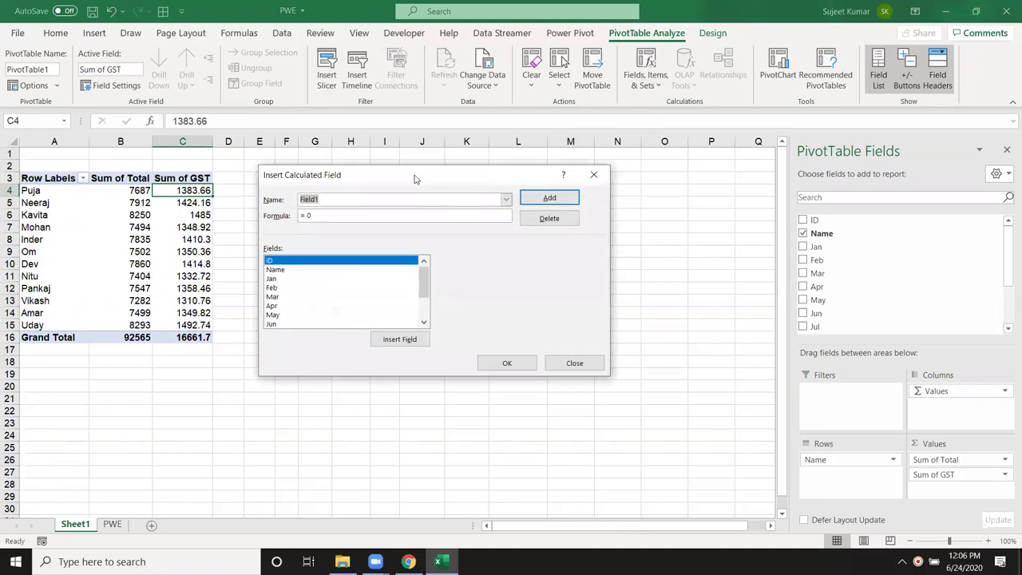
pyautogui.moveTo(414, 178); pyautogui.dragTo(474, 221)
pyautogui.write('Amt')
# Give Amt the formula =round(Total+GST,0), then add it to the pivot values.
pyautogui.click(417, 259)
pyautogui.press('BackSpace')
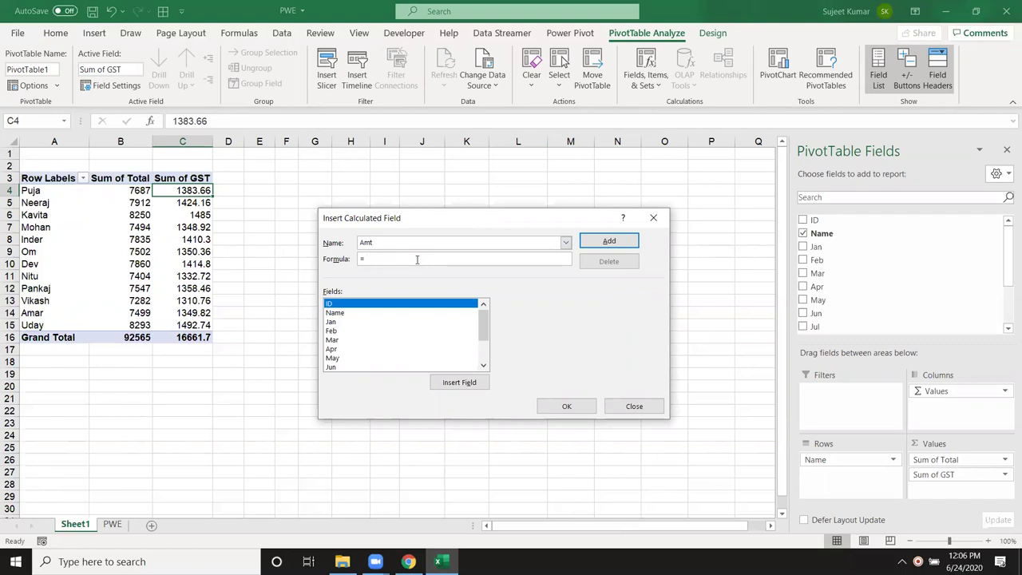
pyautogui.write('ra')
pyautogui.press('BackSpace')
pyautogui.write('ound(')
pyautogui.scroll(-2, 388, 361)
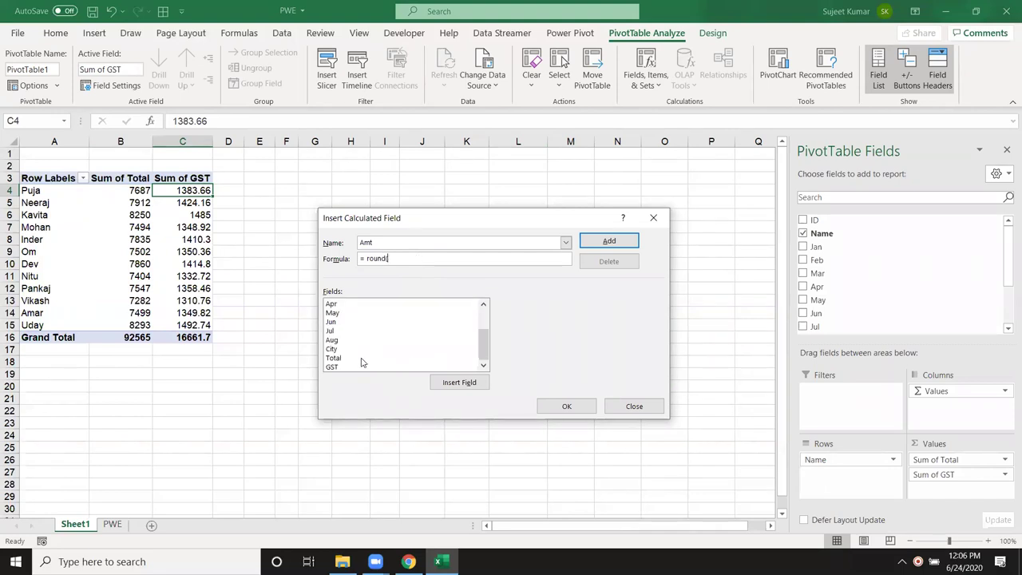
pyautogui.doubleClick(360, 357)
pyautogui.write('+')
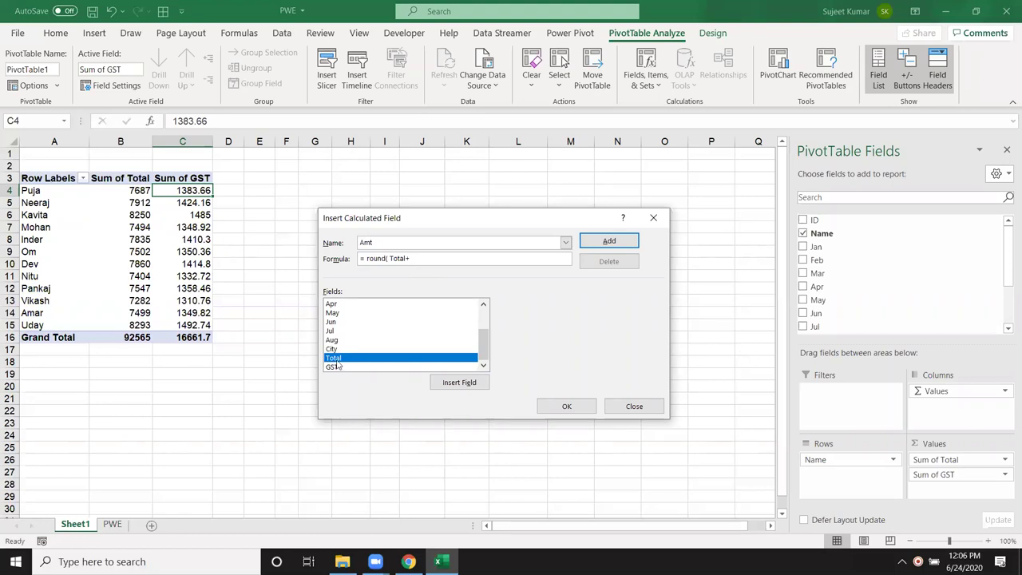
pyautogui.doubleClick(334, 366)
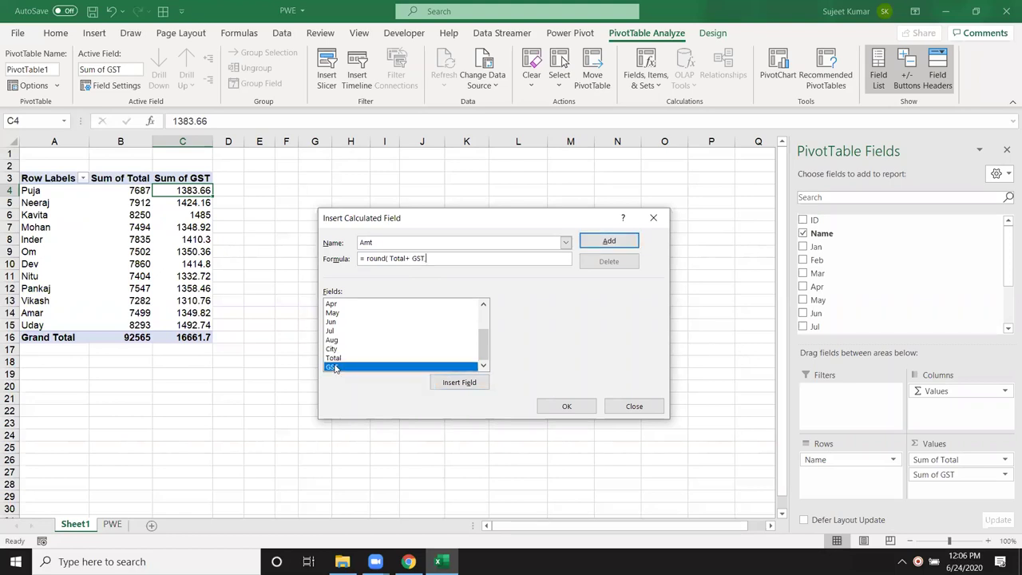
pyautogui.write('0)')
pyautogui.click(614, 248)
pyautogui.click(583, 406)
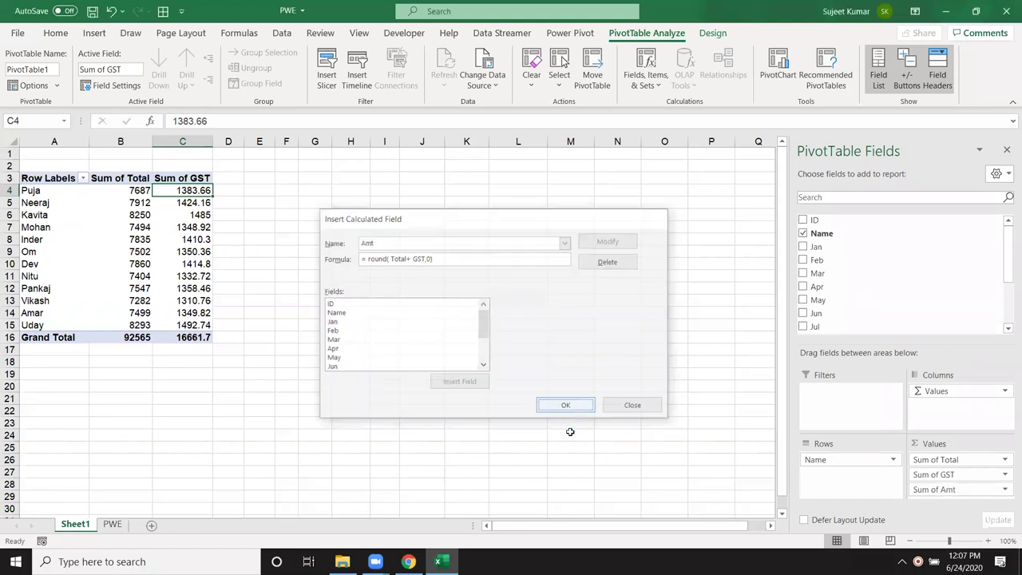
pyautogui.click(262, 190)
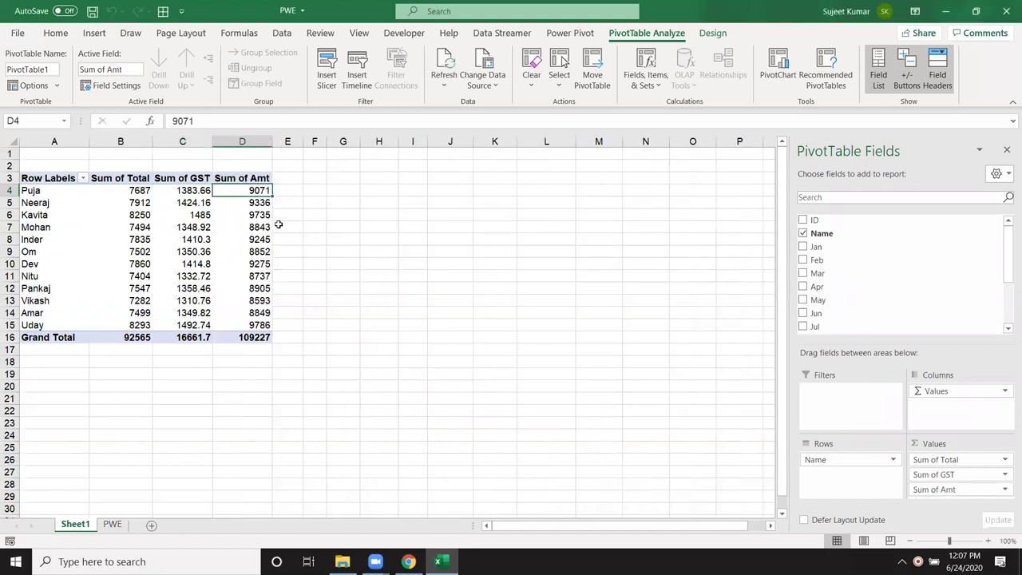